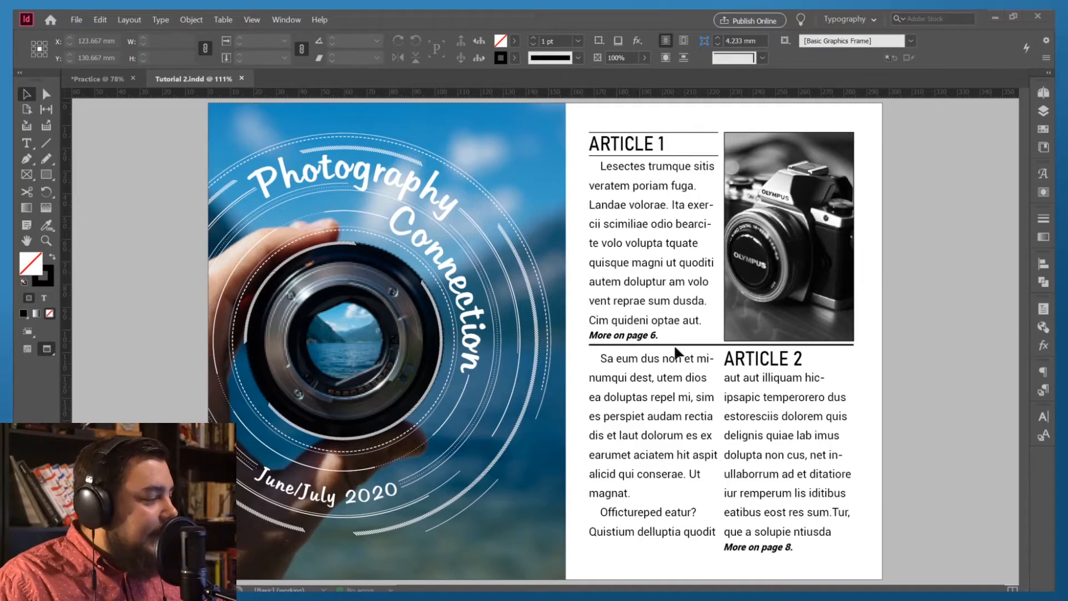
Step: Review the document's paragraph styles and character styles
{"action": "left_click", "coordinate": [1045, 391]}
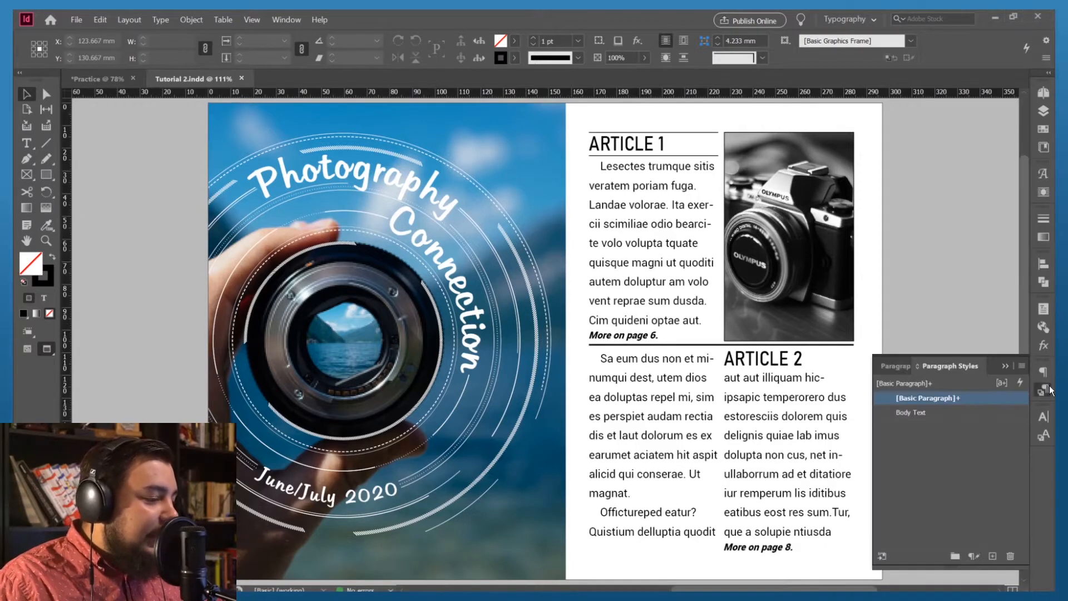
{"action": "left_click", "coordinate": [1043, 436]}
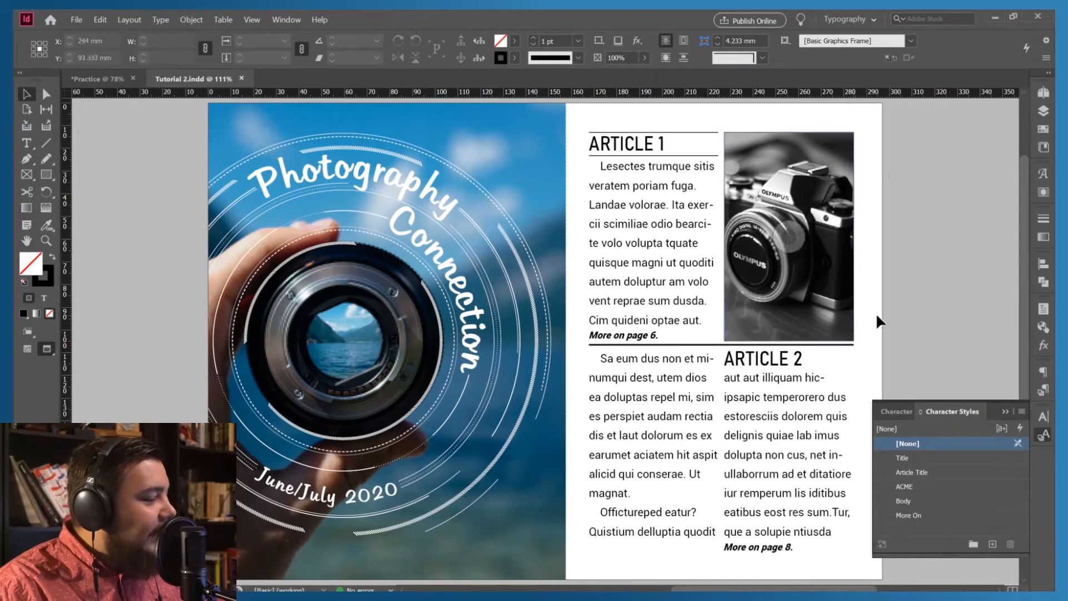
{"action": "left_click", "coordinate": [1046, 437]}
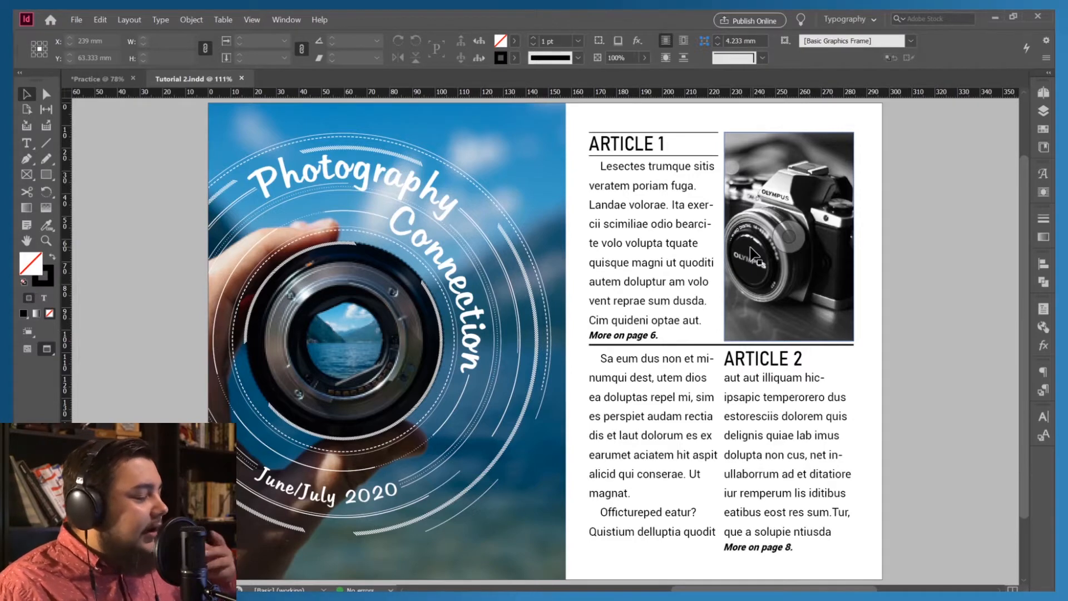
{"action": "scroll", "coordinate": [709, 353], "scroll_direction": "down", "scroll_amount": 3}
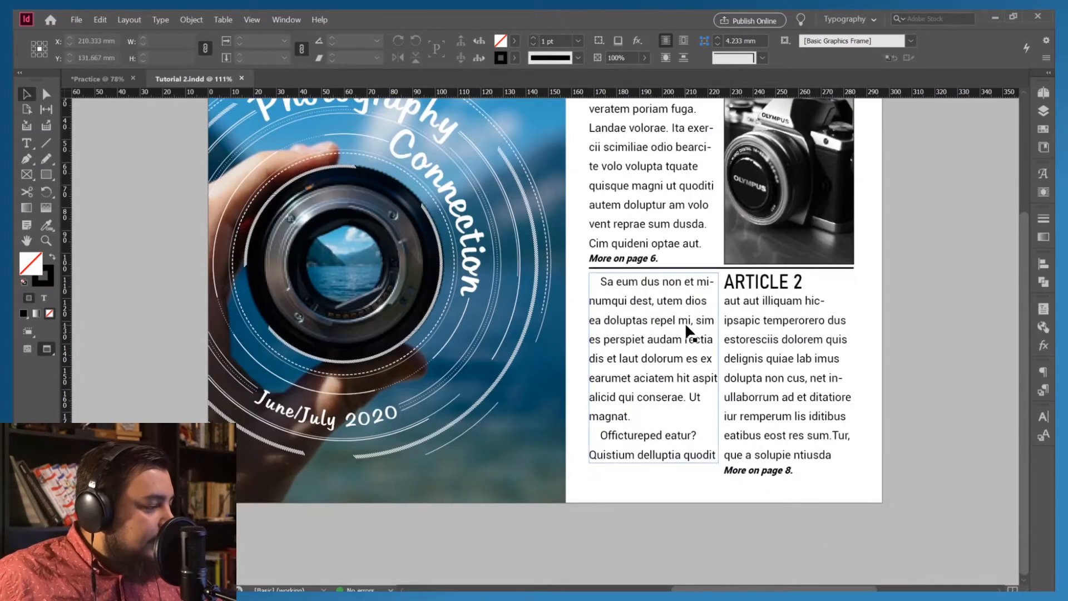
{"action": "left_click", "coordinate": [684, 324]}
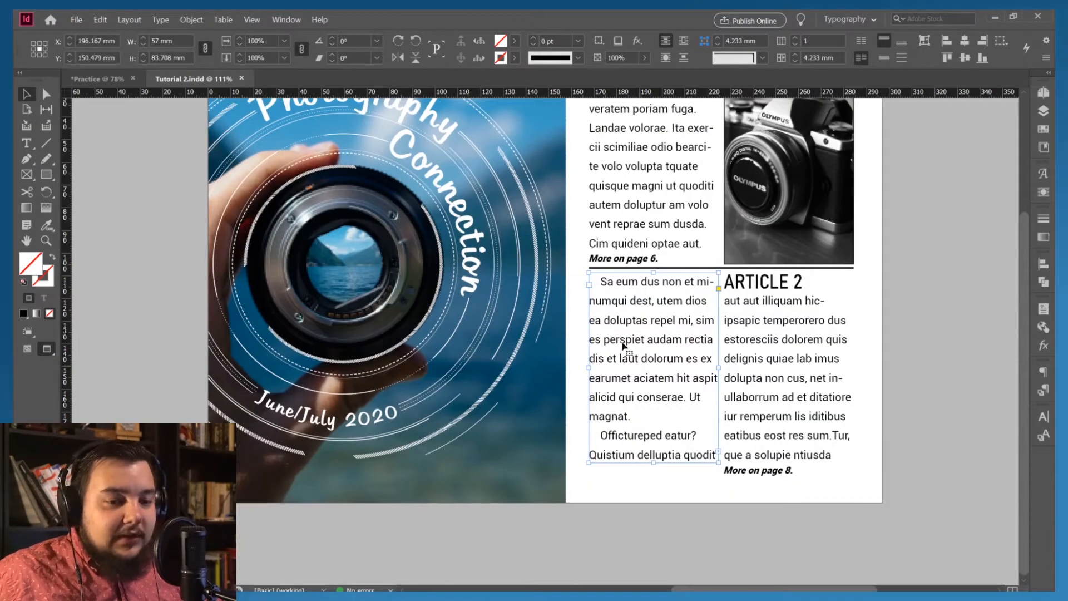
{"action": "left_click", "coordinate": [973, 257]}
{"action": "scroll", "coordinate": [723, 350], "scroll_direction": "up", "scroll_amount": 2}
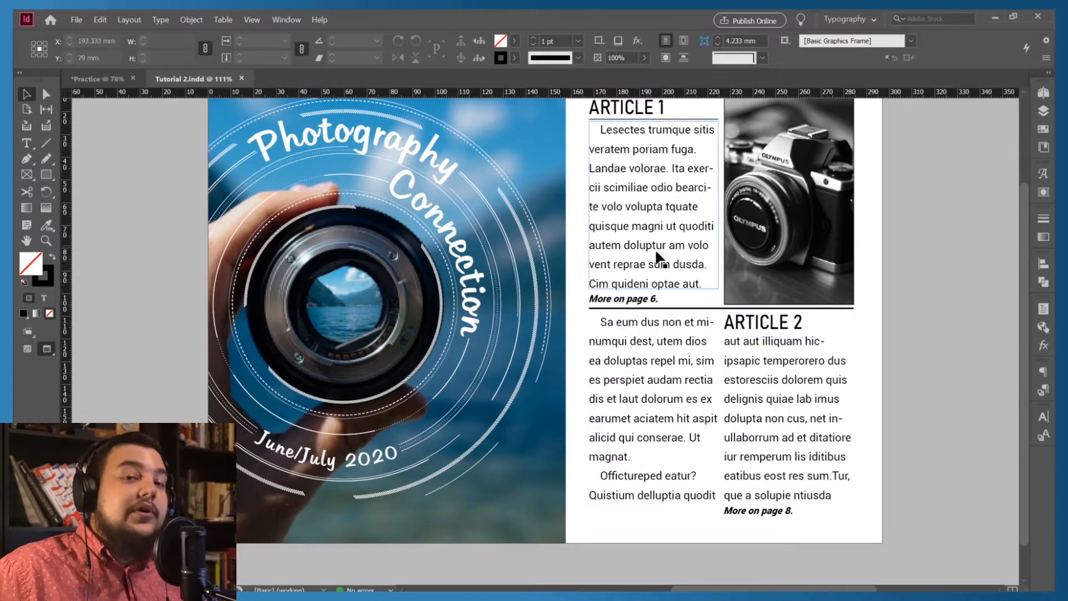
{"action": "scroll", "coordinate": [802, 269], "scroll_direction": "down", "scroll_amount": 1}
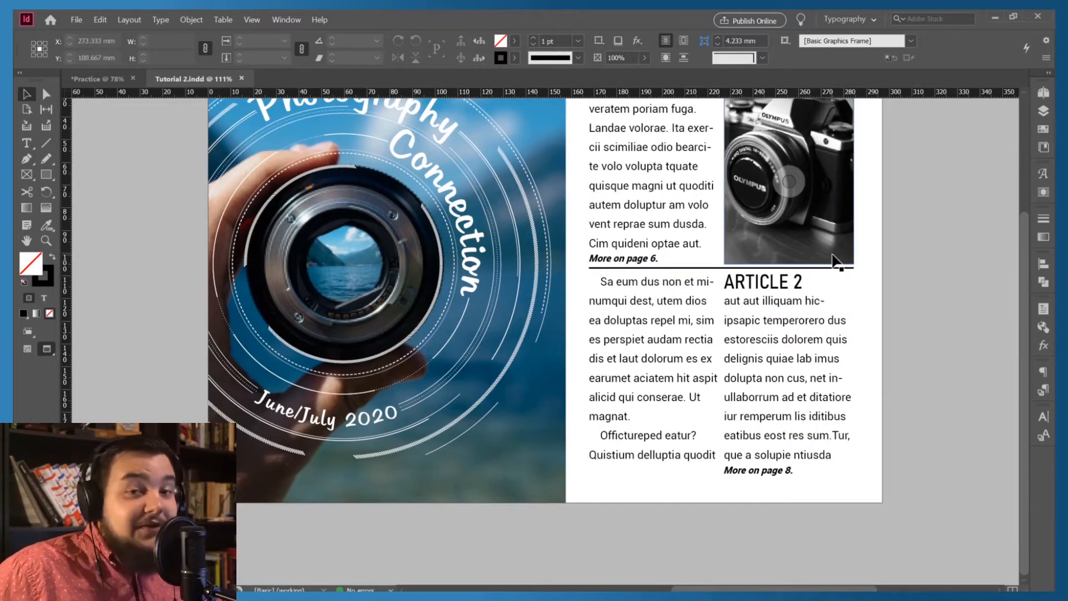
{"action": "scroll", "coordinate": [835, 261], "scroll_direction": "up", "scroll_amount": 3}
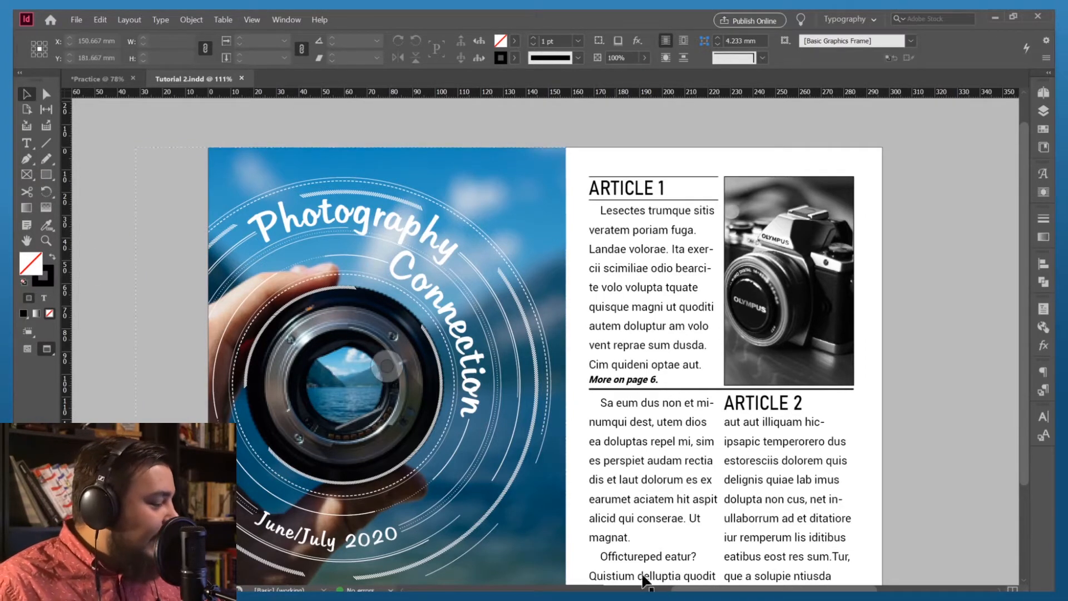
Step: Draw a rectangular image frame about 54.3 mm wide and 91.3 mm high on the pasteboard beside the article page
{"action": "left_click_drag", "start_coordinate": [690, 590], "coordinate": [722, 589]}
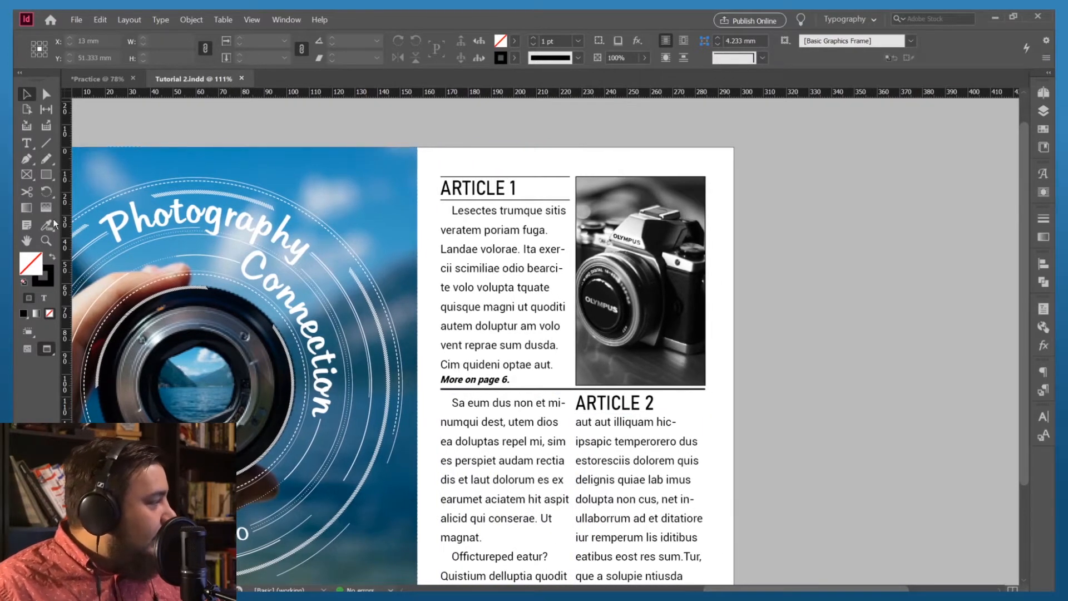
{"action": "left_click", "coordinate": [27, 173]}
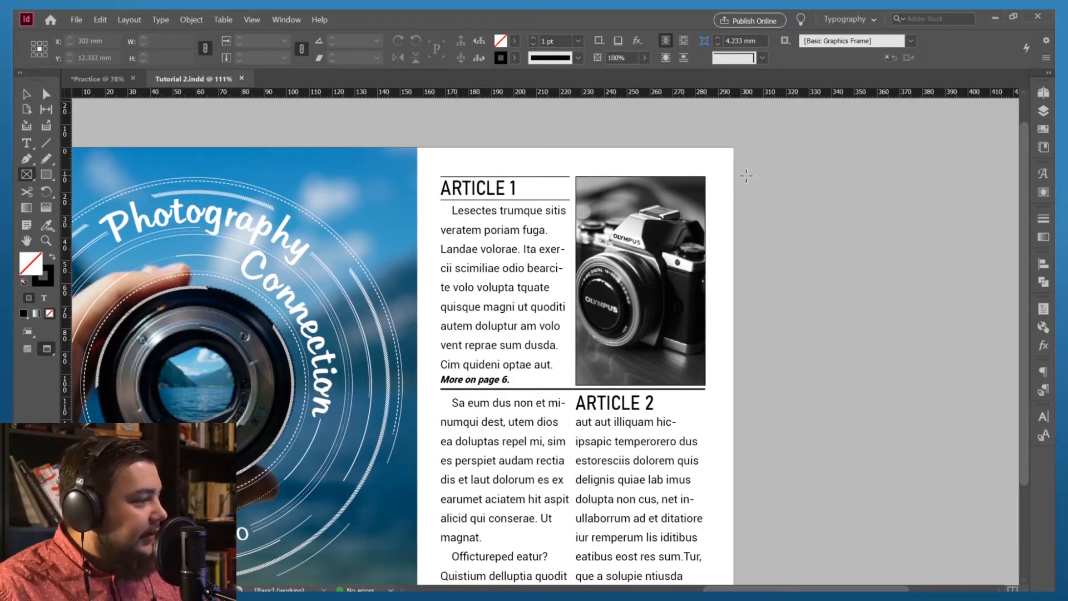
{"action": "left_click_drag", "start_coordinate": [745, 175], "coordinate": [870, 383]}
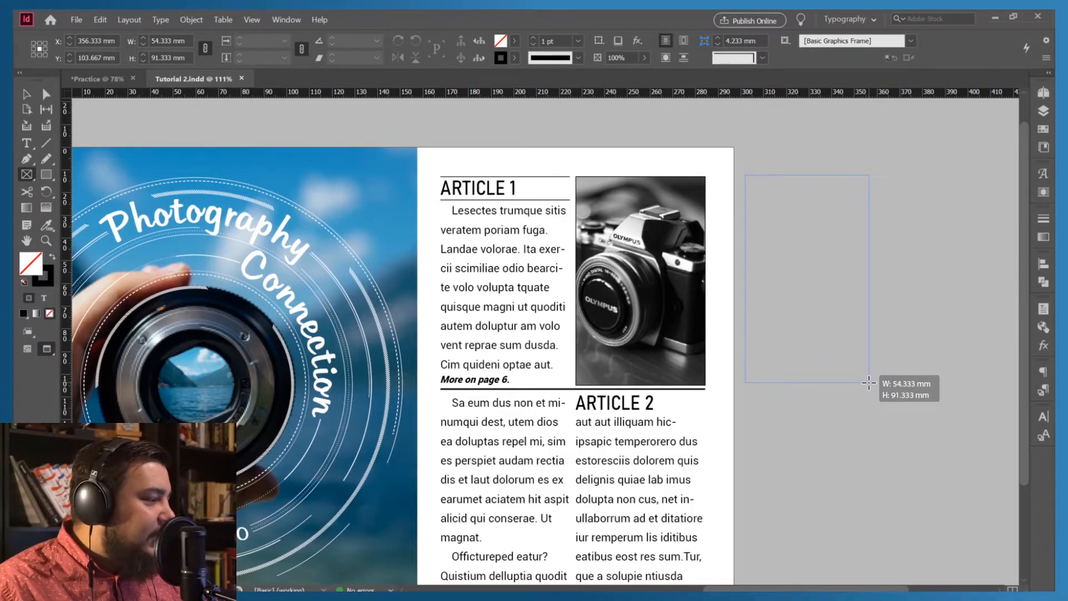
{"action": "left_click_drag", "start_coordinate": [869, 383], "coordinate": [869, 383]}
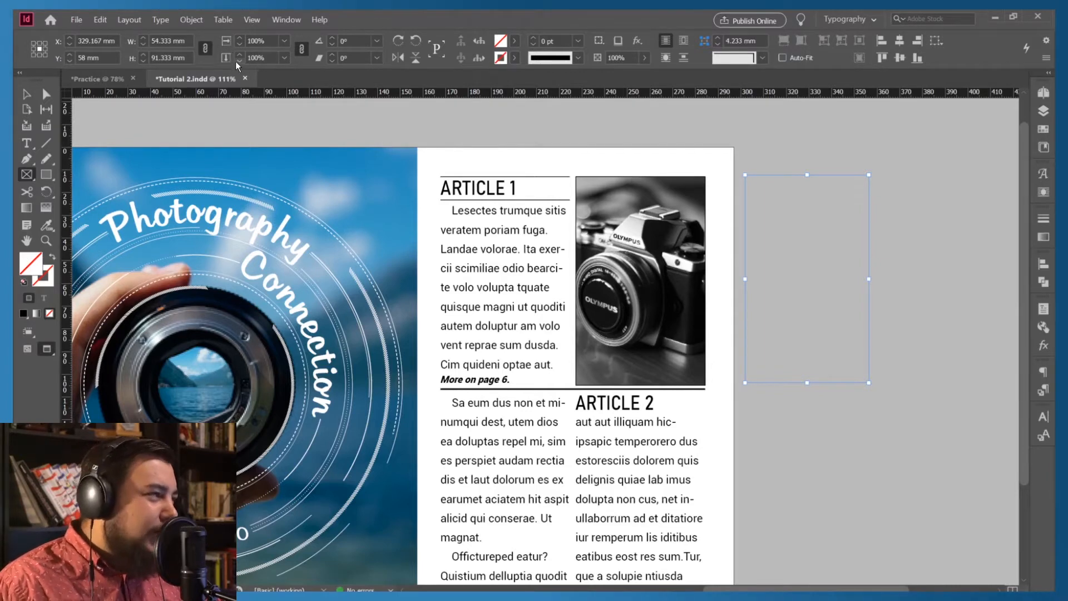
Step: Place photographer-455747.jpg from the Downloads folder into the new frame
{"action": "left_click", "coordinate": [78, 20]}
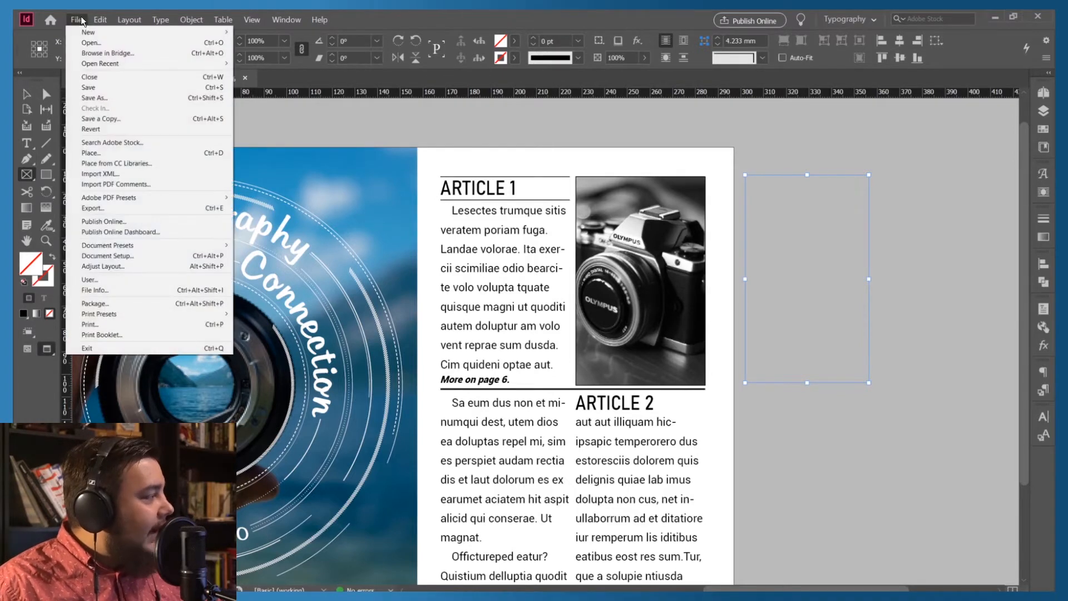
{"action": "left_click", "coordinate": [93, 158]}
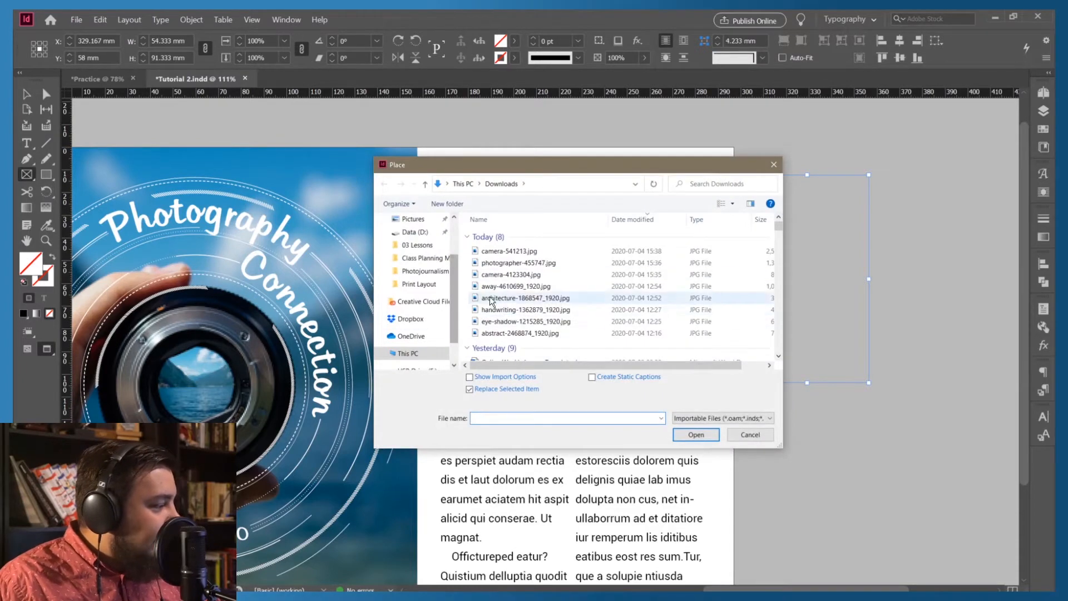
{"action": "left_click", "coordinate": [495, 264]}
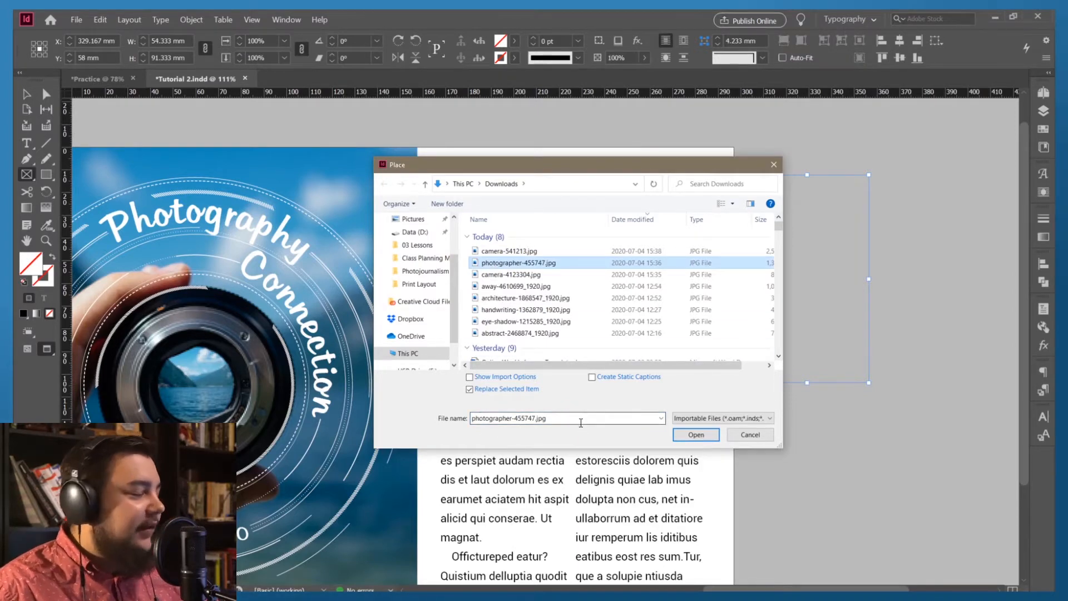
{"action": "left_click", "coordinate": [682, 435]}
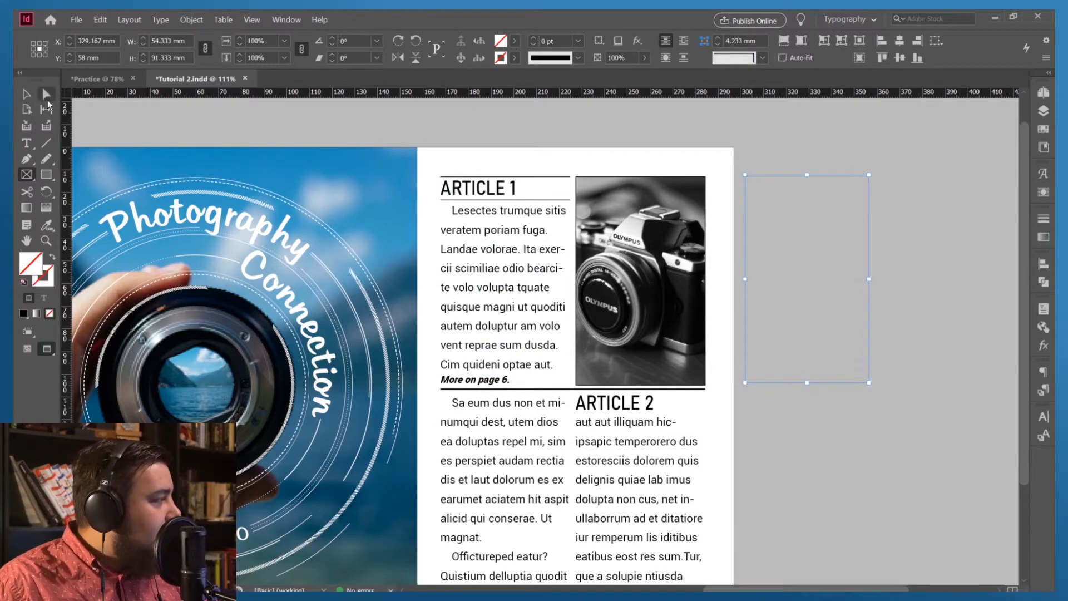
Step: Move the image frame slightly farther from the page and switch the document from preview to normal view
{"action": "key", "text": "v"}
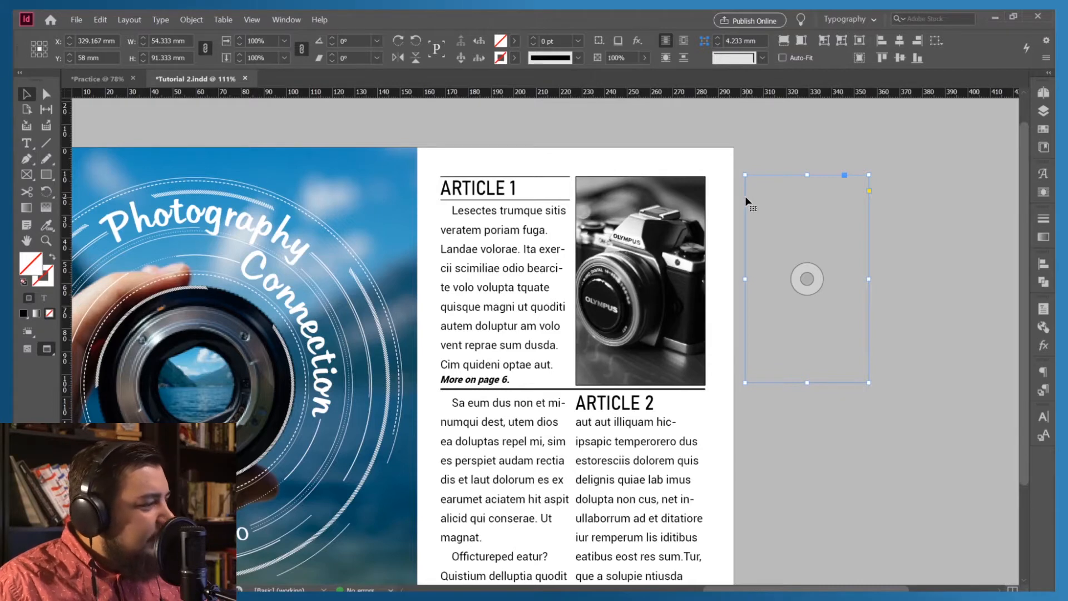
{"action": "mouse_move", "coordinate": [746, 199]}
{"action": "left_mouse_down"}
{"action": "mouse_move", "coordinate": [717, 196]}
{"action": "mouse_move", "coordinate": [761, 202]}
{"action": "left_mouse_up"}
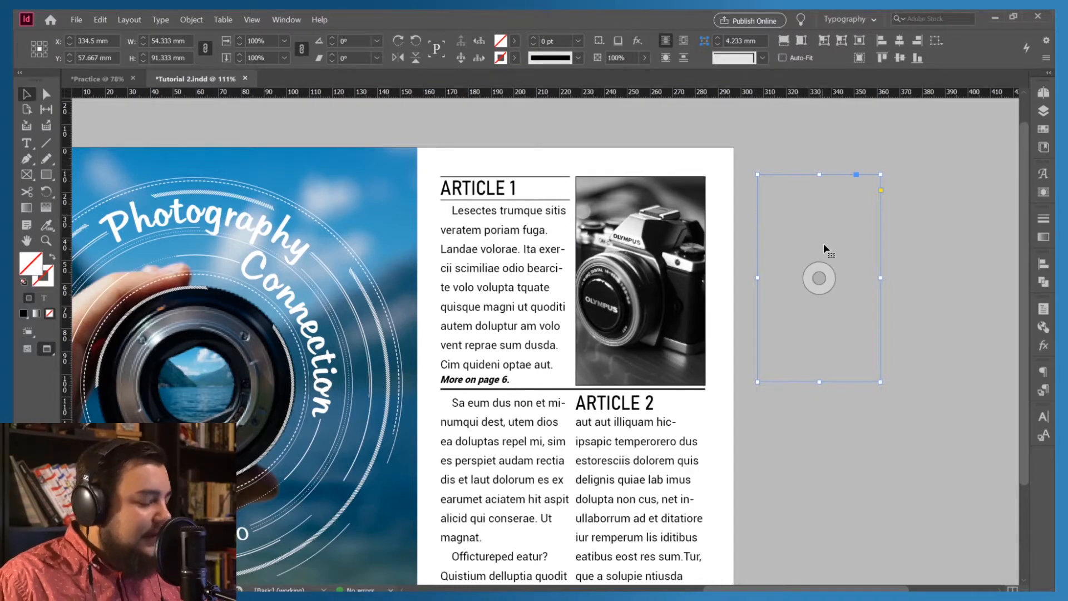
{"action": "key", "text": "w"}
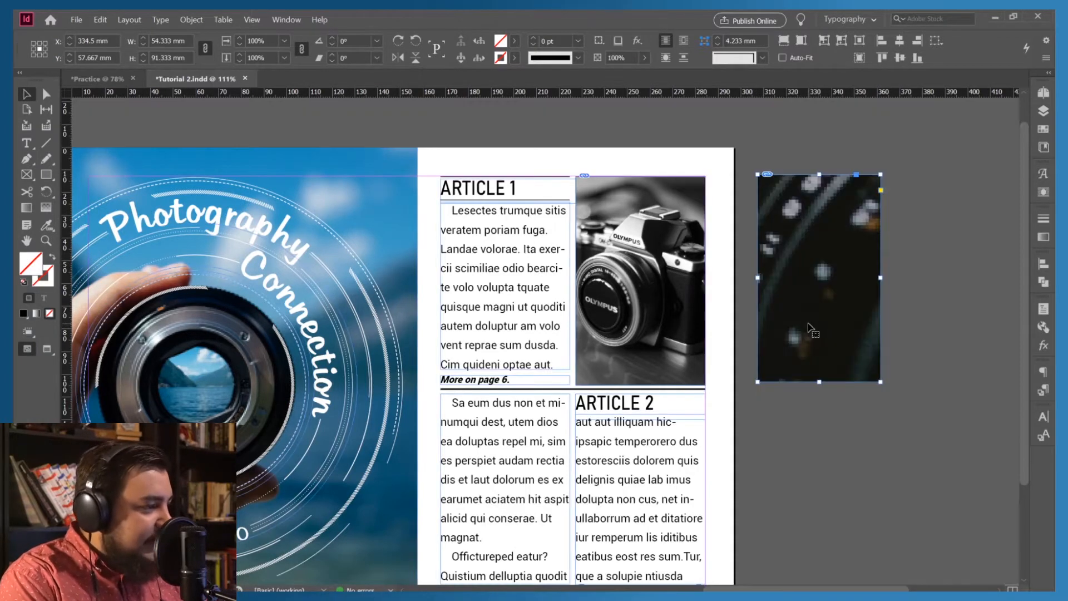
{"action": "scroll", "coordinate": [622, 322], "scroll_direction": "down", "scroll_amount": 3}
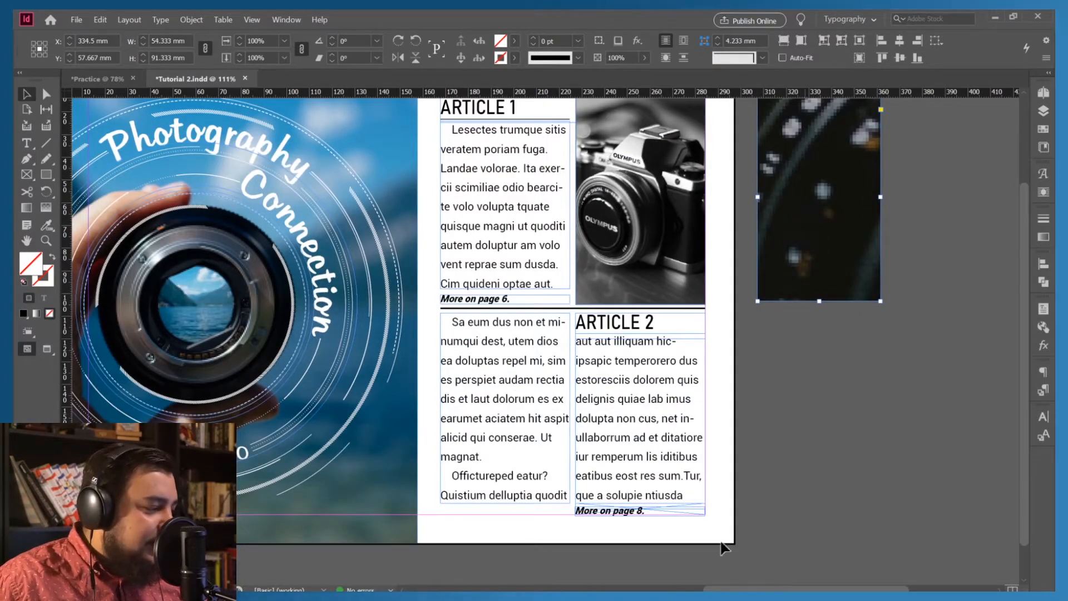
{"action": "scroll", "coordinate": [618, 372], "scroll_direction": "up", "scroll_amount": 4}
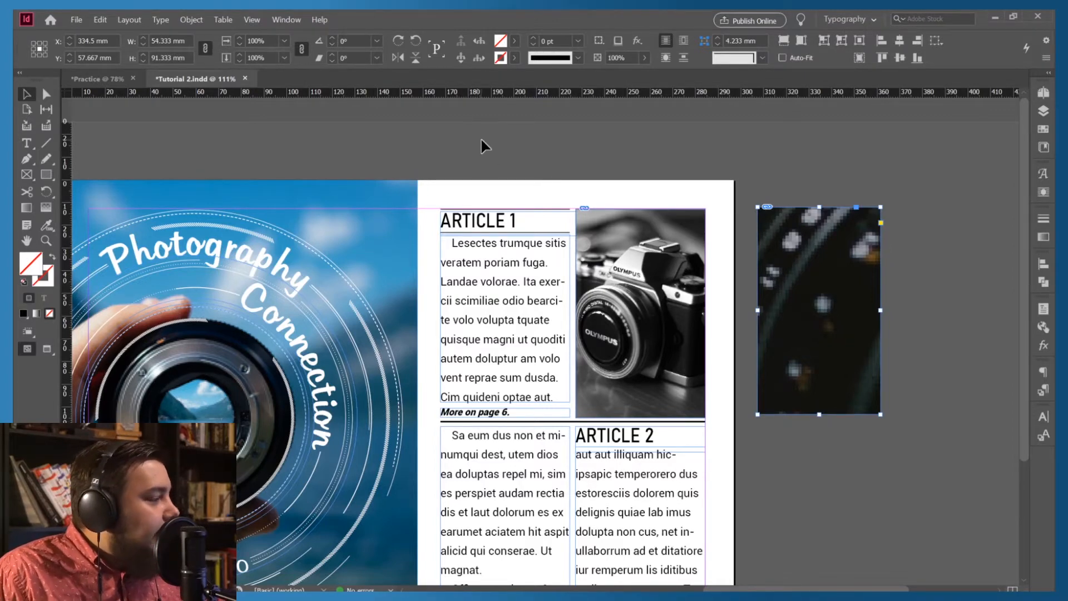
Step: Select the photo inside the frame and shift it within the frame to about X+ 63.3 mm, Y+ 31.7 mm
{"action": "left_click", "coordinate": [821, 309]}
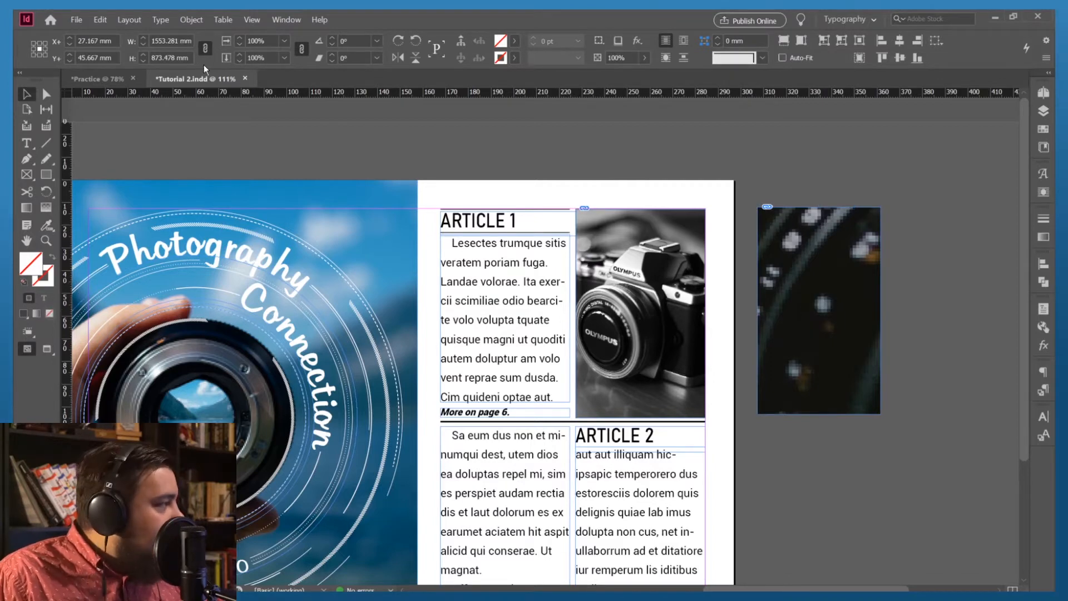
{"action": "left_click_drag", "start_coordinate": [837, 234], "coordinate": [779, 226]}
{"action": "key", "text": "ctrl+z"}
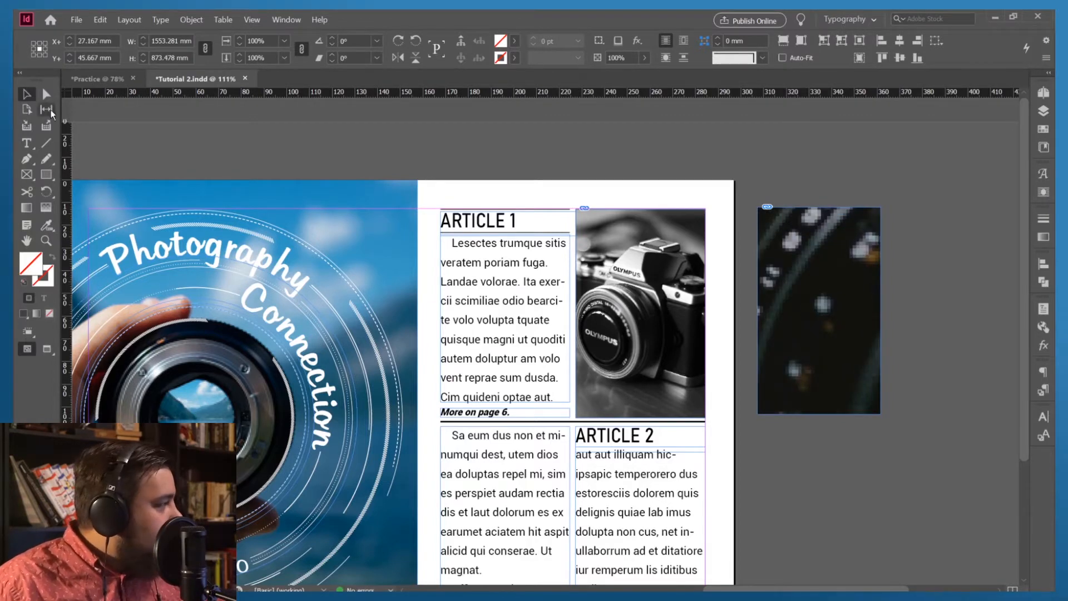
{"action": "mouse_move", "coordinate": [811, 281]}
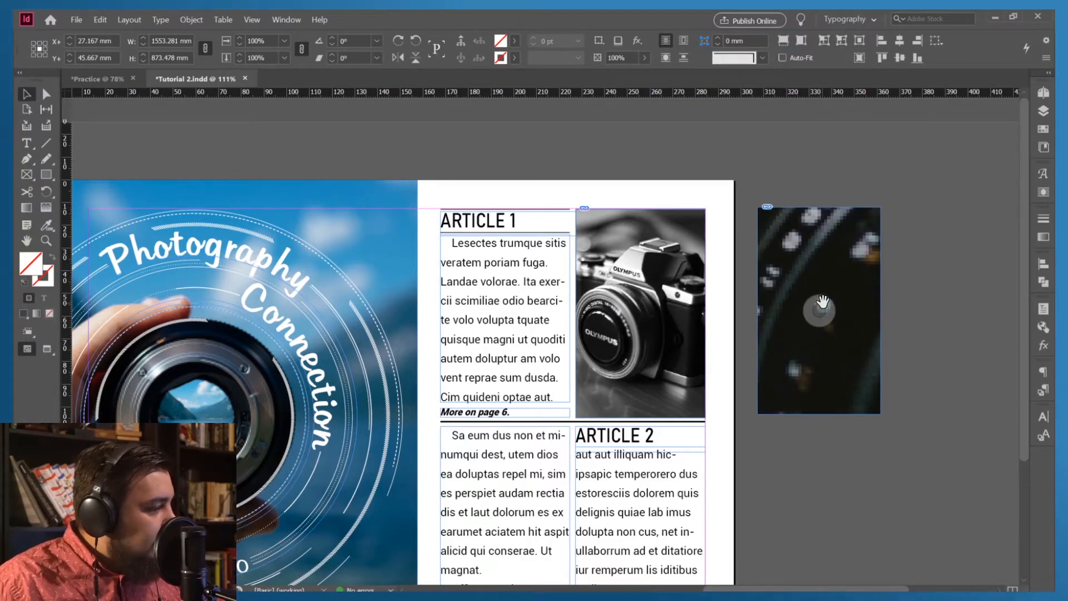
{"action": "left_click_drag", "start_coordinate": [783, 275], "coordinate": [827, 254]}
{"action": "left_click_drag", "start_coordinate": [874, 293], "coordinate": [813, 256]}
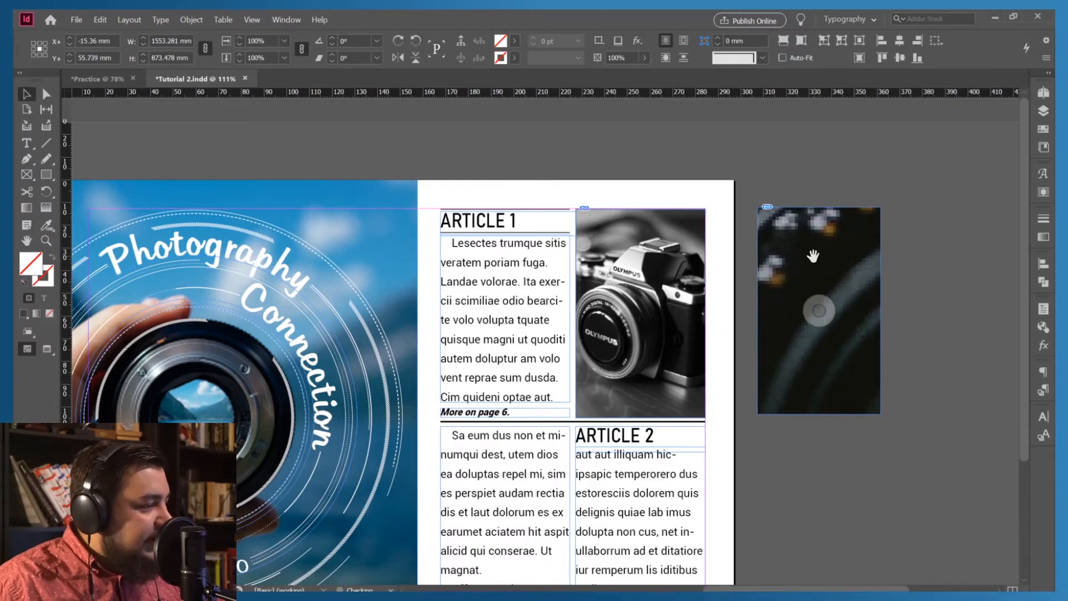
{"action": "left_click_drag", "start_coordinate": [867, 299], "coordinate": [869, 300]}
{"action": "left_click_drag", "start_coordinate": [822, 270], "coordinate": [879, 290]}
{"action": "left_click_drag", "start_coordinate": [812, 247], "coordinate": [845, 230]}
{"action": "left_click_drag", "start_coordinate": [832, 310], "coordinate": [749, 237]}
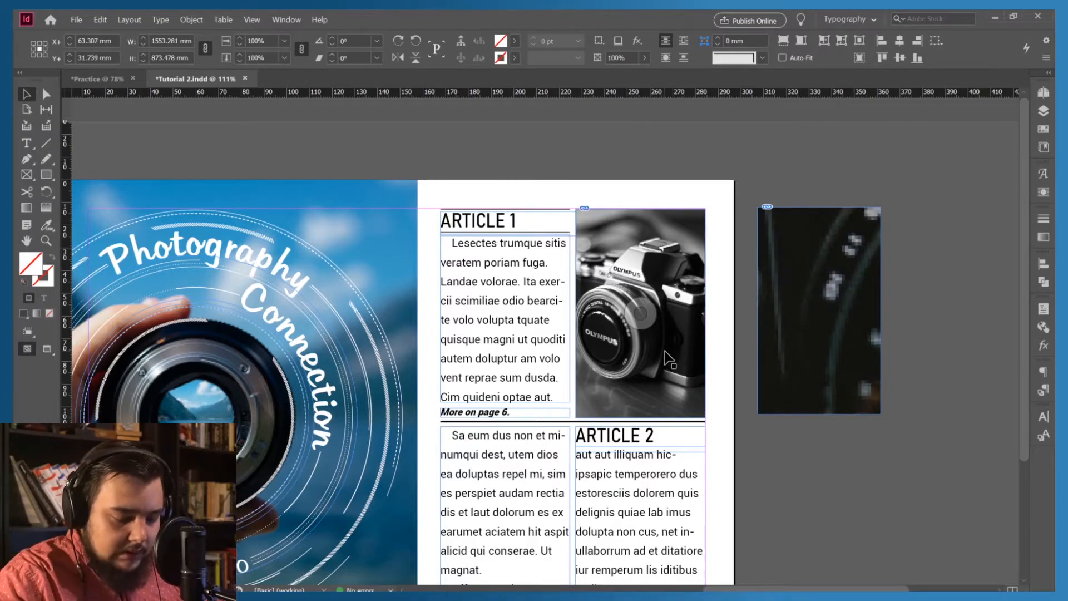
Step: Try shrinking the photo inside its frame from the upper-left corner to about 967 by 732 mm, and undo the resize
{"action": "key", "text": "ctrl+minus"}
{"action": "key", "text": "ctrl+minus"}
{"action": "key", "text": "ctrl+minus"}
{"action": "key", "text": "ctrl+minus"}
{"action": "key", "text": "ctrl+minus"}
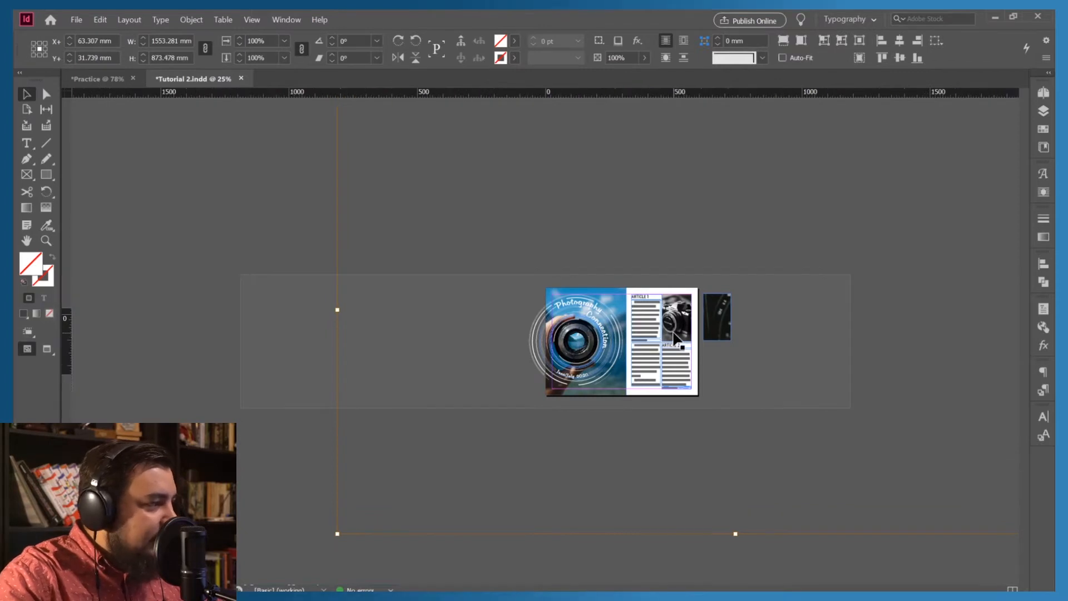
{"action": "key", "text": "ctrl+minus"}
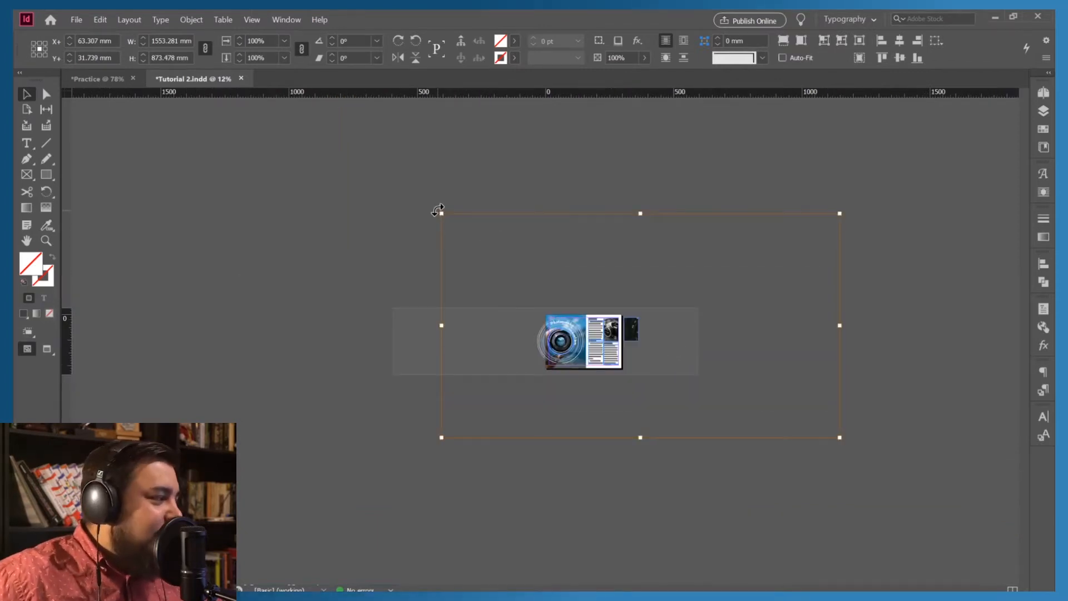
{"action": "left_click_drag", "start_coordinate": [438, 209], "coordinate": [593, 250]}
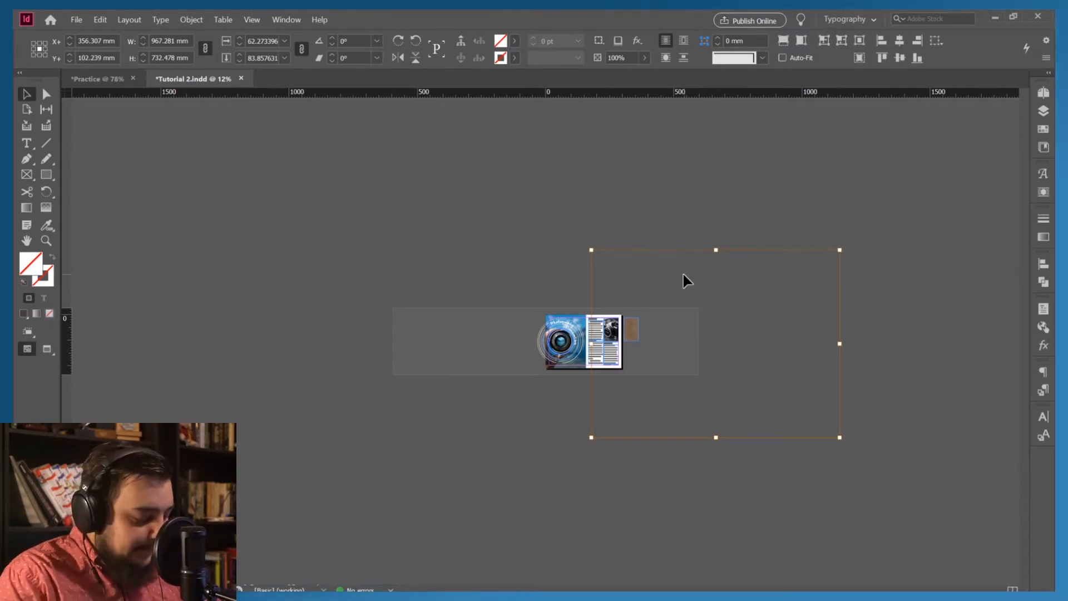
{"action": "key", "text": "ctrl+z"}
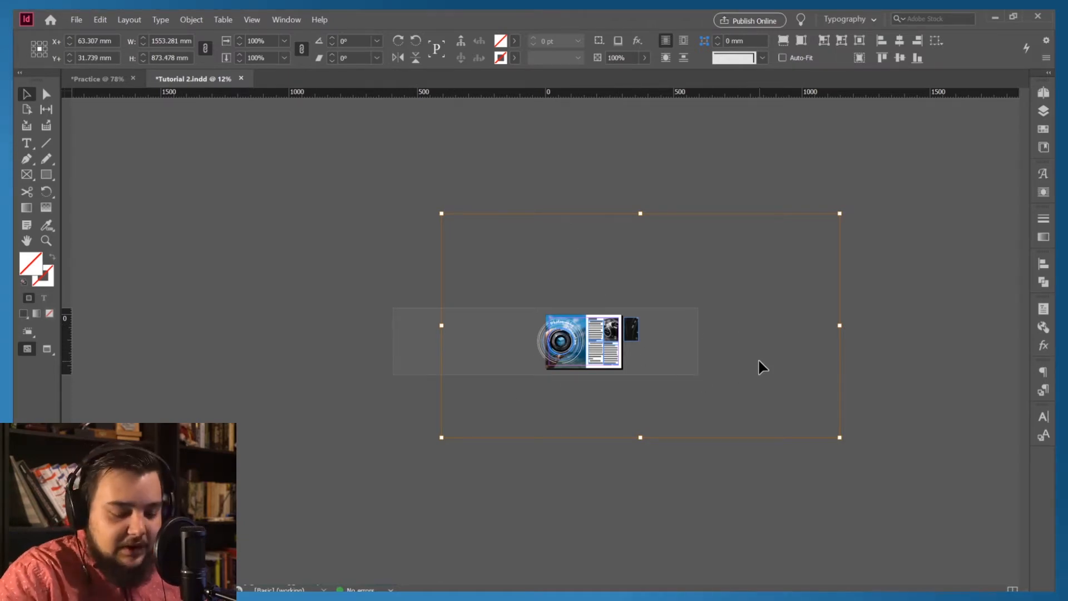
Step: Select the new image frame beside the page and apply Fill Frame Proportionally to its photo
{"action": "key", "text": "ctrl+1"}
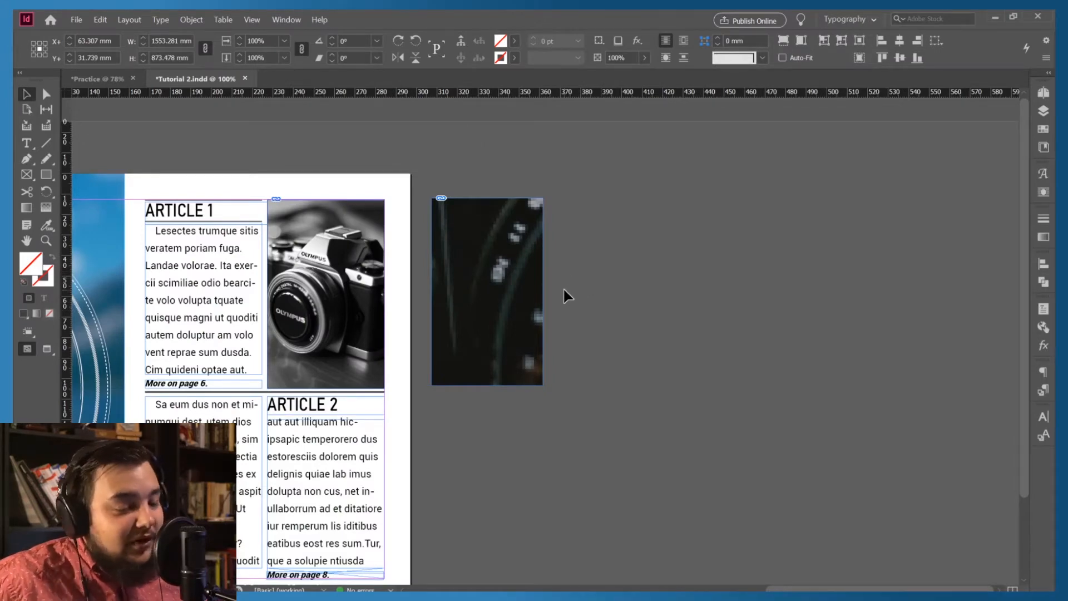
{"action": "mouse_move", "coordinate": [529, 231]}
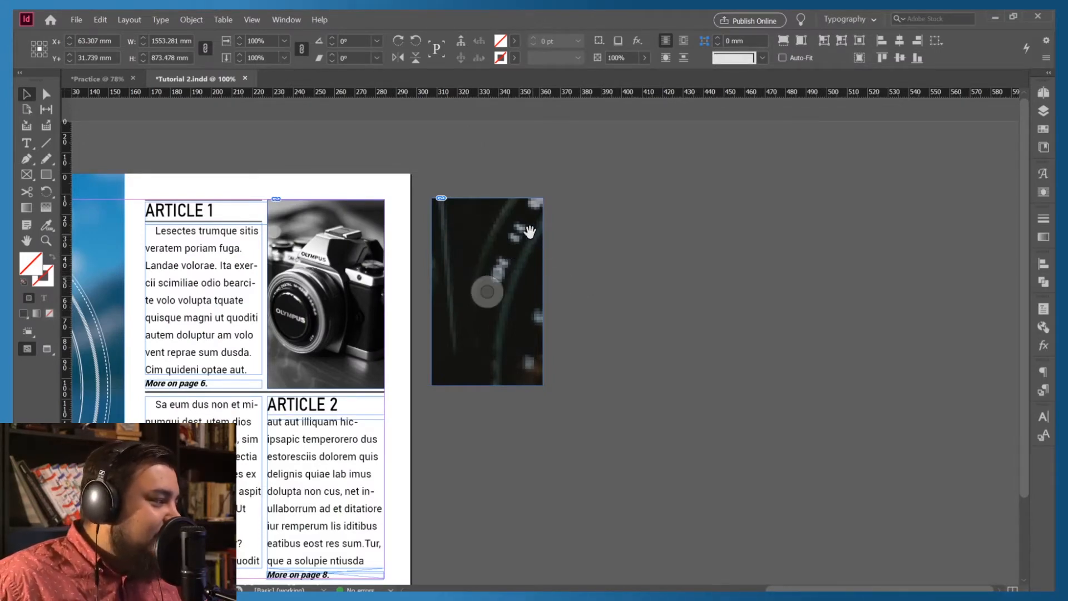
{"action": "left_click", "coordinate": [330, 148]}
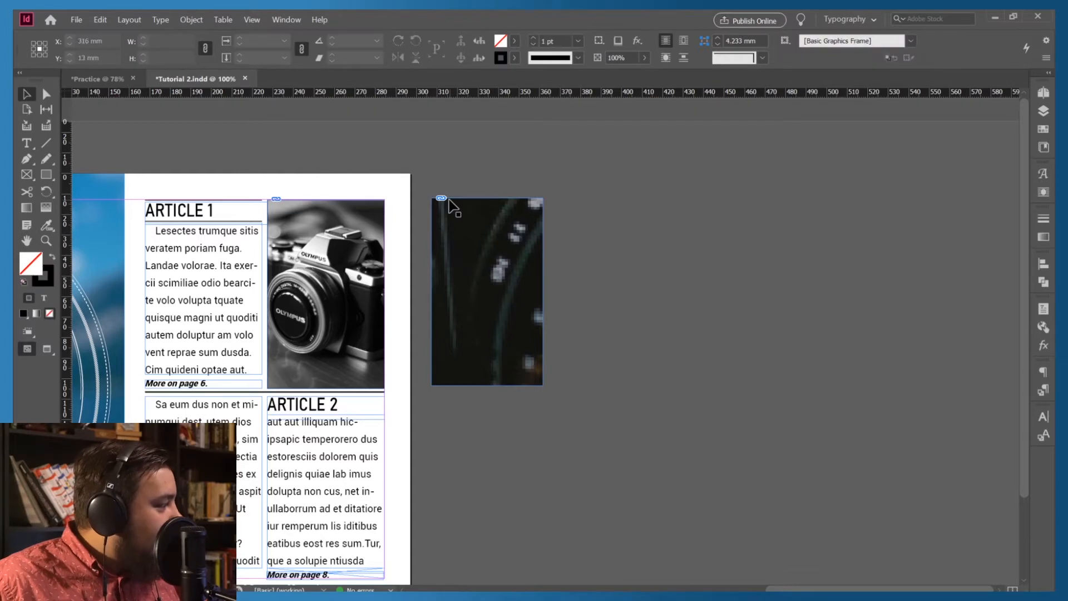
{"action": "left_click", "coordinate": [466, 232]}
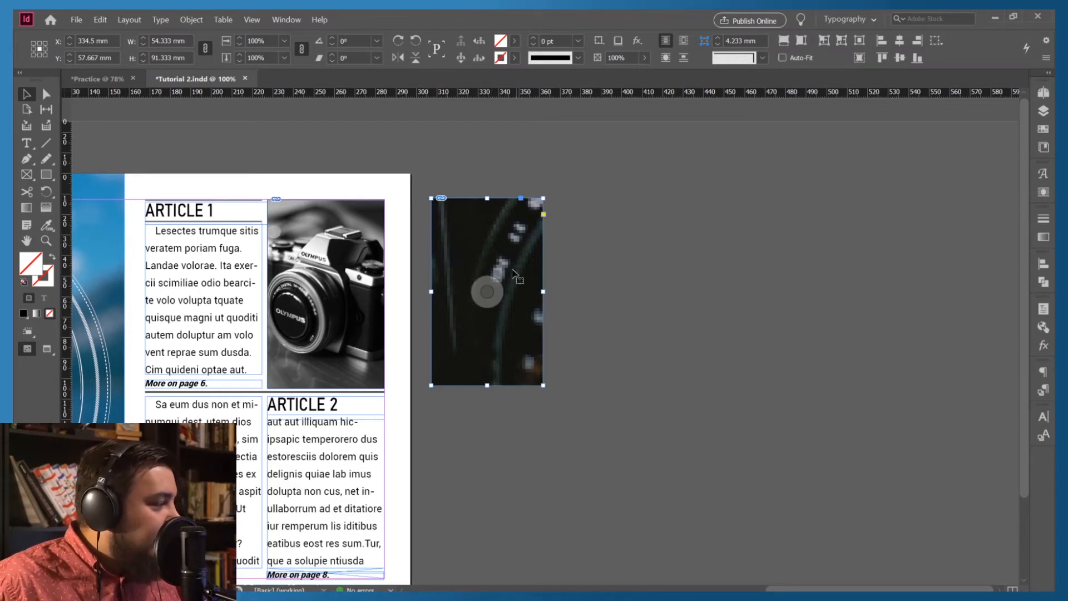
{"action": "right_click", "coordinate": [487, 240]}
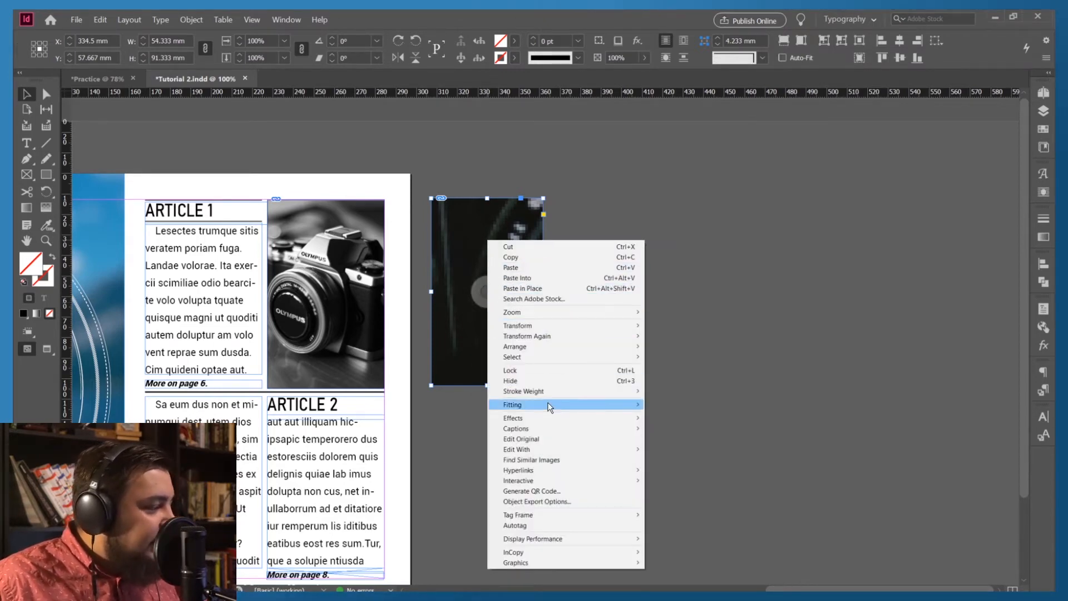
{"action": "mouse_move", "coordinate": [548, 407]}
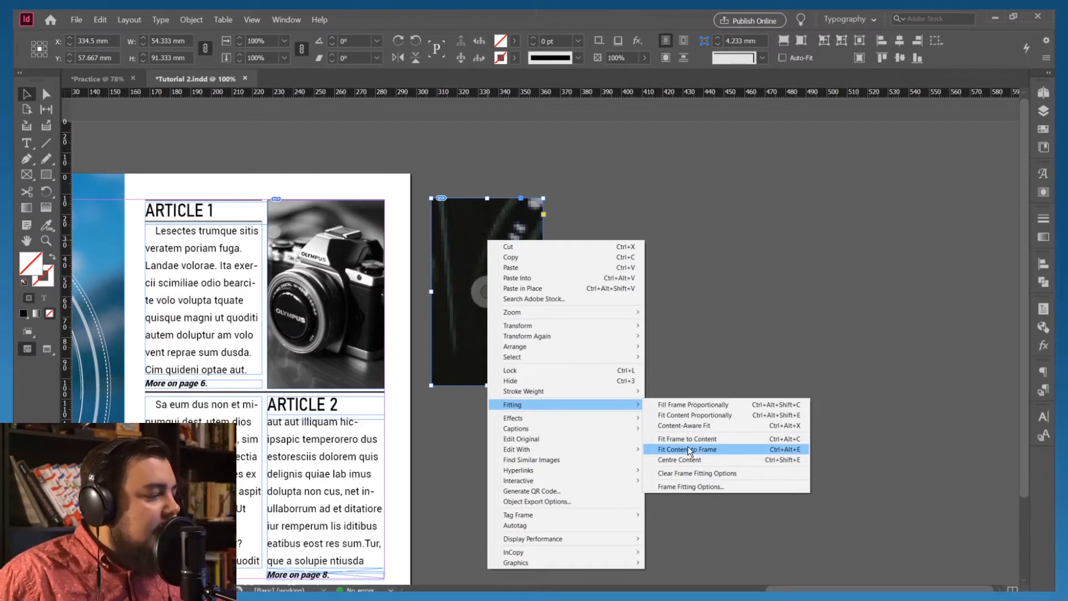
{"action": "left_click", "coordinate": [676, 405]}
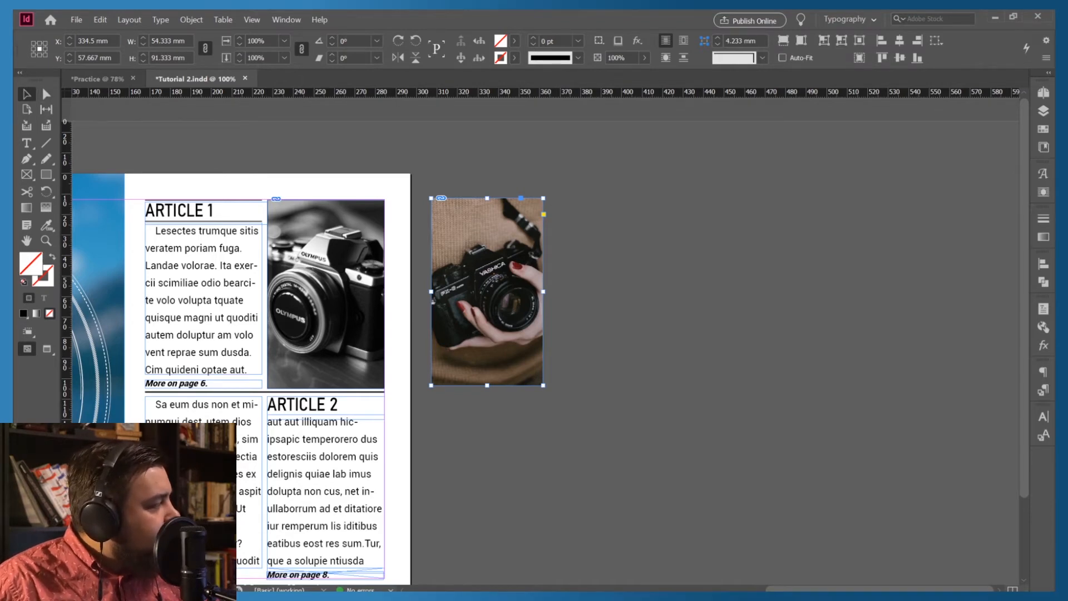
Step: Try widening the image frame from its right edge to 94 mm, and undo the resize
{"action": "left_click", "coordinate": [480, 290]}
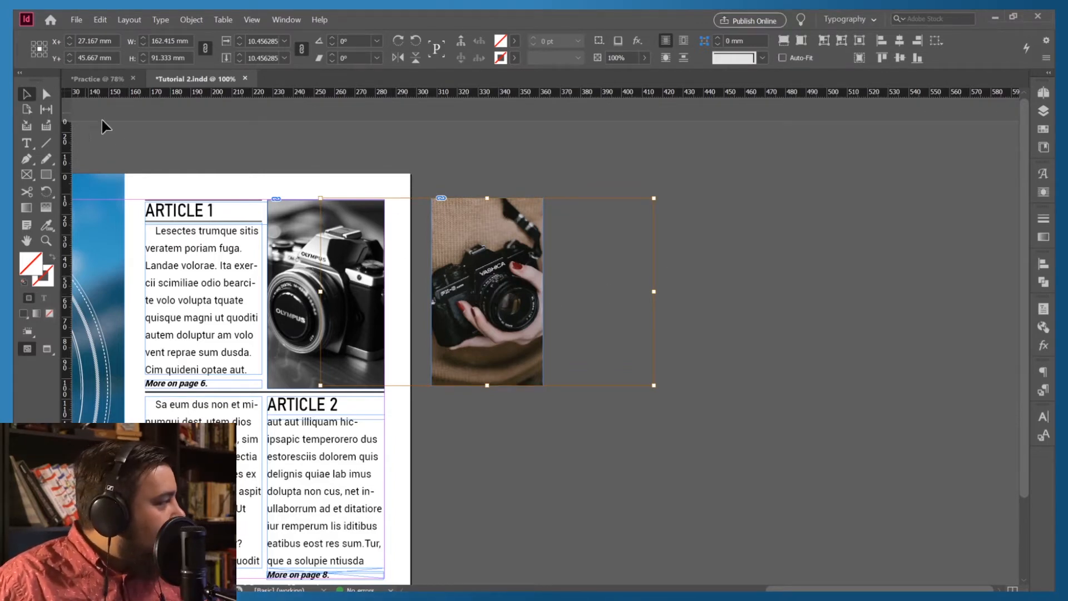
{"action": "left_click", "coordinate": [482, 205]}
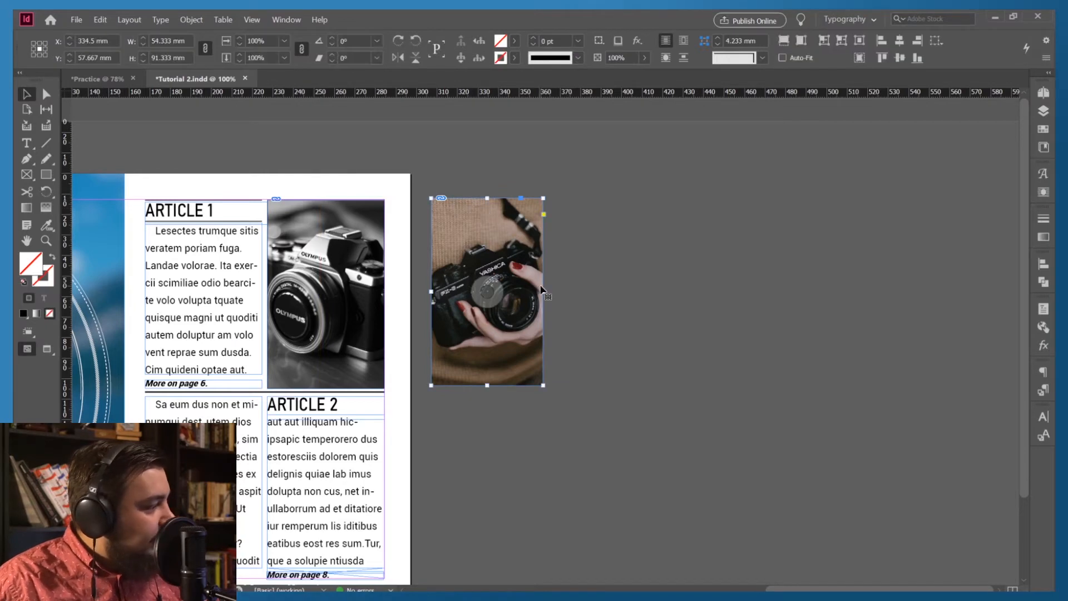
{"action": "left_click_drag", "start_coordinate": [542, 291], "coordinate": [625, 291]}
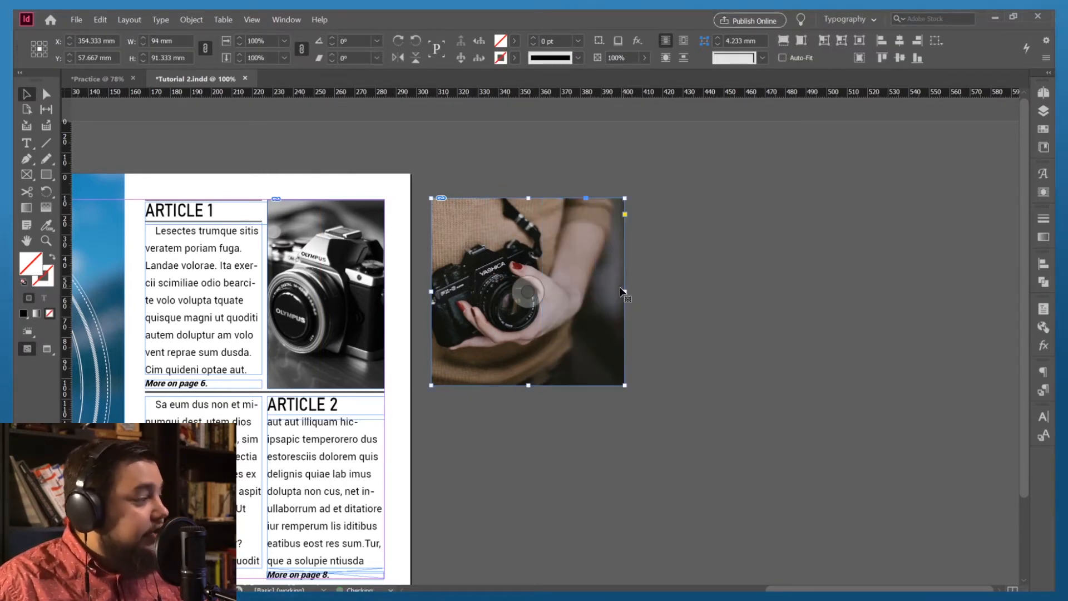
{"action": "key", "text": "ctrl+z"}
{"action": "key", "text": "ctrl+z"}
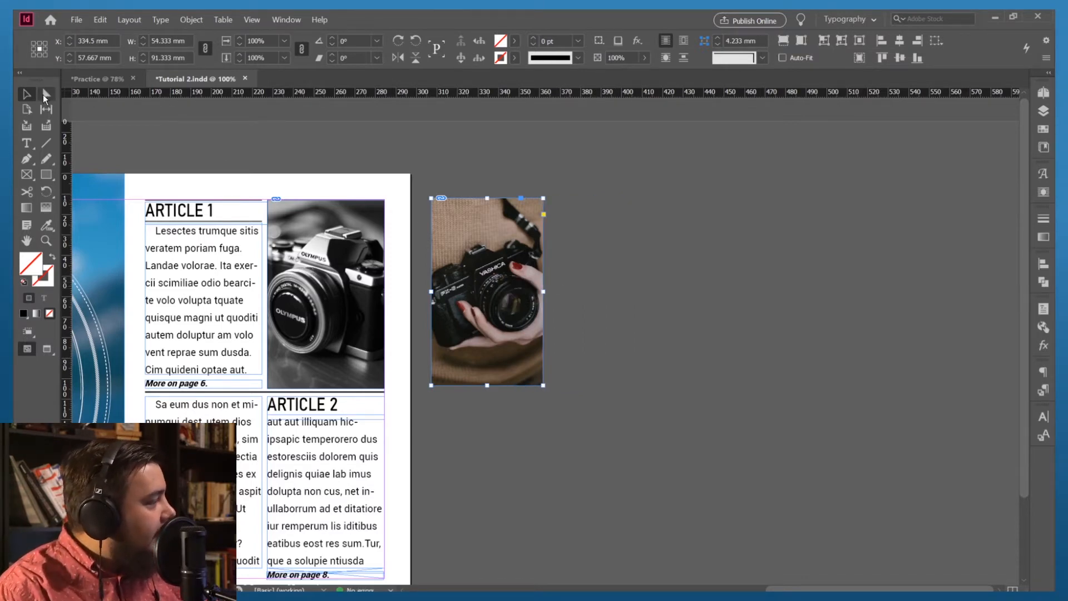
Step: Nudge the photo inside its frame right to X+ 36.667 mm, and back left to X+ 26.667 mm
{"action": "left_click", "coordinate": [489, 285]}
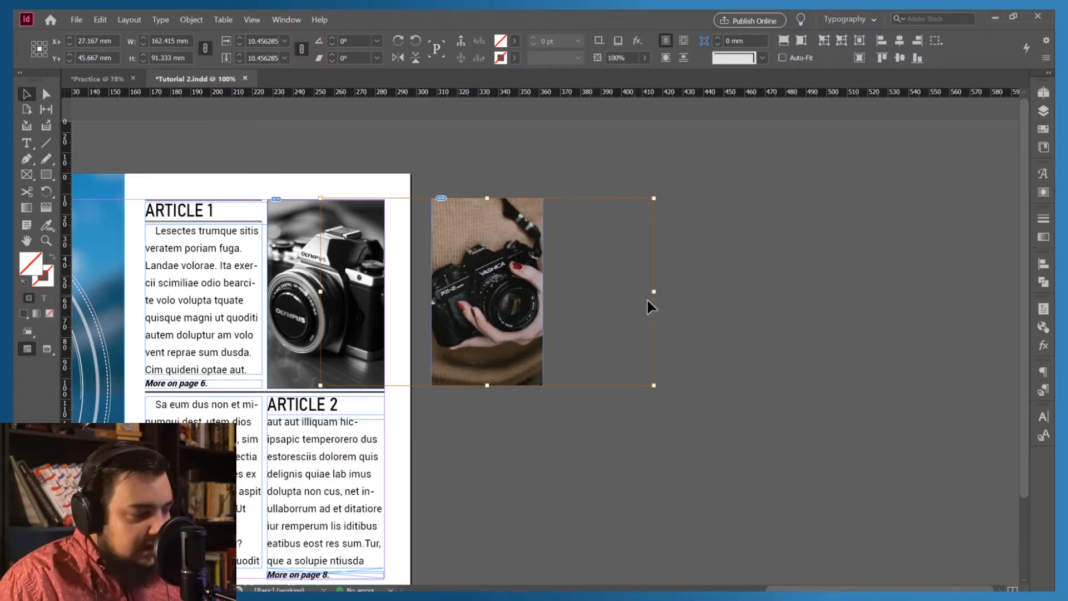
{"action": "key", "text": "Right"}
{"action": "key", "text": "Right"}
{"action": "key", "text": "Right"}
{"action": "key", "text": "Right"}
{"action": "key", "text": "Right"}
{"action": "key", "text": "Right"}
{"action": "key", "text": "Right"}
{"action": "key", "text": "Right"}
{"action": "key", "text": "Right"}
{"action": "key", "text": "Right"}
{"action": "key", "text": "Right"}
{"action": "key", "text": "Right"}
{"action": "key", "text": "Right"}
{"action": "key", "text": "Right"}
{"action": "key", "text": "Right"}
{"action": "key", "text": "Right"}
{"action": "key", "text": "Right"}
{"action": "key", "text": "Right"}
{"action": "key", "text": "Right"}
{"action": "key", "text": "Right"}
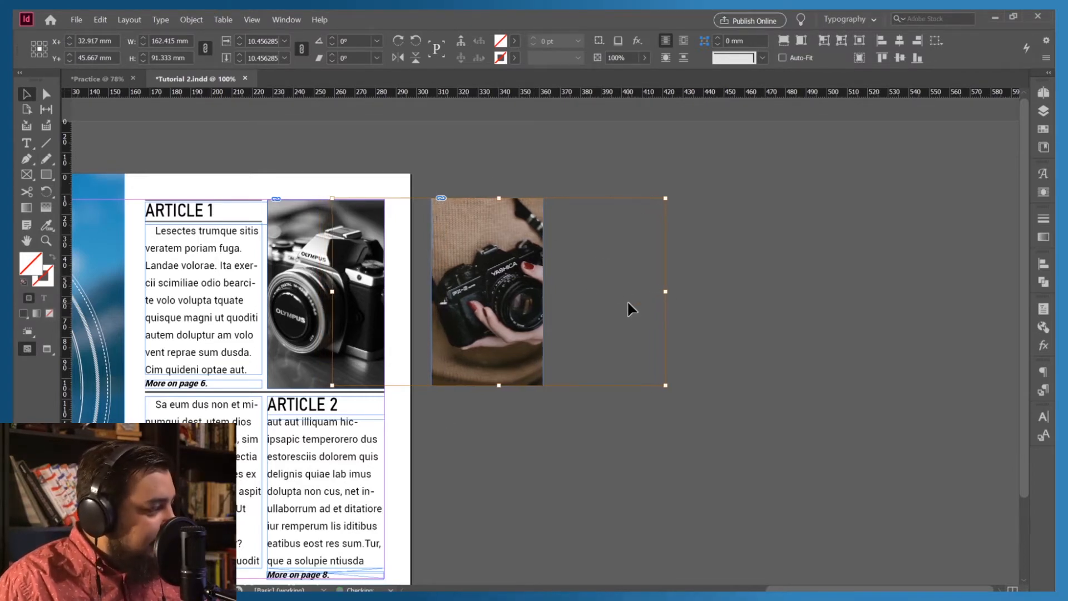
{"action": "key", "text": "Right"}
{"action": "key", "text": "Right"}
{"action": "key", "text": "Right"}
{"action": "key", "text": "Right"}
{"action": "key", "text": "Right"}
{"action": "key", "text": "Right"}
{"action": "key", "text": "Right"}
{"action": "key", "text": "Right"}
{"action": "key", "text": "Right"}
{"action": "key", "text": "Right"}
{"action": "key", "text": "Right"}
{"action": "key", "text": "Right"}
{"action": "key", "text": "Right"}
{"action": "key", "text": "Right"}
{"action": "key", "text": "Right"}
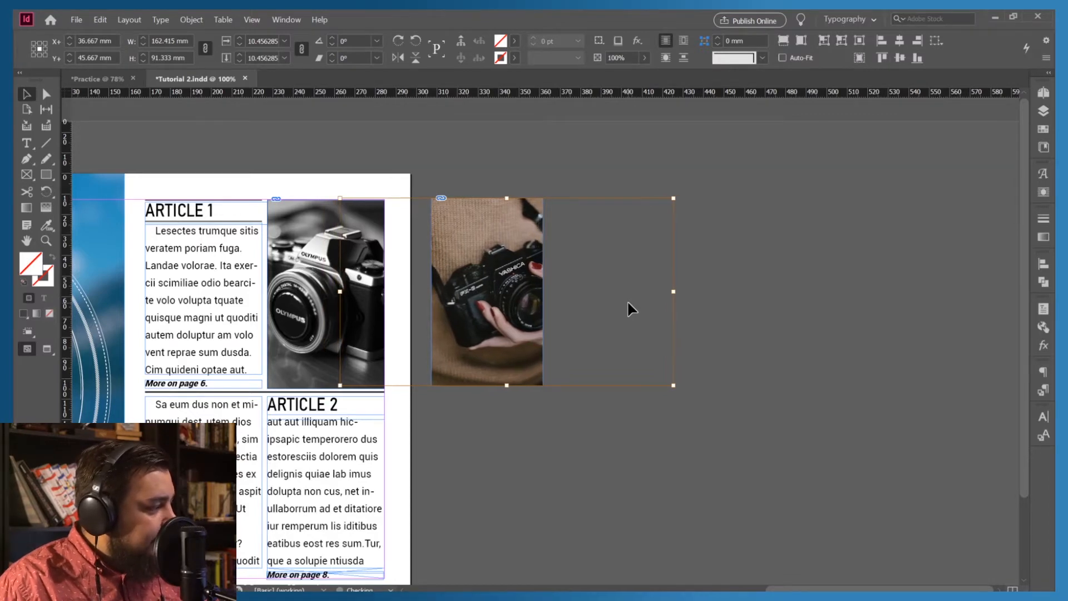
{"action": "key", "text": "Left"}
{"action": "key", "text": "Left"}
{"action": "key", "text": "Left"}
{"action": "key", "text": "Left"}
{"action": "key", "text": "Left"}
{"action": "key", "text": "Left"}
{"action": "key", "text": "Left"}
{"action": "key", "text": "Left"}
{"action": "key", "text": "Left"}
{"action": "key", "text": "Left"}
{"action": "key", "text": "Left"}
{"action": "key", "text": "Left"}
{"action": "key", "text": "Left"}
{"action": "key", "text": "Left"}
{"action": "key", "text": "Left"}
{"action": "key", "text": "Left"}
{"action": "key", "text": "Left"}
{"action": "key", "text": "Left"}
{"action": "key", "text": "Left"}
{"action": "key", "text": "Left"}
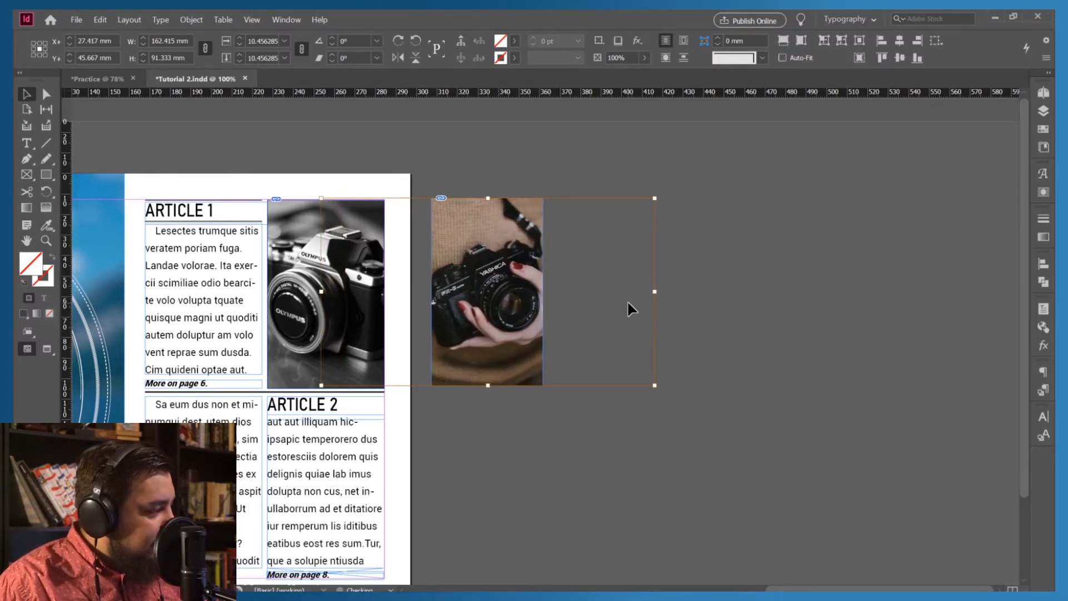
{"action": "key", "text": "Left"}
{"action": "key", "text": "Left"}
{"action": "key", "text": "Left"}
{"action": "key", "text": "Left"}
{"action": "key", "text": "Right"}
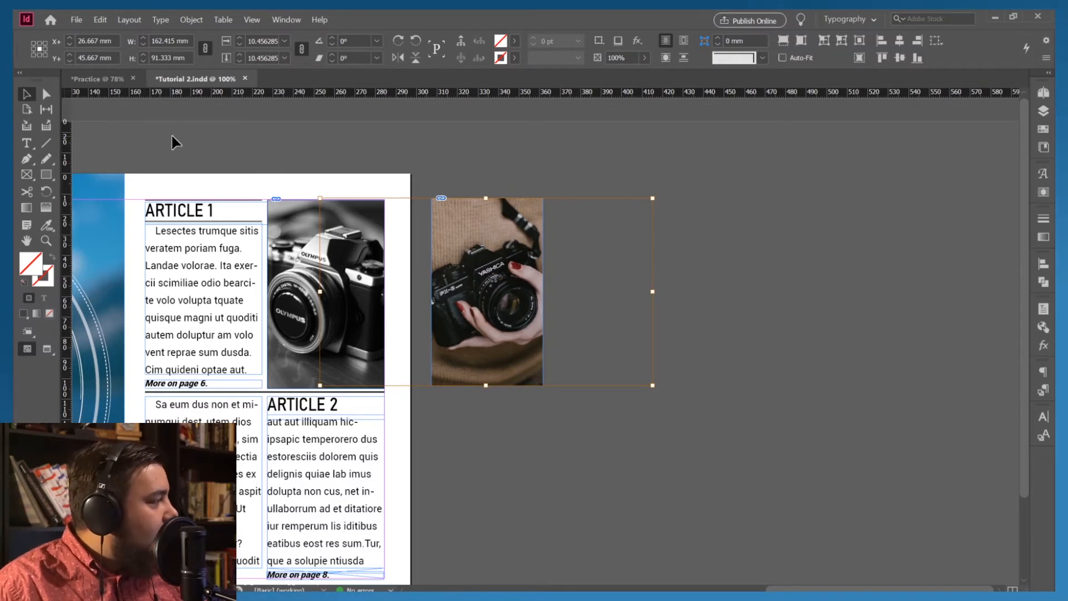
Step: Compare selecting the whole image frame with selecting only the photo inside it, finishing with the frame selected
{"action": "left_click", "coordinate": [484, 210]}
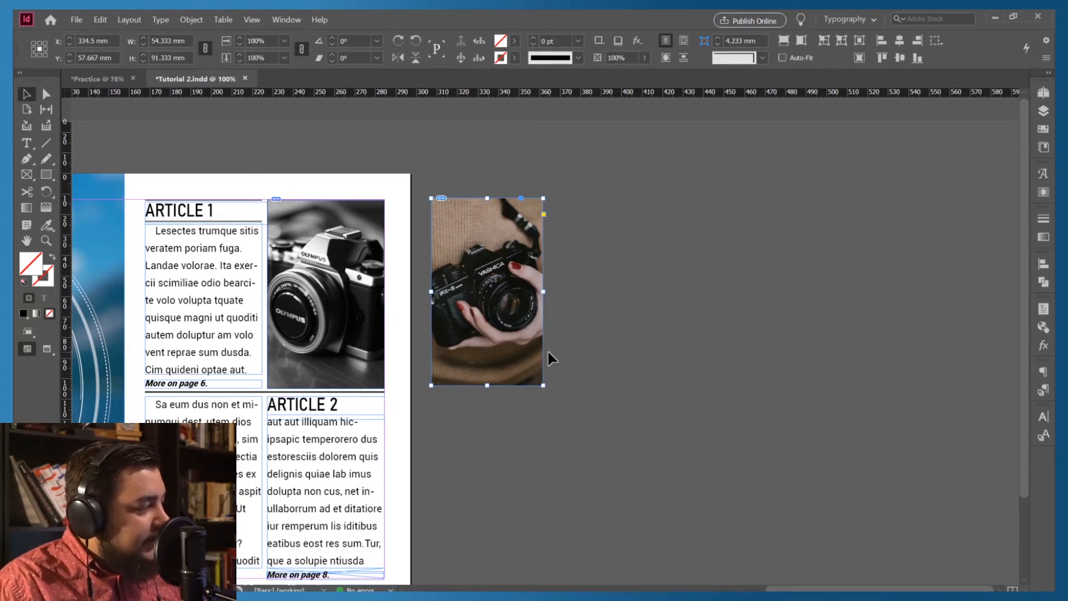
{"action": "left_click", "coordinate": [512, 133]}
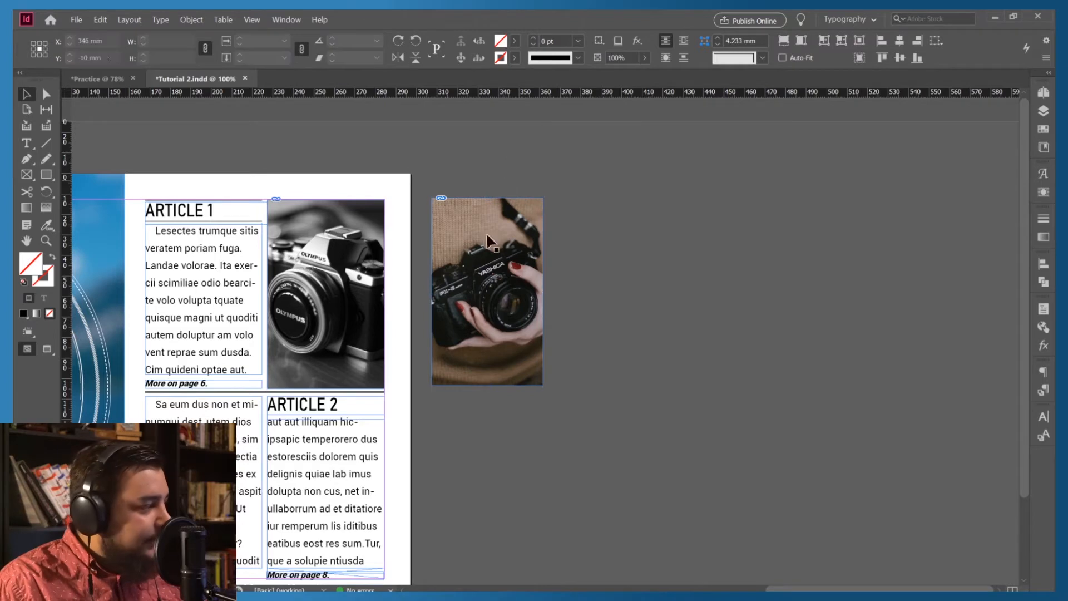
{"action": "left_click", "coordinate": [487, 295]}
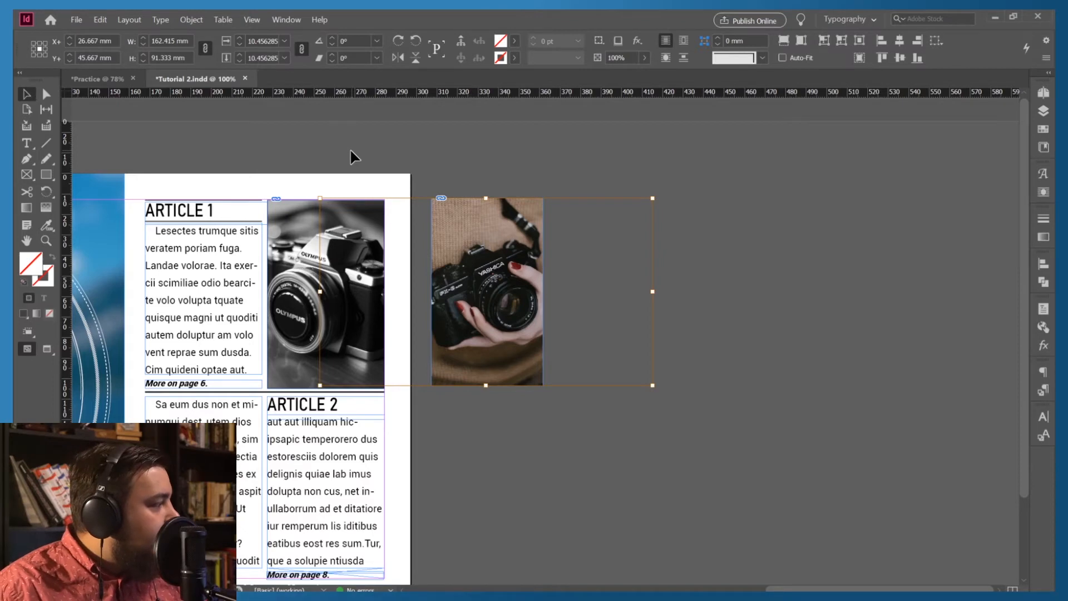
{"action": "left_click", "coordinate": [468, 271]}
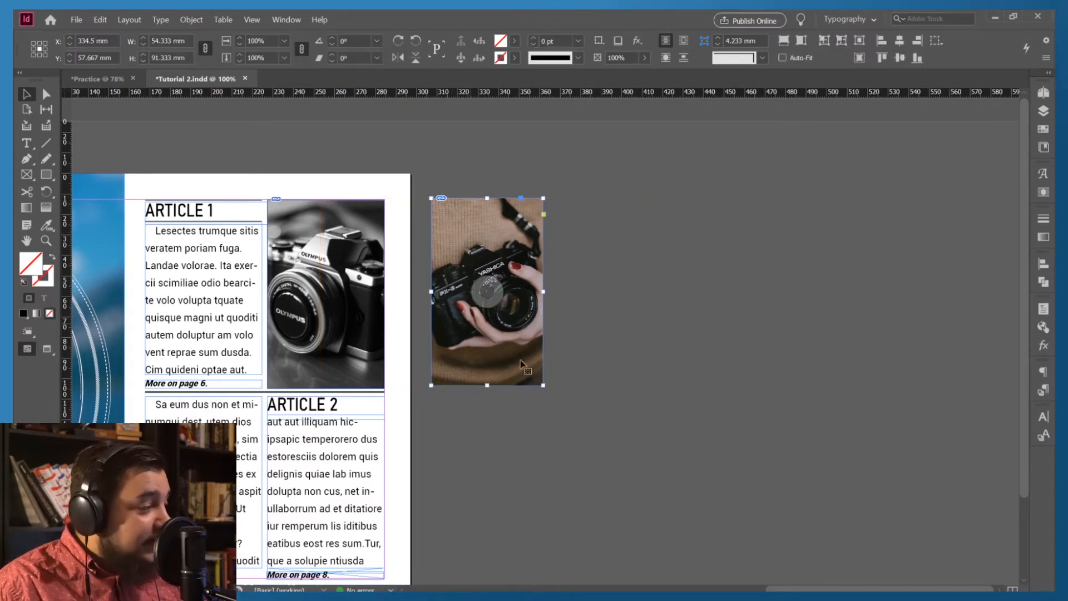
Step: Move the image frame onto the page over the text column beside Article 2, at about X 197.5 mm, Y 154.3 mm
{"action": "scroll", "coordinate": [627, 273], "scroll_direction": "down", "scroll_amount": 3}
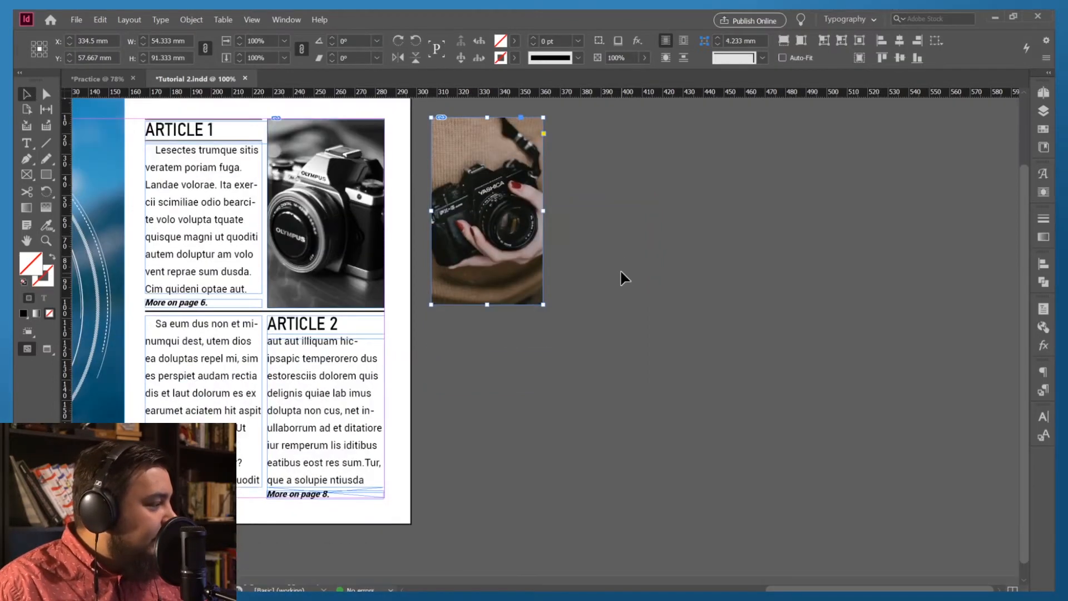
{"action": "left_click_drag", "start_coordinate": [503, 172], "coordinate": [226, 363]}
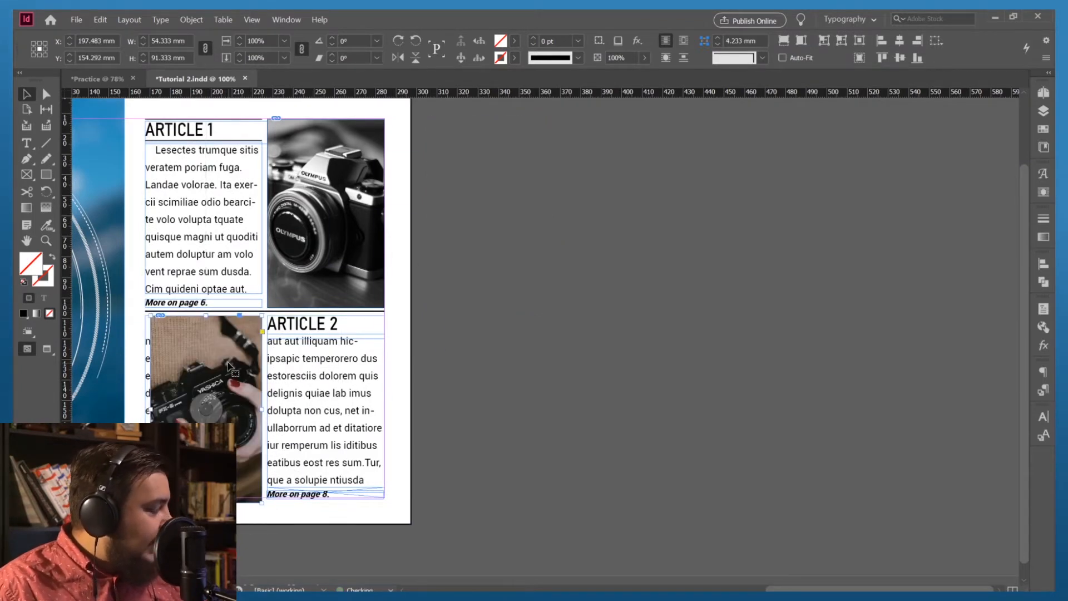
{"action": "left_click", "coordinate": [529, 365]}
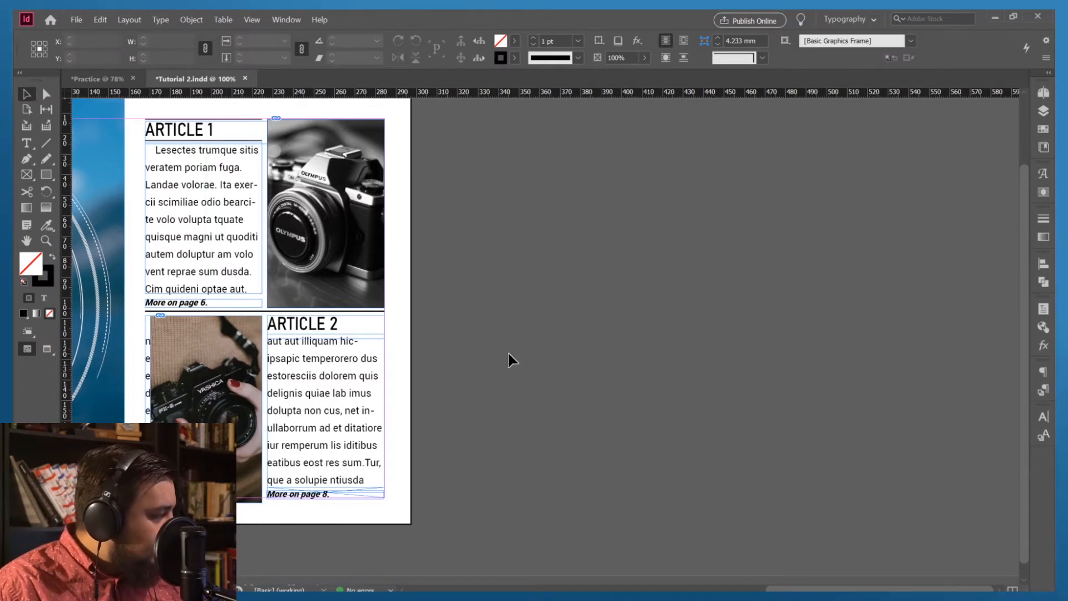
Step: Extend the frame's left edge to the edge of the text column, making the frame about 57 mm wide
{"action": "key", "text": "ctrl+equal"}
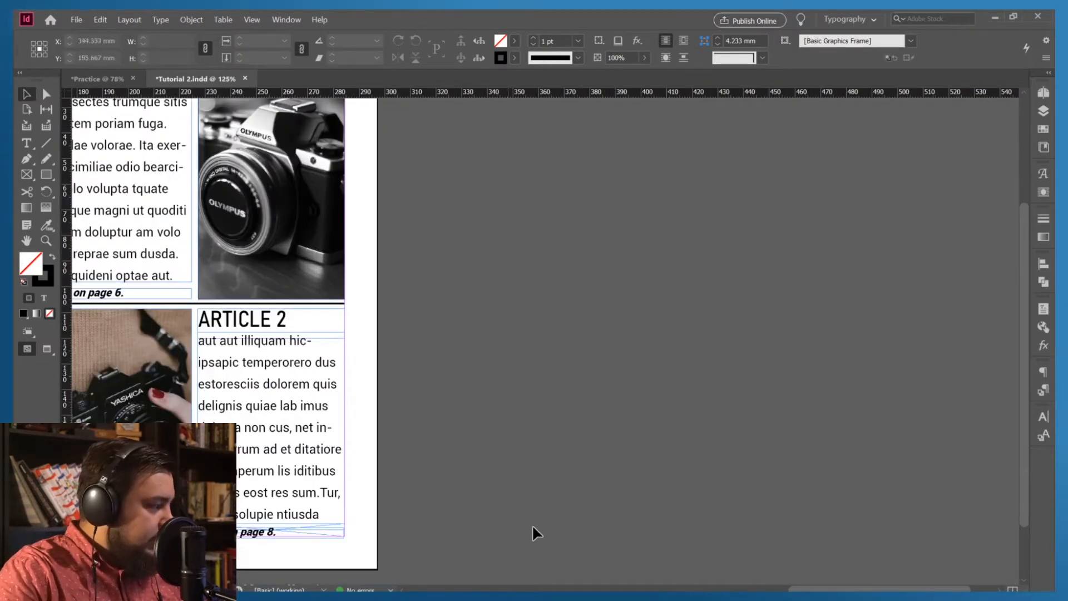
{"action": "left_click_drag", "start_coordinate": [793, 590], "coordinate": [696, 578]}
{"action": "key", "text": "ctrl+equal"}
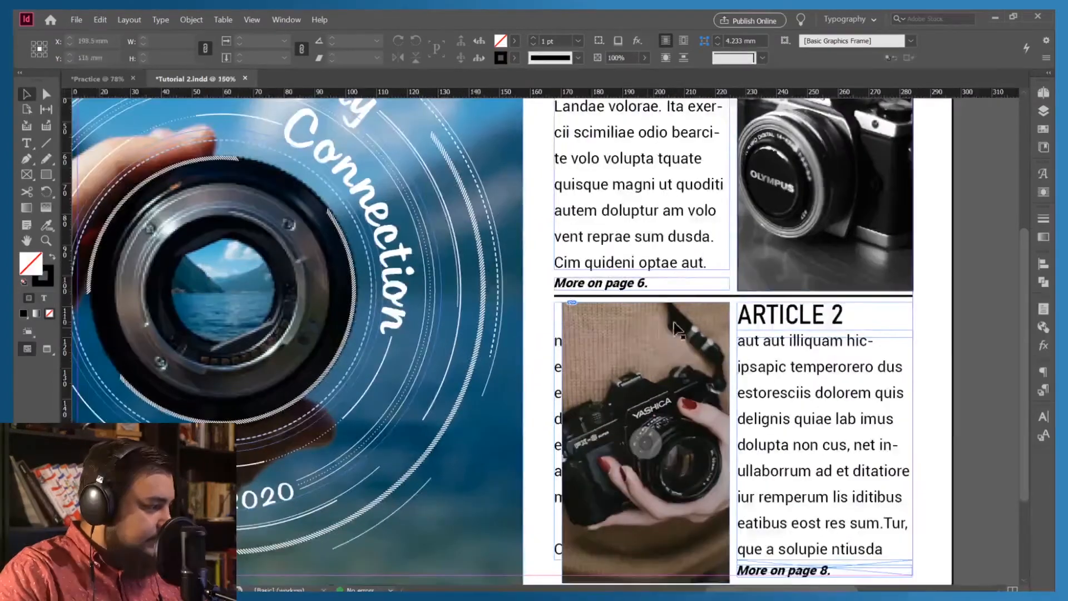
{"action": "key", "text": "ctrl+equal"}
{"action": "scroll", "coordinate": [679, 295], "scroll_direction": "down", "scroll_amount": 3}
{"action": "scroll", "coordinate": [676, 301], "scroll_direction": "down", "scroll_amount": 1}
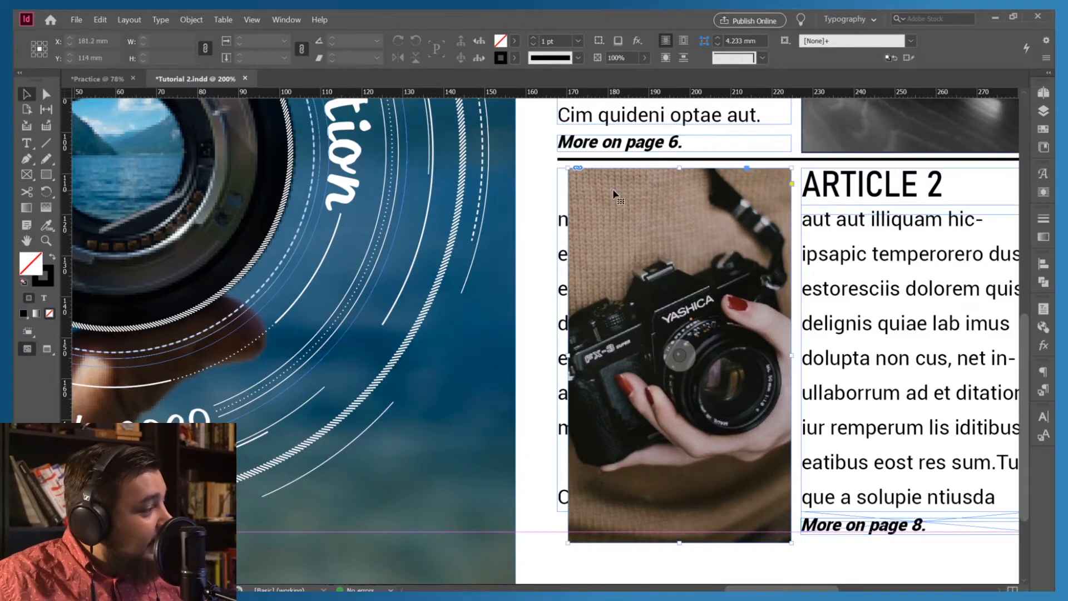
{"action": "left_click", "coordinate": [570, 331]}
{"action": "left_click_drag", "start_coordinate": [567, 356], "coordinate": [559, 357]}
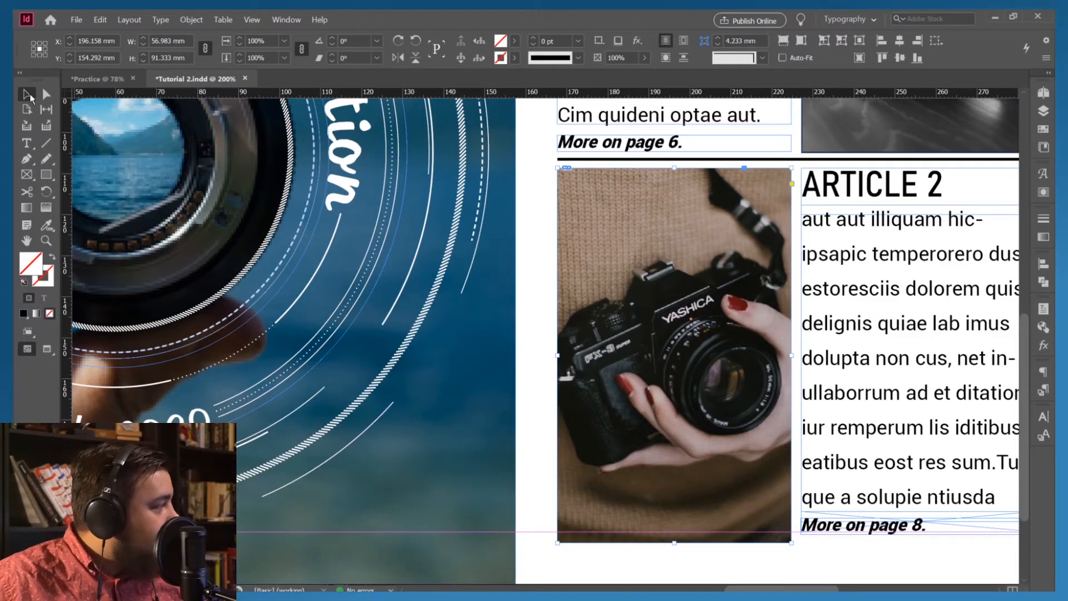
{"action": "left_click", "coordinate": [534, 260]}
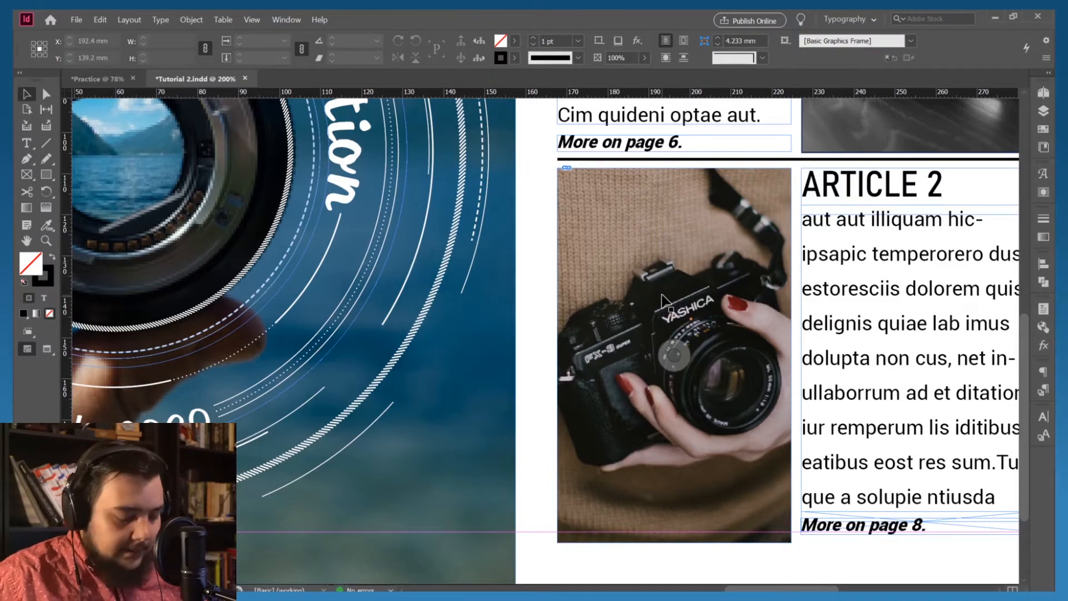
Step: Shorten the frame from its bottom edge to the page margin, making it about 89.3 mm high
{"action": "key", "text": "ctrl+minus"}
{"action": "key", "text": "ctrl+minus"}
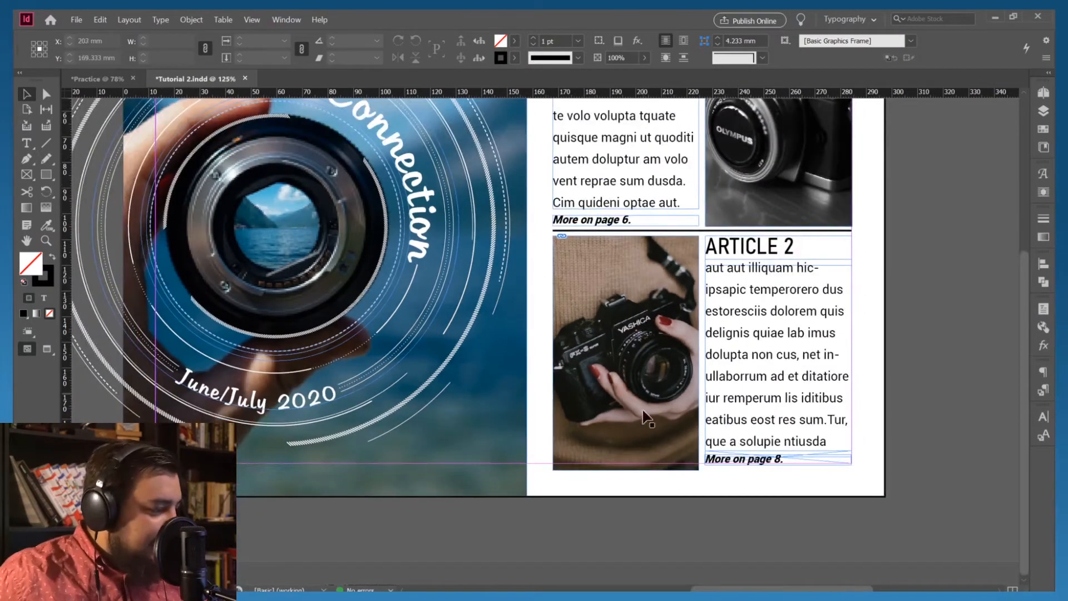
{"action": "left_click", "coordinate": [629, 467]}
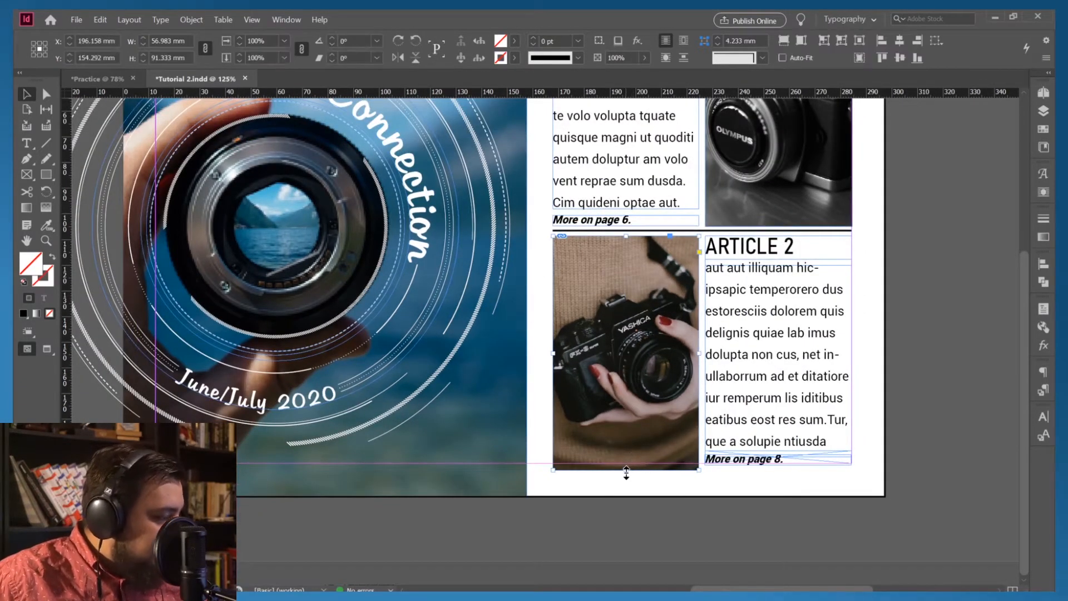
{"action": "left_click_drag", "start_coordinate": [627, 472], "coordinate": [627, 465]}
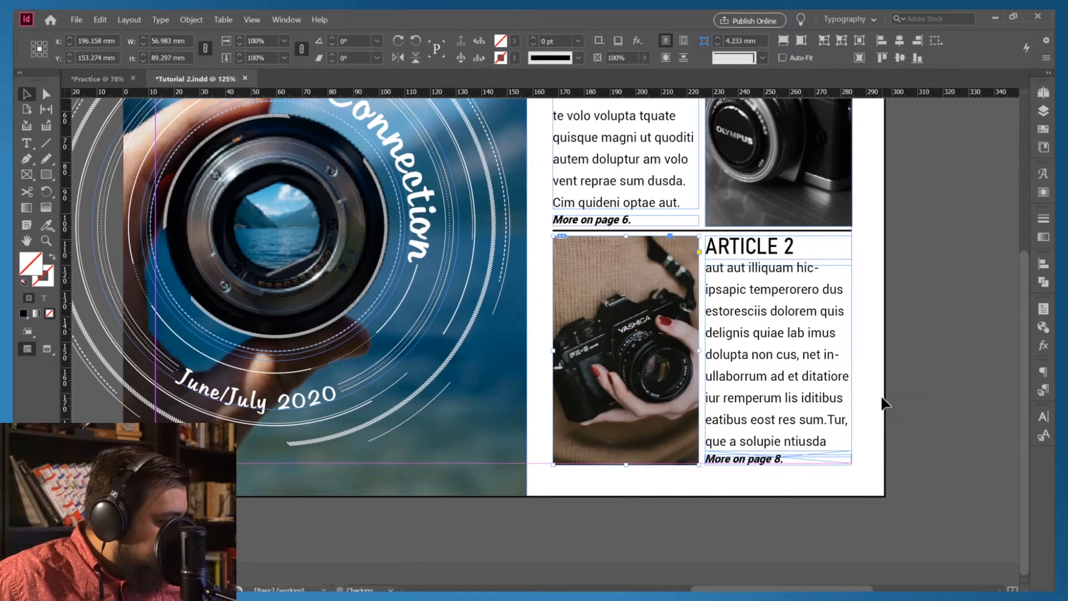
{"action": "left_click", "coordinate": [866, 383]}
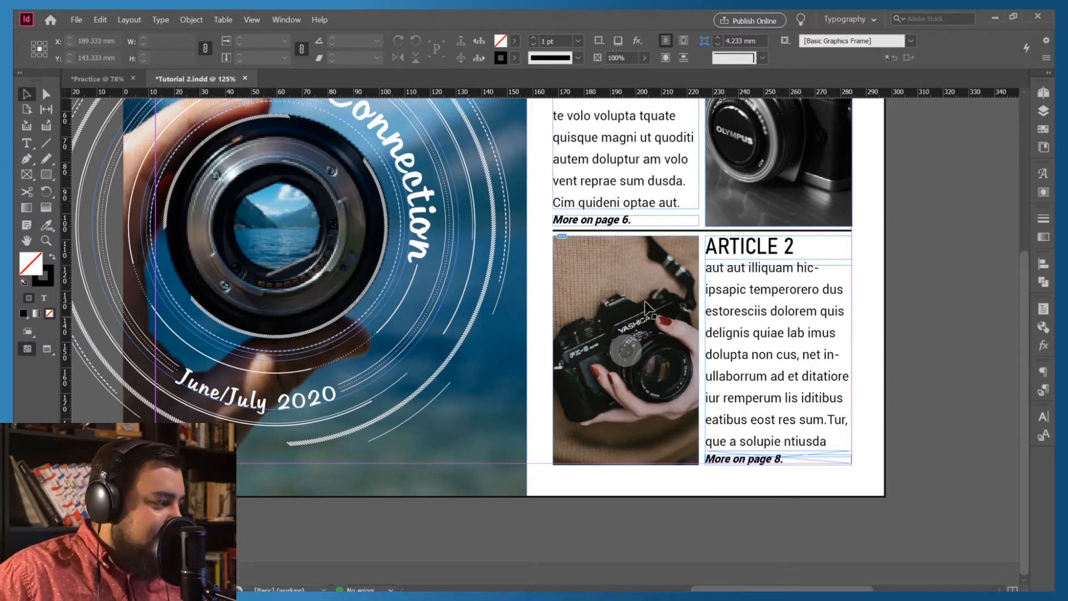
Step: Place the selected camera image frame directly below the Article 2 title in Layer 1's stacking order
{"action": "mouse_move", "coordinate": [654, 266]}
{"action": "left_mouse_down"}
{"action": "mouse_move", "coordinate": [664, 338]}
{"action": "mouse_move", "coordinate": [650, 258]}
{"action": "left_mouse_up"}
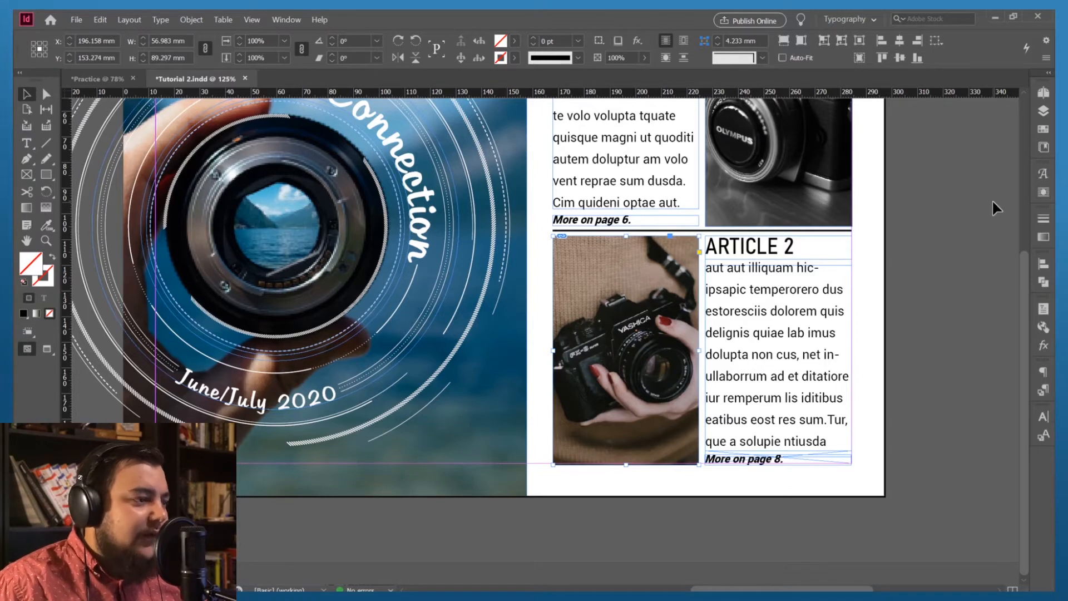
{"action": "left_click", "coordinate": [1044, 193]}
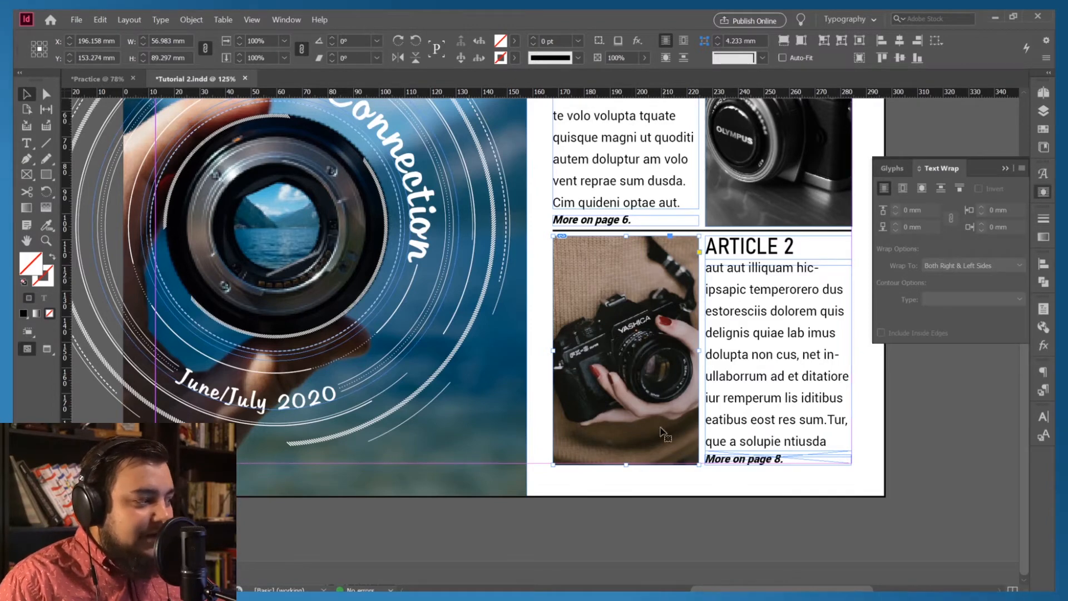
{"action": "left_click", "coordinate": [1044, 111]}
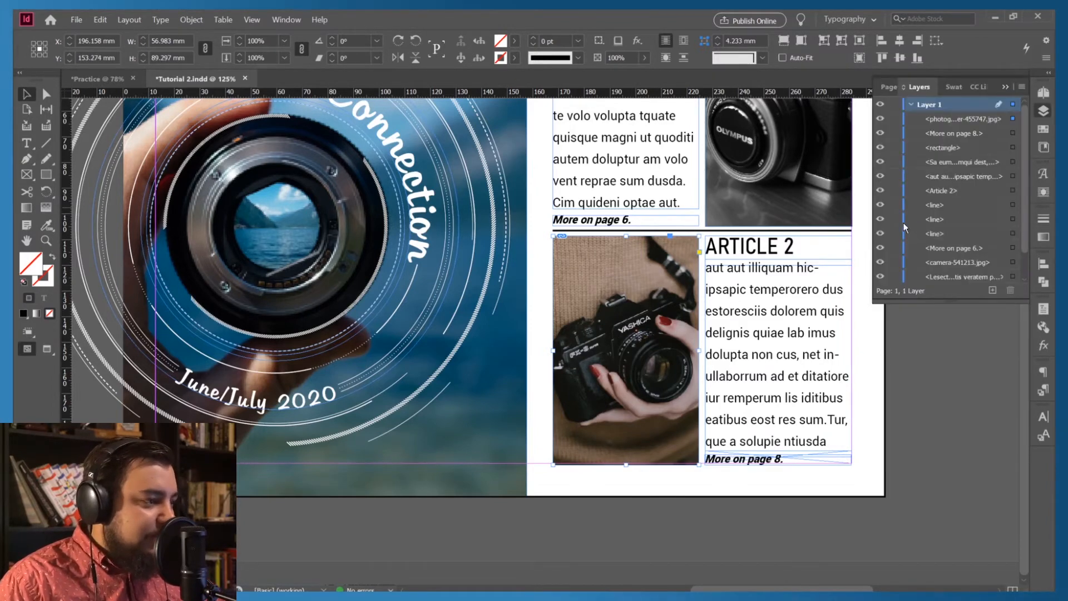
{"action": "left_click_drag", "start_coordinate": [942, 119], "coordinate": [926, 174]}
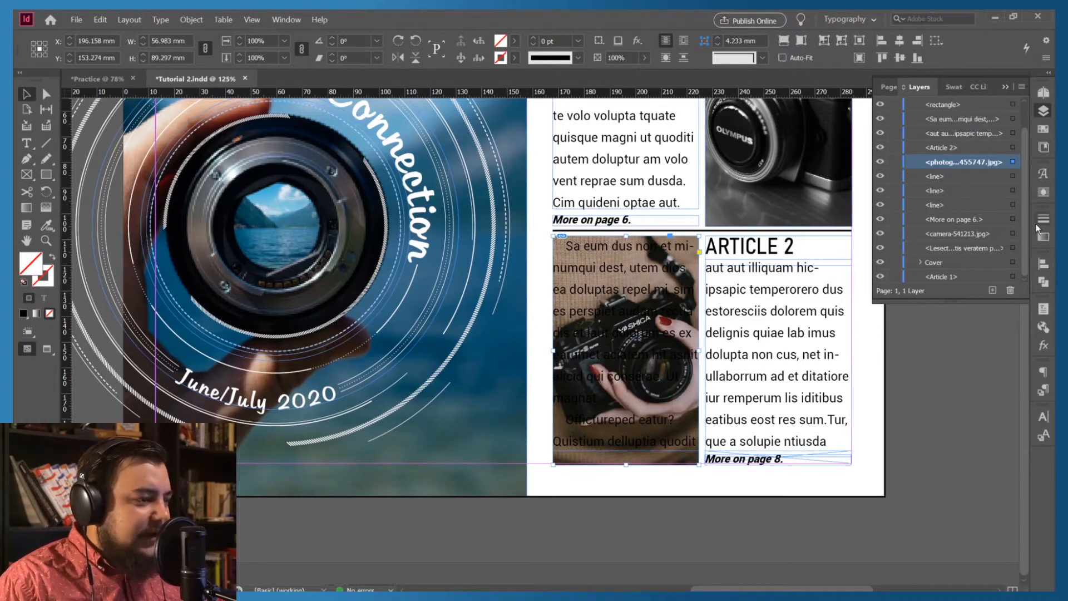
Step: Make the text wrap around the bounding box of the camera image frame beside Article 2
{"action": "left_click", "coordinate": [1044, 192]}
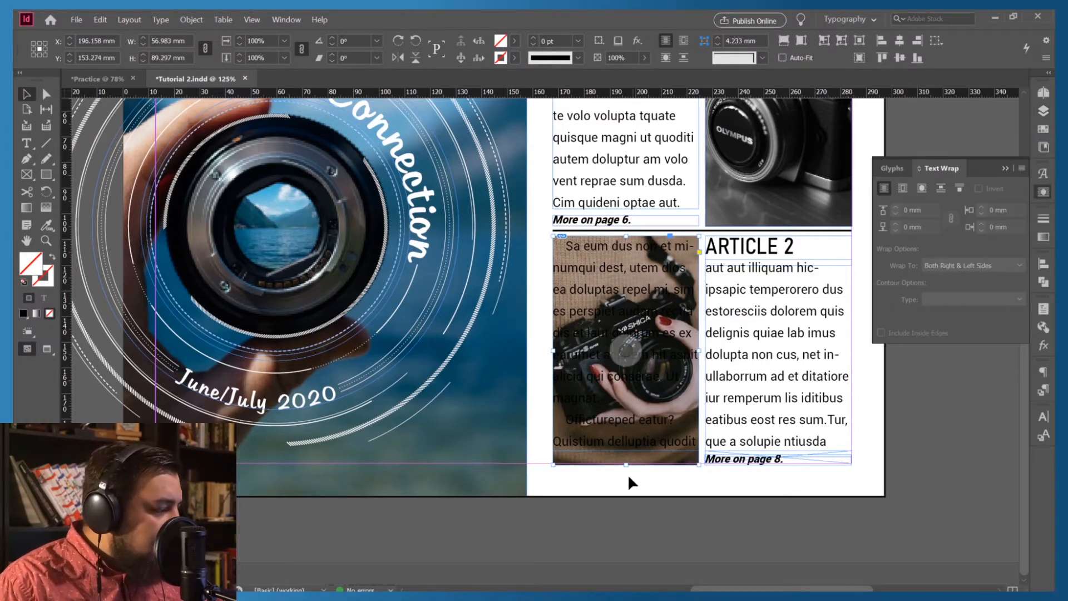
{"action": "left_click", "coordinate": [903, 192]}
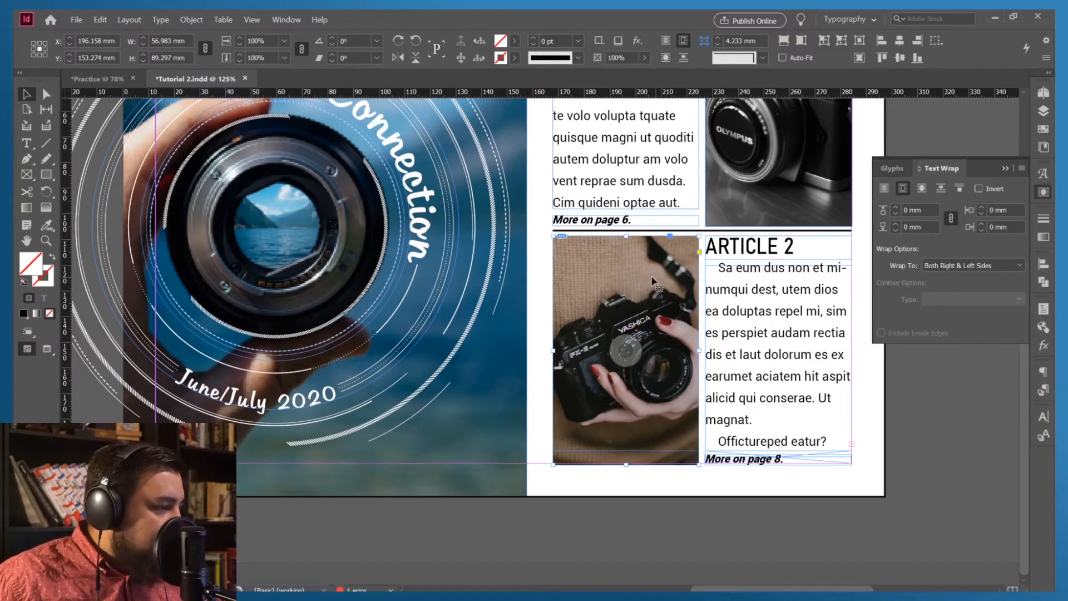
Step: Test the wrap by moving the image frame across both Article 2 text columns, to about X 222.6 mm, Y 178 mm
{"action": "left_click_drag", "start_coordinate": [641, 281], "coordinate": [722, 364]}
{"action": "key", "text": "Up"}
{"action": "key", "text": "Up"}
{"action": "key", "text": "Up"}
{"action": "key", "text": "Up"}
{"action": "key", "text": "Up"}
{"action": "key", "text": "Up"}
{"action": "key", "text": "Up"}
{"action": "key", "text": "Up"}
{"action": "key", "text": "Up"}
{"action": "key", "text": "Up"}
{"action": "key", "text": "Up"}
{"action": "key", "text": "Up"}
{"action": "key", "text": "Up"}
{"action": "key", "text": "Up"}
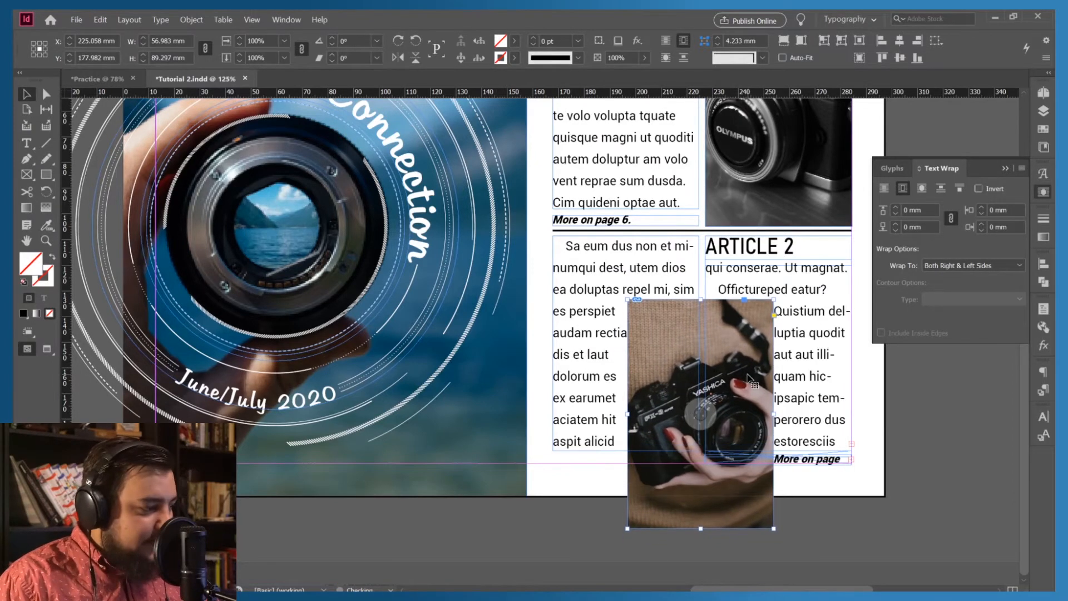
{"action": "key", "text": "Left"}
{"action": "key", "text": "Left"}
{"action": "key", "text": "Left"}
{"action": "key", "text": "Left"}
{"action": "key", "text": "Left"}
{"action": "key", "text": "Left"}
{"action": "key", "text": "Left"}
{"action": "key", "text": "Left"}
{"action": "key", "text": "Left"}
{"action": "key", "text": "Left"}
{"action": "key", "text": "Left"}
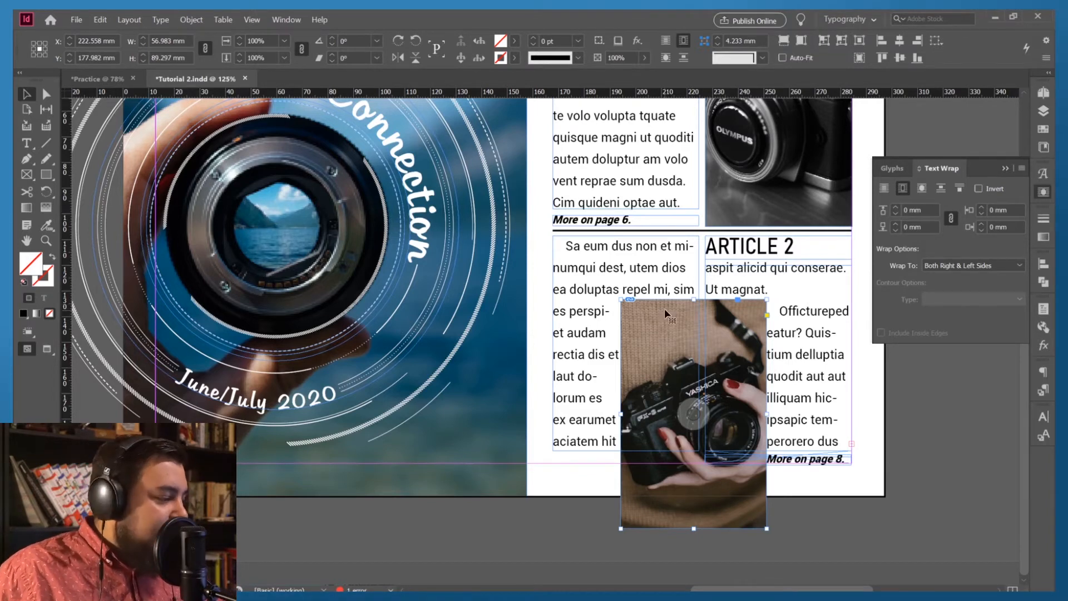
Step: Compare the text wrap settings with the photo content, the text frame and the whole image frame selected, ending on the image frame
{"action": "left_click", "coordinate": [693, 413]}
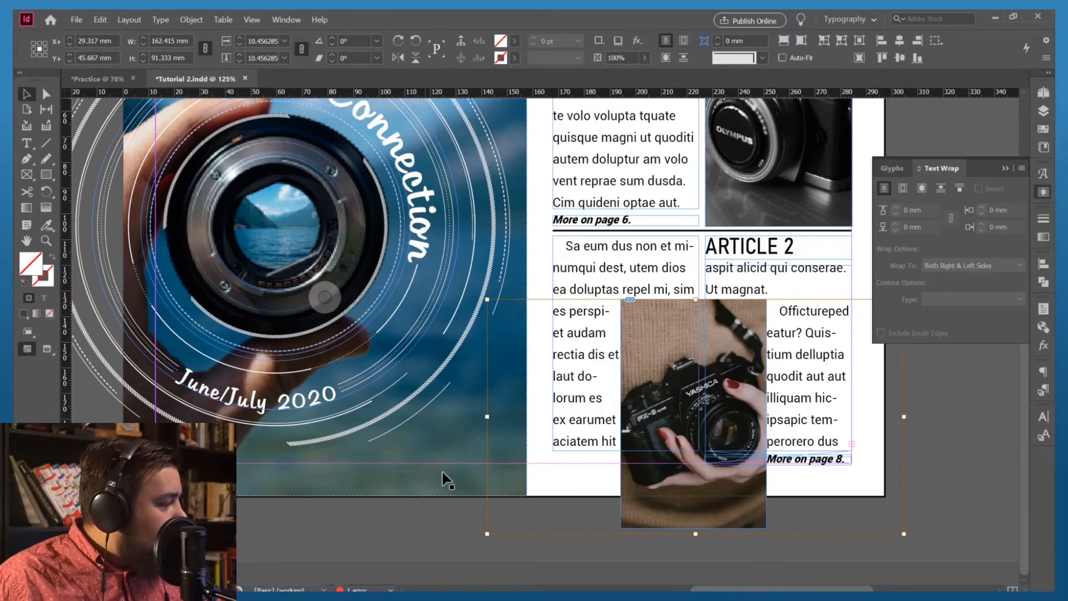
{"action": "left_click", "coordinate": [729, 397]}
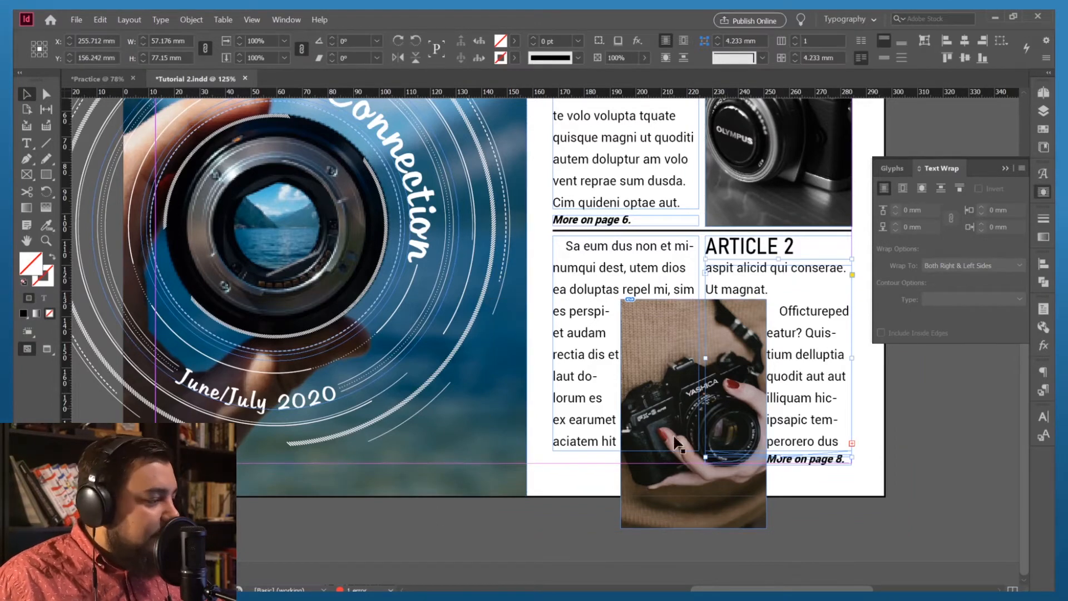
{"action": "double_click", "coordinate": [690, 474]}
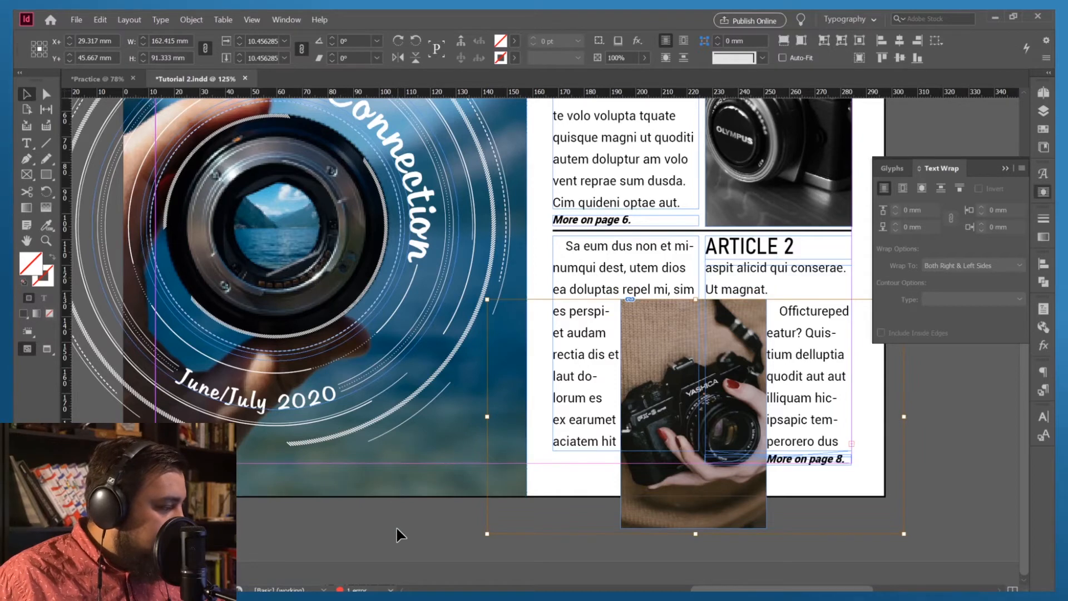
{"action": "left_click", "coordinate": [397, 528]}
{"action": "left_click", "coordinate": [633, 511]}
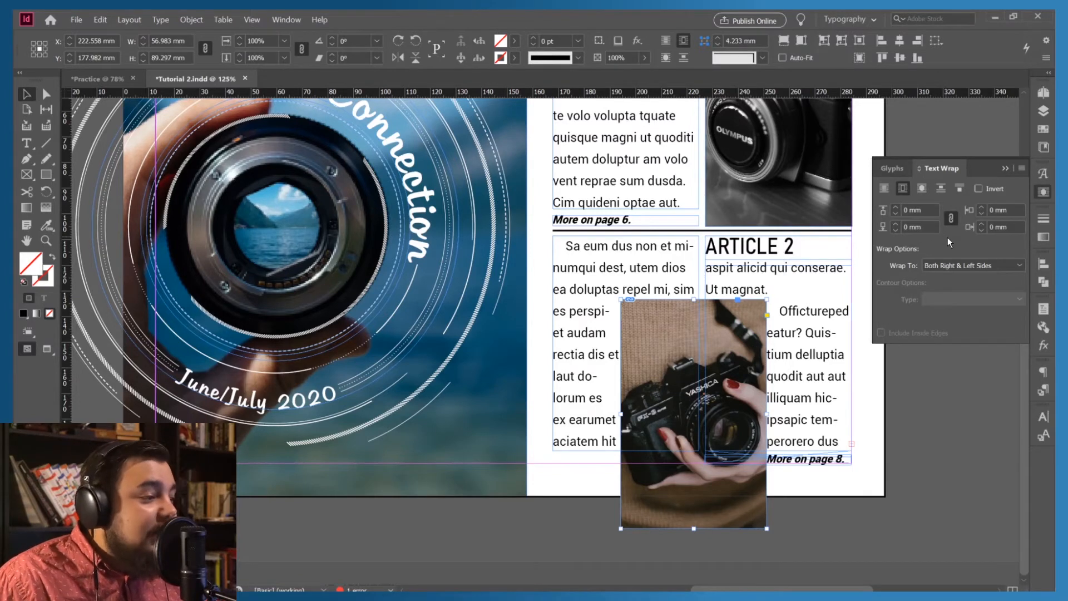
Step: Set the image frame's text wrap offset to 5 mm on all sides
{"action": "left_click", "coordinate": [895, 208]}
{"action": "left_click", "coordinate": [895, 208]}
{"action": "left_click", "coordinate": [895, 208]}
{"action": "left_click", "coordinate": [895, 208]}
{"action": "left_click", "coordinate": [895, 208]}
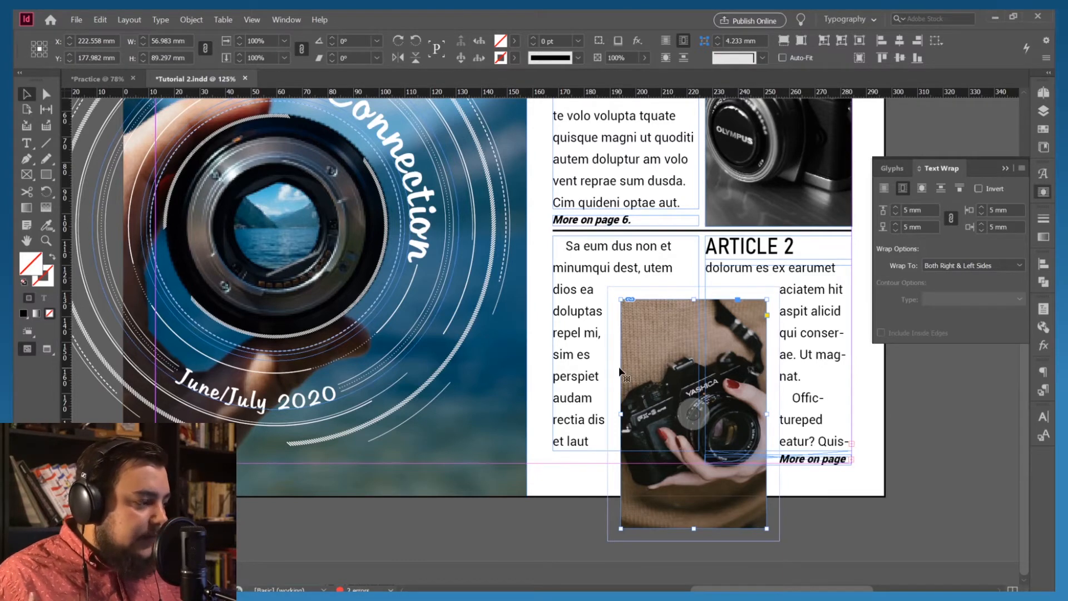
Step: Reduce the image frame's text wrap offset to 0 mm on all sides
{"action": "left_click", "coordinate": [896, 229]}
{"action": "left_click", "coordinate": [896, 230]}
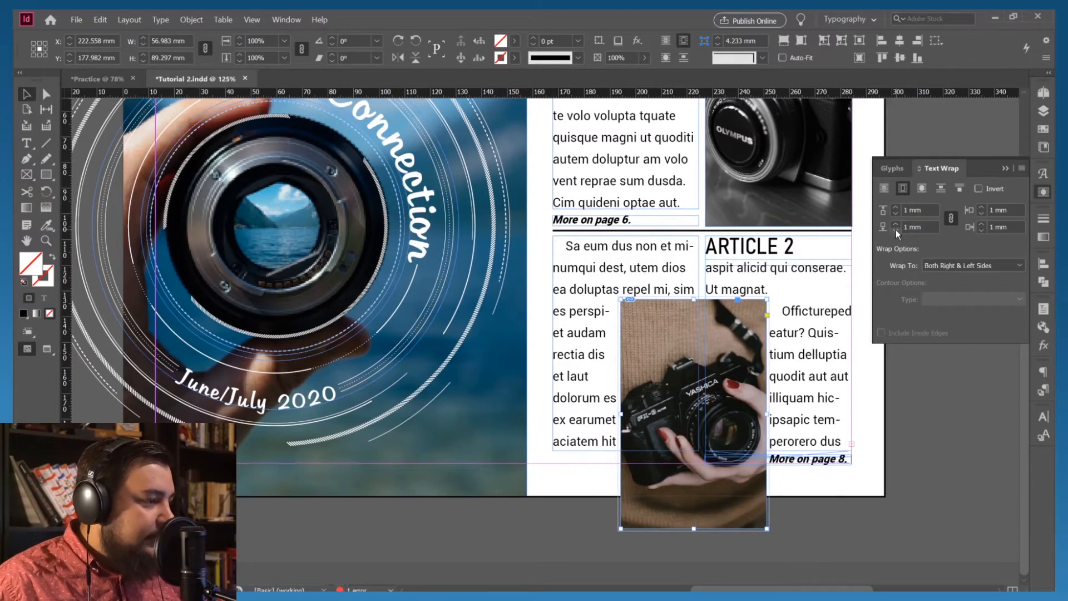
{"action": "left_click", "coordinate": [896, 230]}
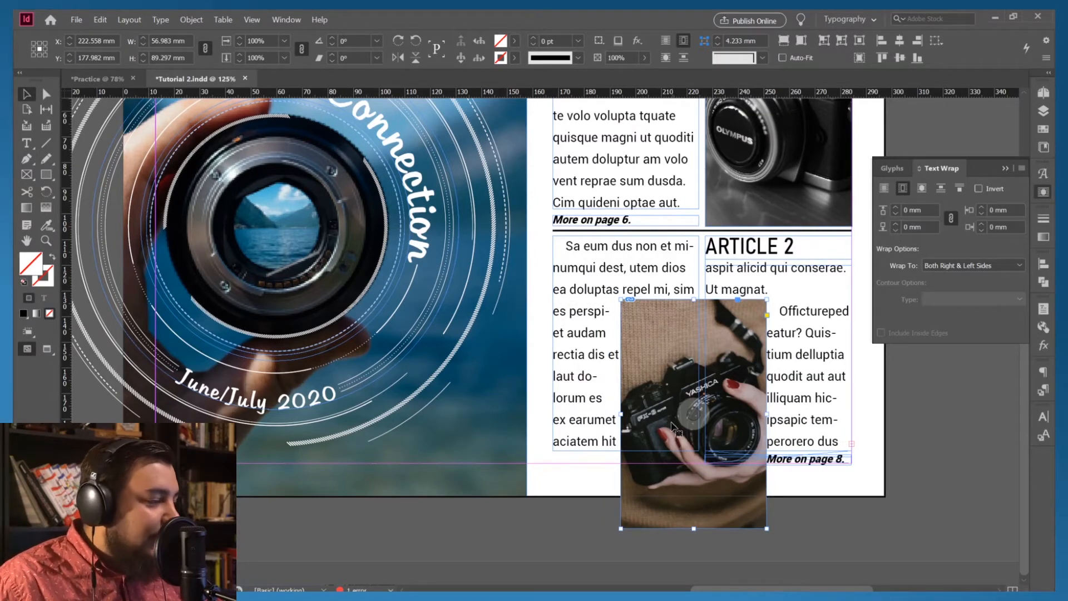
Step: Preview the page without guides and set the image frame's text wrap offset to 1 mm on all sides
{"action": "left_click", "coordinate": [915, 456]}
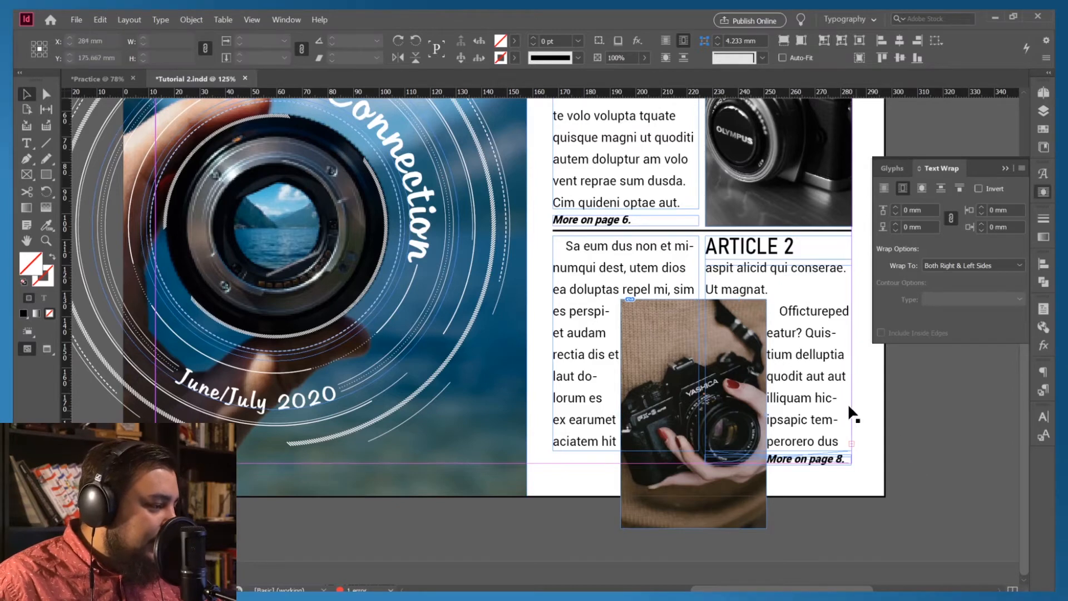
{"action": "key", "text": "w"}
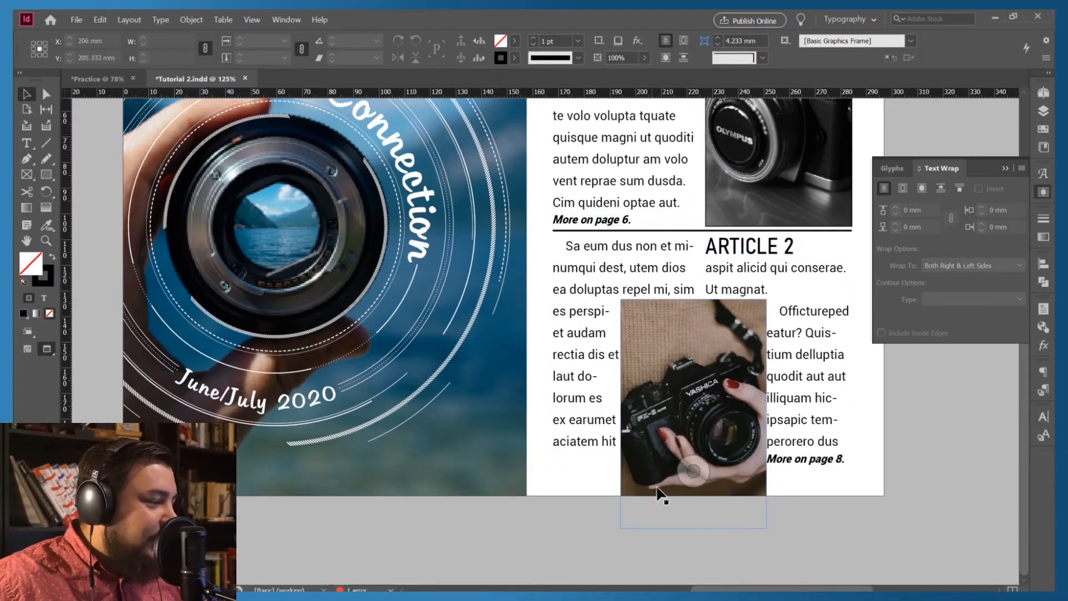
{"action": "left_click", "coordinate": [642, 496]}
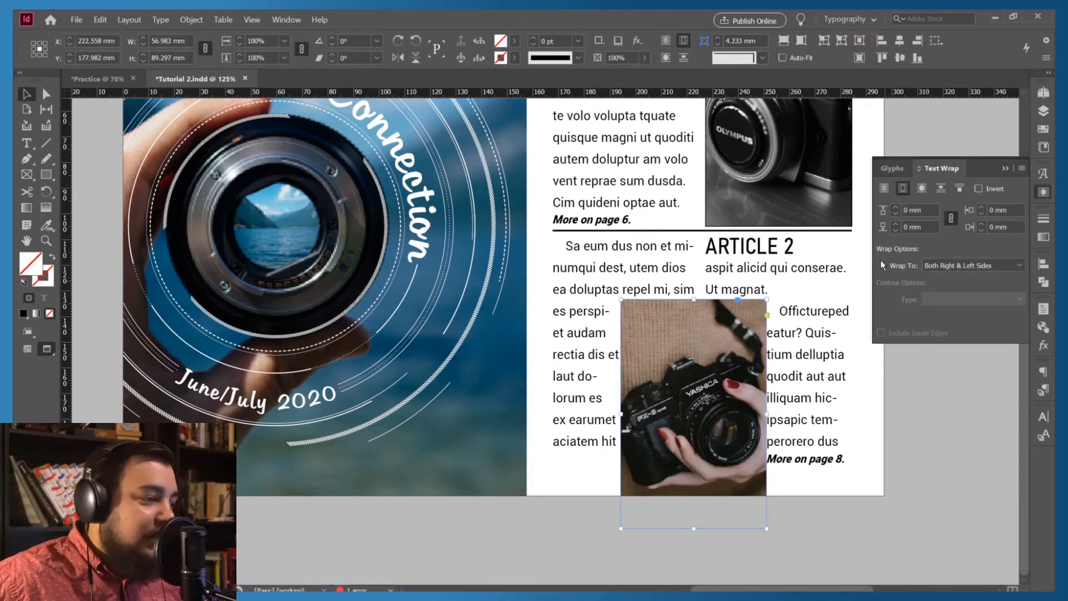
{"action": "left_click", "coordinate": [897, 207]}
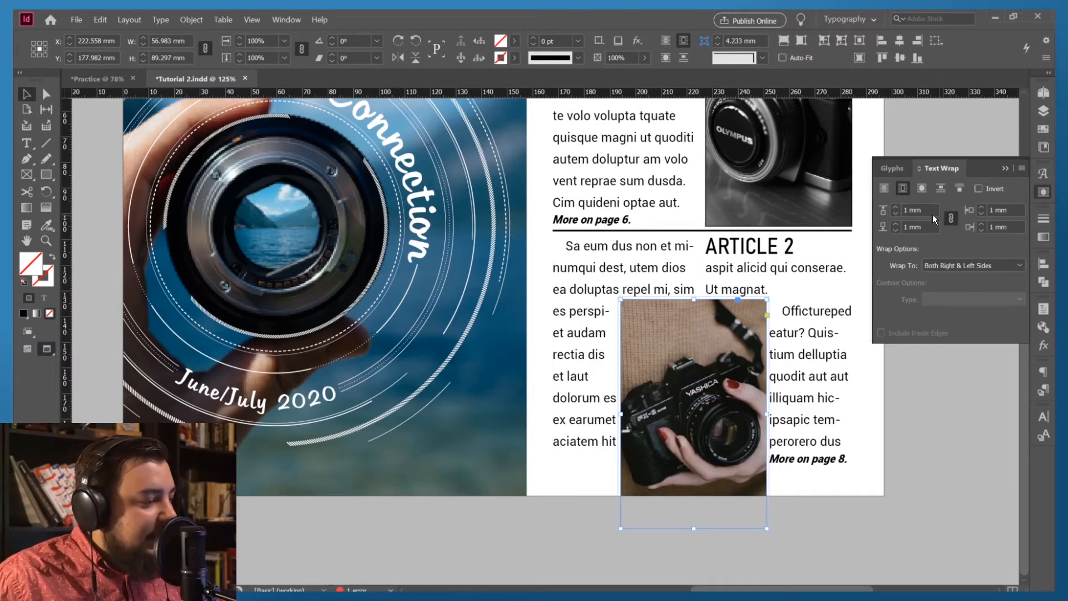
Step: Try a larger top wrap offset with the sides unlinked, restore it to 1 mm, and link all four offsets again
{"action": "left_click", "coordinate": [895, 207]}
{"action": "left_click", "coordinate": [895, 207]}
{"action": "left_click", "coordinate": [895, 207]}
{"action": "left_click", "coordinate": [896, 207]}
{"action": "left_click", "coordinate": [895, 207]}
{"action": "left_click", "coordinate": [896, 207]}
{"action": "left_click", "coordinate": [895, 208]}
{"action": "left_click", "coordinate": [894, 212]}
{"action": "left_click", "coordinate": [895, 212]}
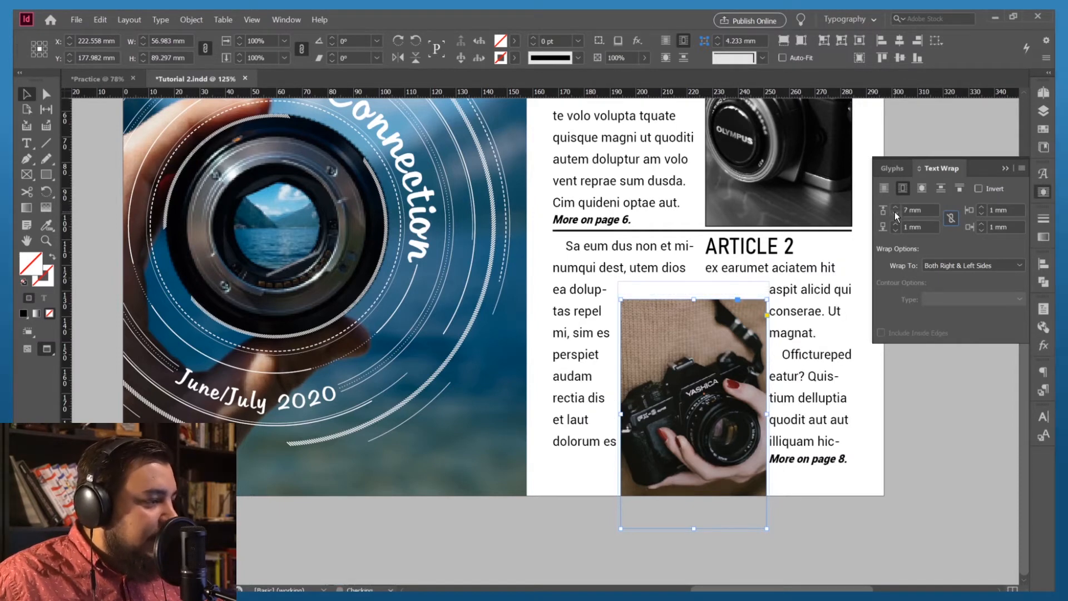
{"action": "left_click", "coordinate": [895, 211]}
{"action": "left_click", "coordinate": [895, 211]}
{"action": "left_click", "coordinate": [894, 212]}
{"action": "left_click", "coordinate": [895, 211]}
{"action": "left_click", "coordinate": [895, 211]}
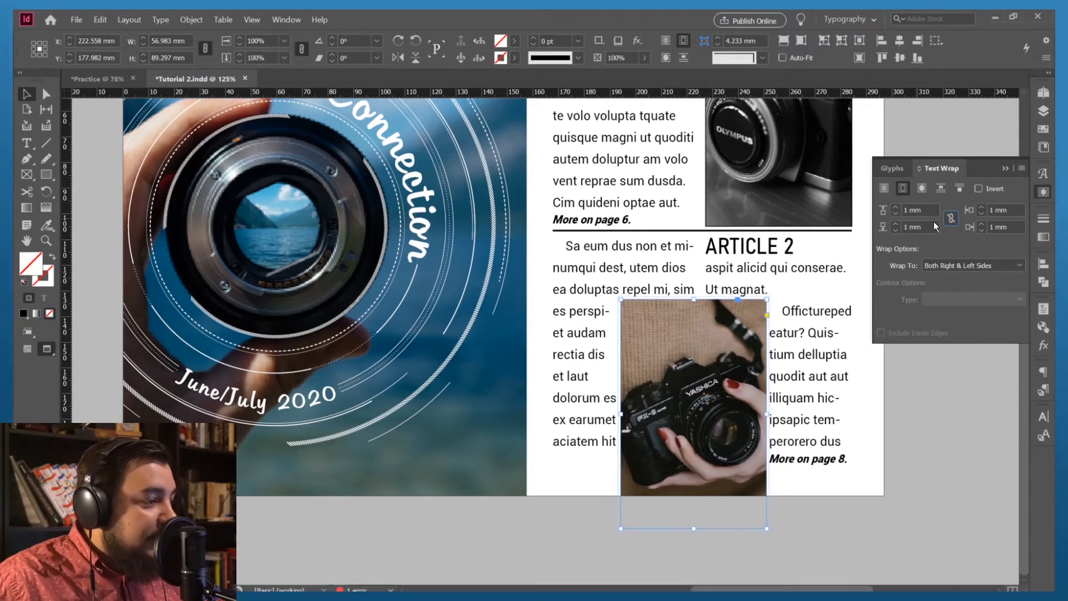
{"action": "left_click", "coordinate": [952, 218]}
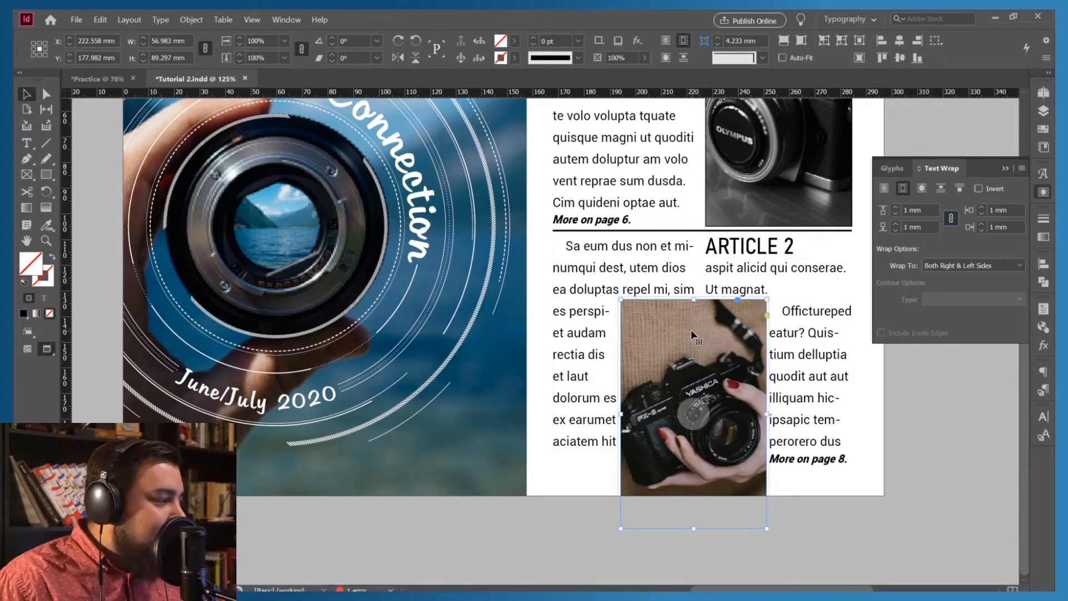
Step: Move the image frame back into the column beside Article 2, at about X 196.2 mm, Y 153.9 mm, and deselect it
{"action": "left_click_drag", "start_coordinate": [692, 327], "coordinate": [624, 277]}
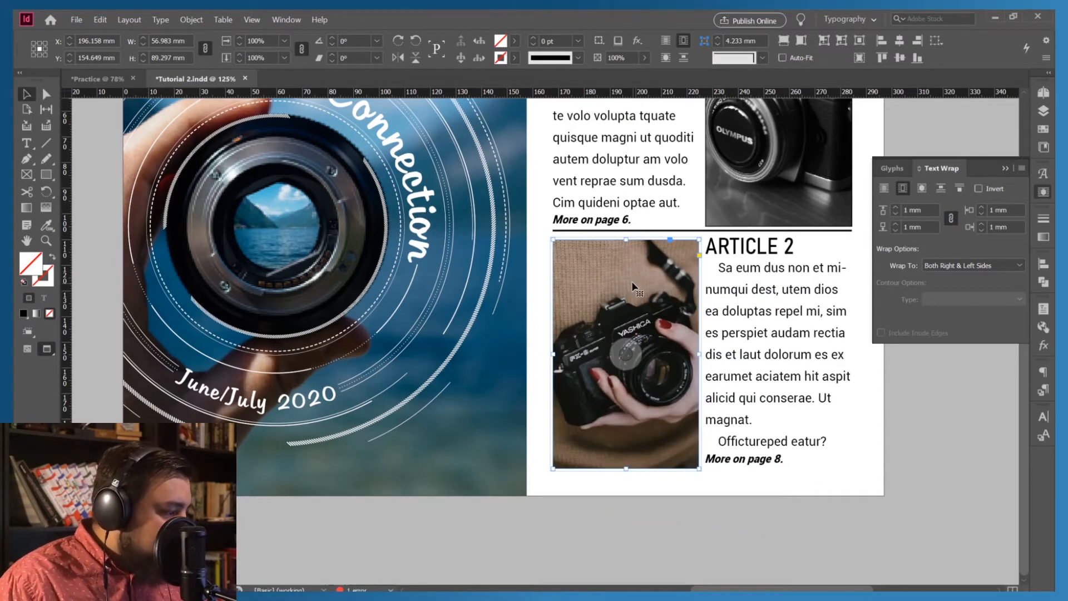
{"action": "key", "text": "Up"}
{"action": "key", "text": "Up"}
{"action": "key", "text": "Up"}
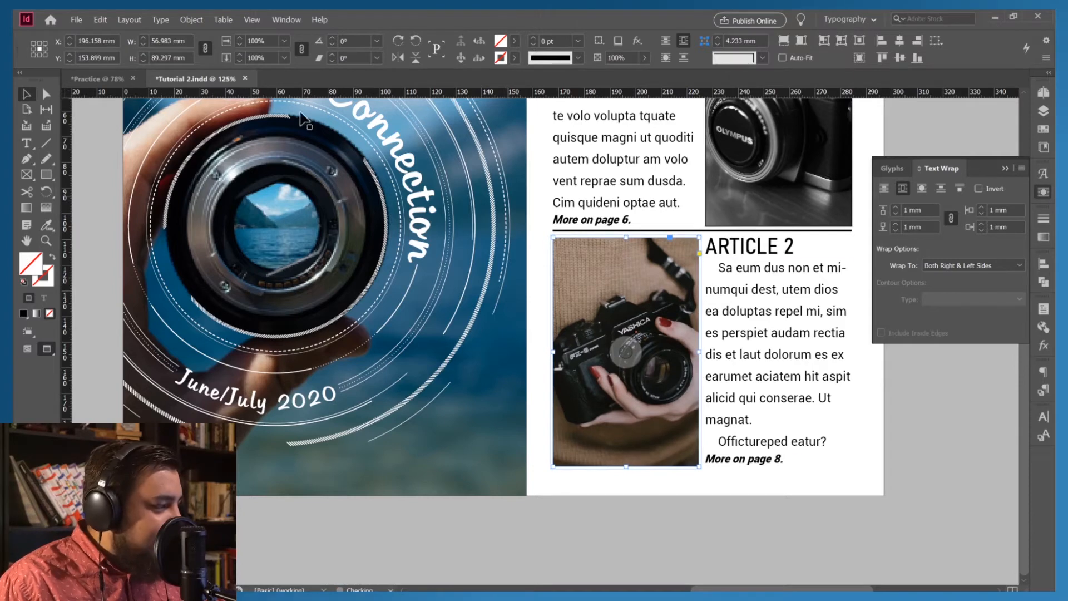
{"action": "left_click", "coordinate": [708, 475]}
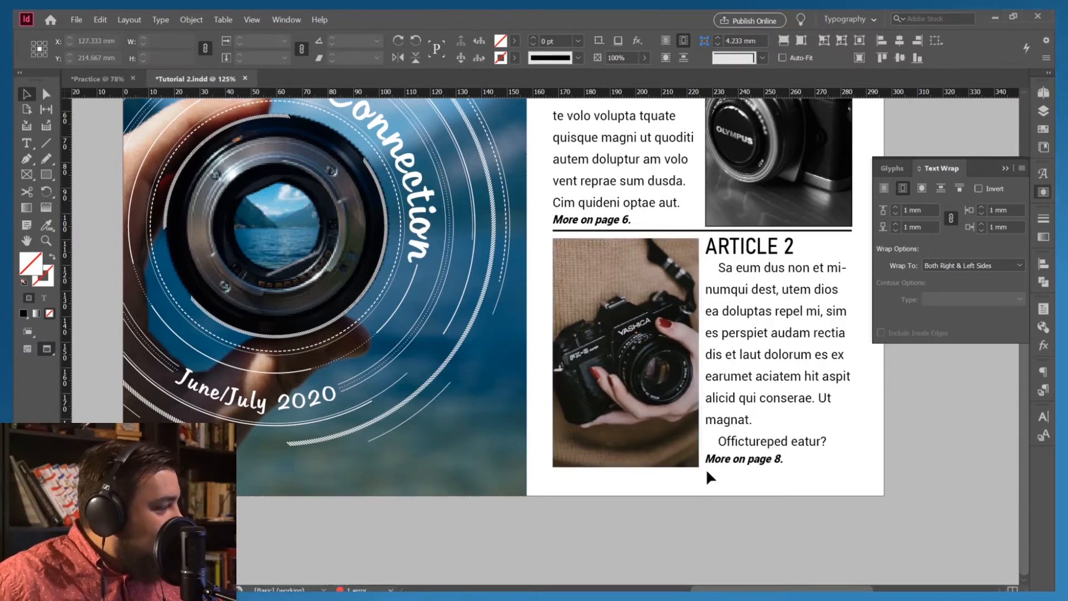
Step: Delete all text after "Offictureped eatur?" from the Article 2 body story in the Story Editor to clear the overset text
{"action": "left_click", "coordinate": [756, 301]}
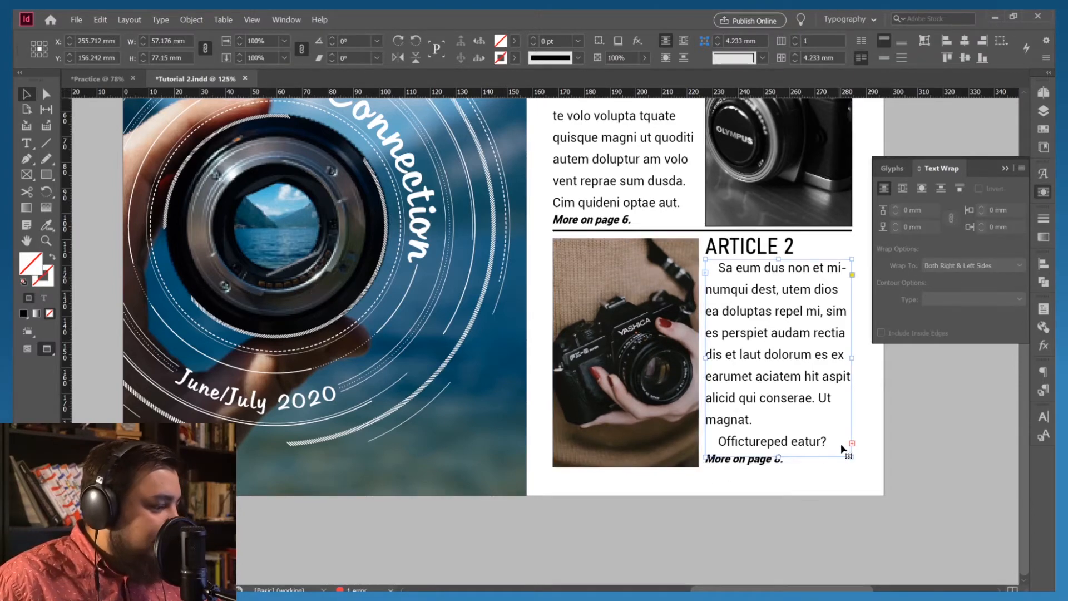
{"action": "right_click", "coordinate": [785, 398]}
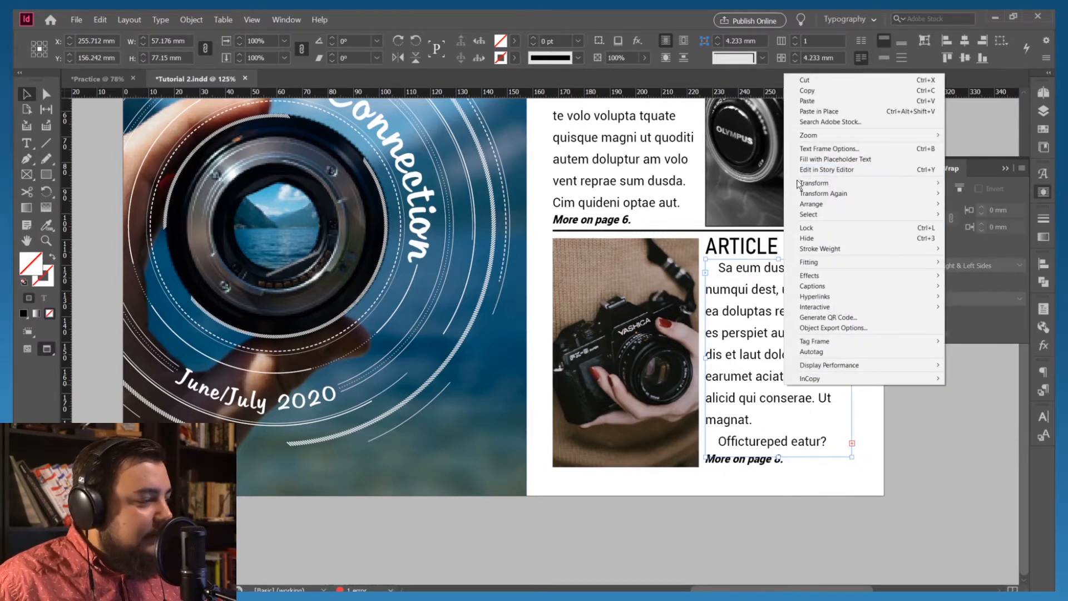
{"action": "left_click", "coordinate": [829, 169]}
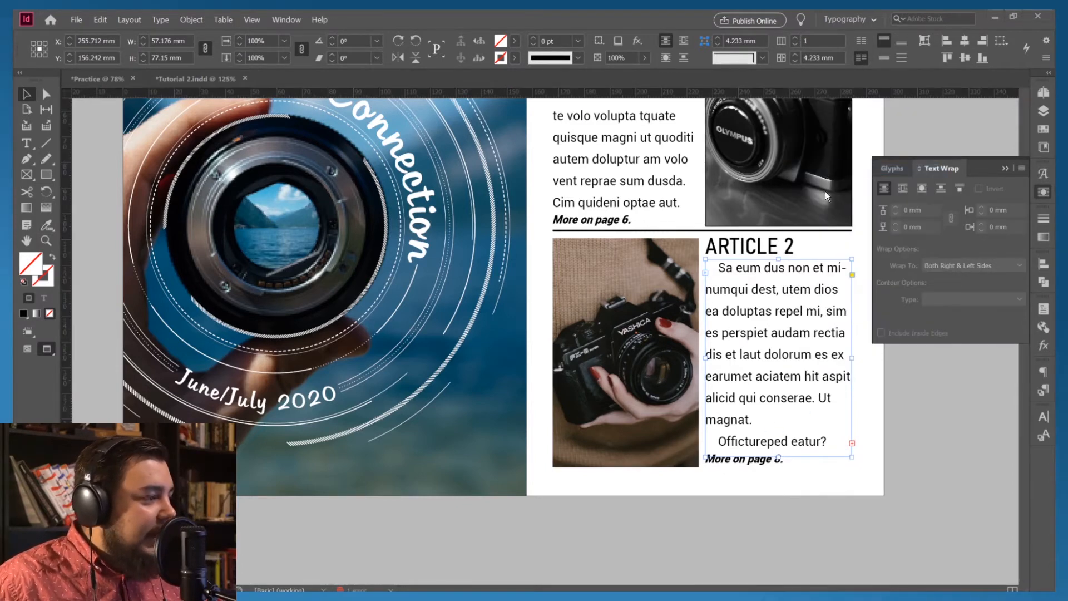
{"action": "left_click_drag", "start_coordinate": [307, 197], "coordinate": [256, 162]}
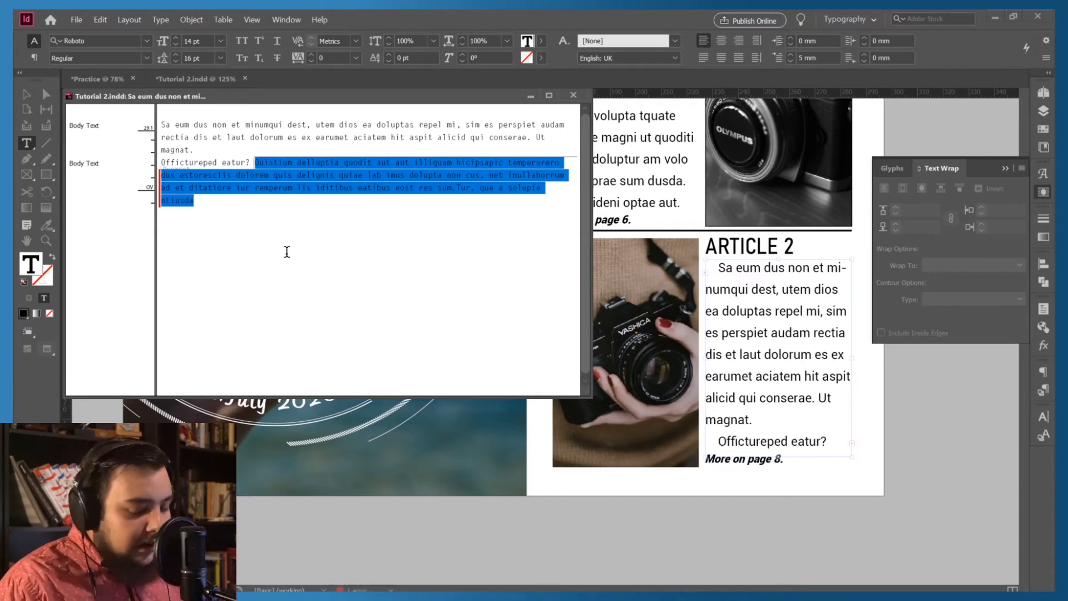
{"action": "key", "text": "BackSpace"}
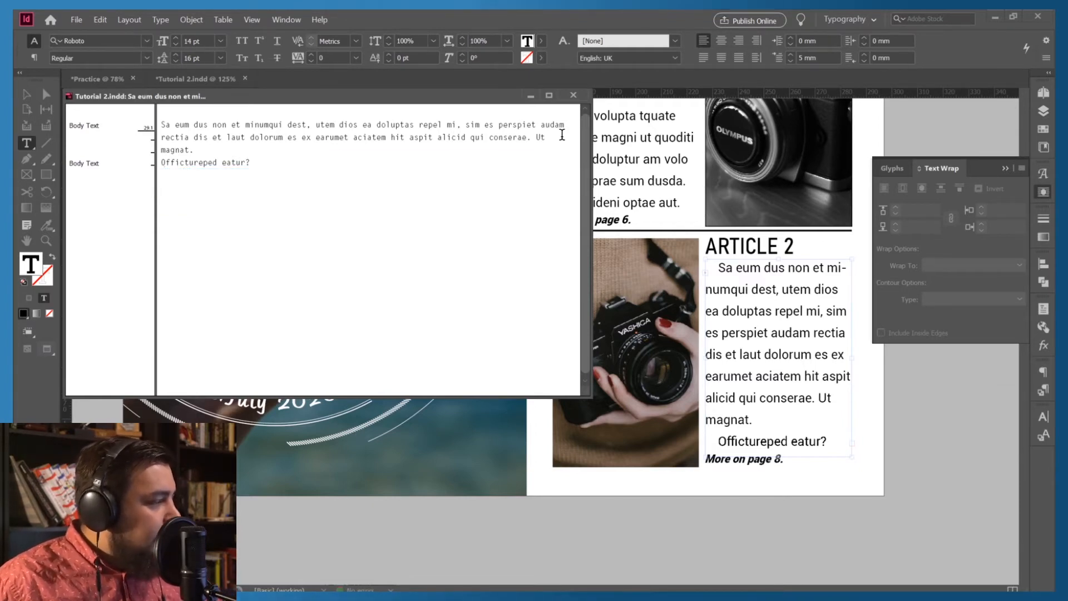
{"action": "left_click", "coordinate": [573, 95]}
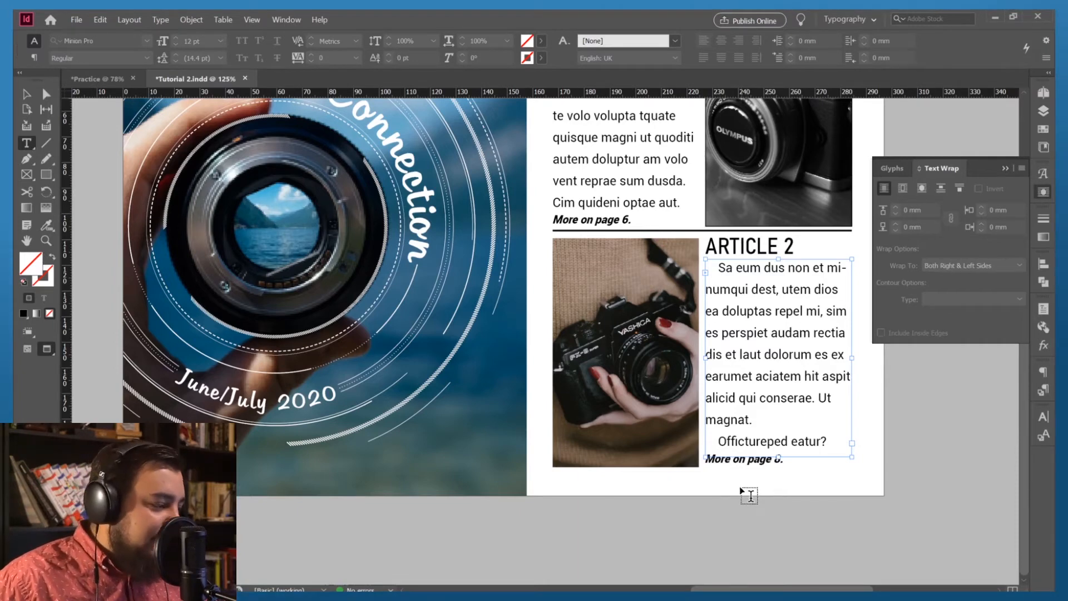
{"action": "left_click", "coordinate": [26, 95]}
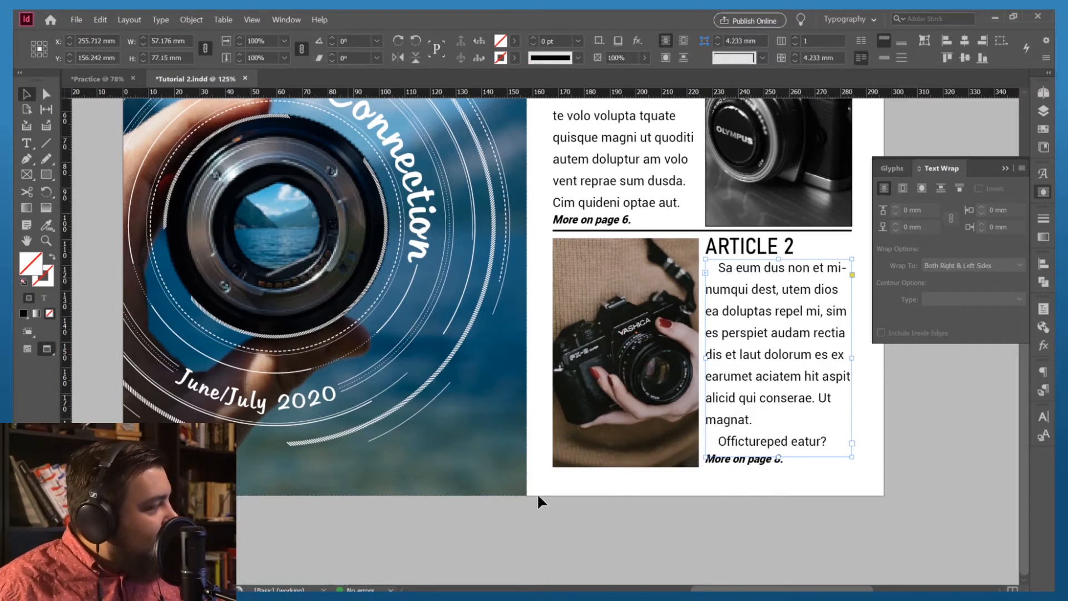
{"action": "left_click", "coordinate": [645, 507]}
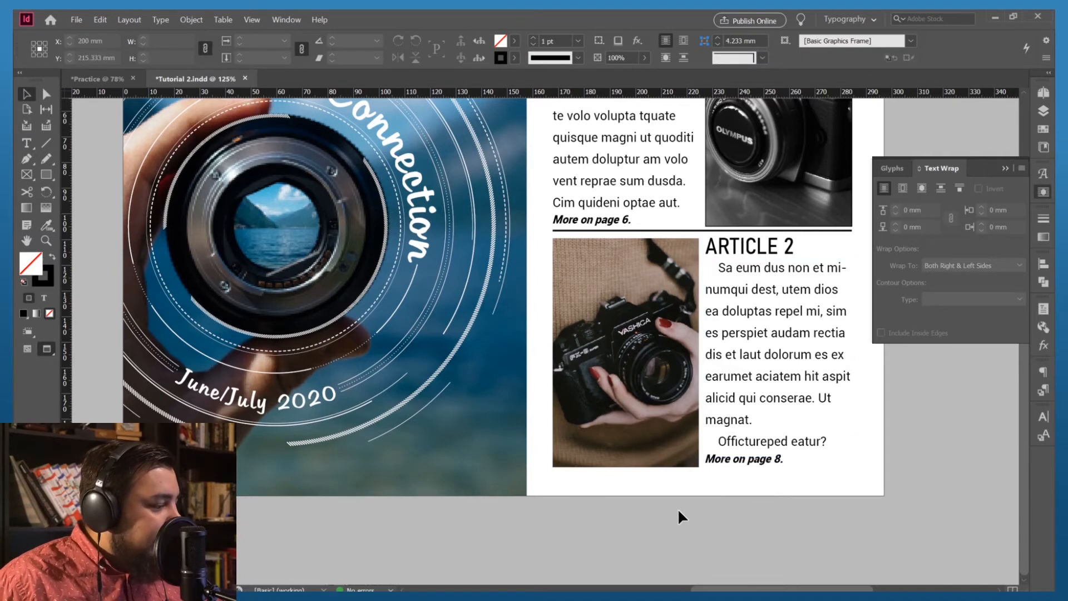
{"action": "left_click", "coordinate": [658, 373]}
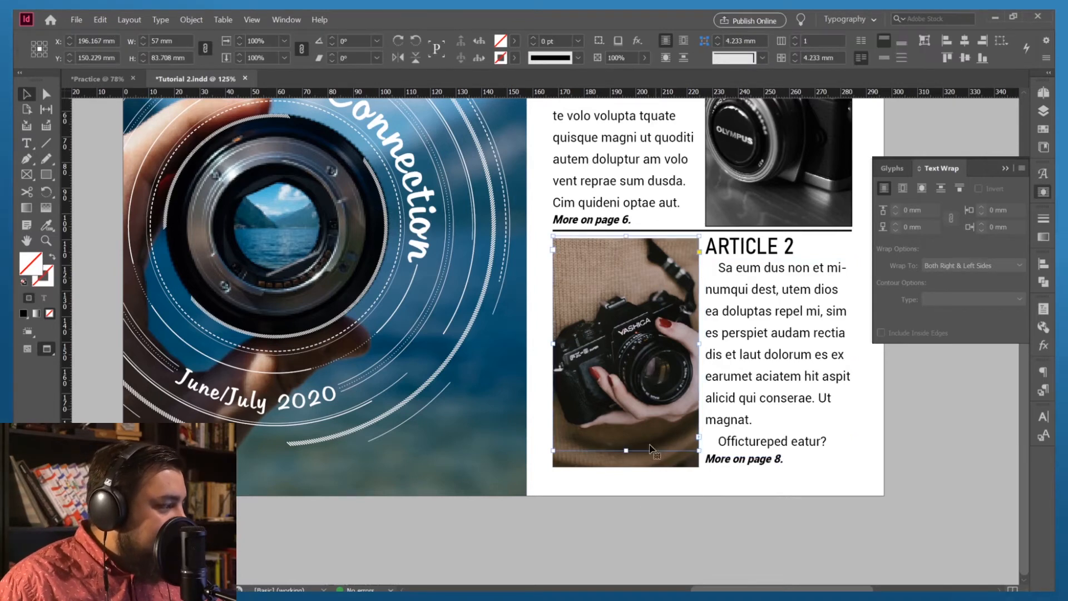
{"action": "left_click", "coordinate": [671, 493]}
{"action": "left_click", "coordinate": [663, 463]}
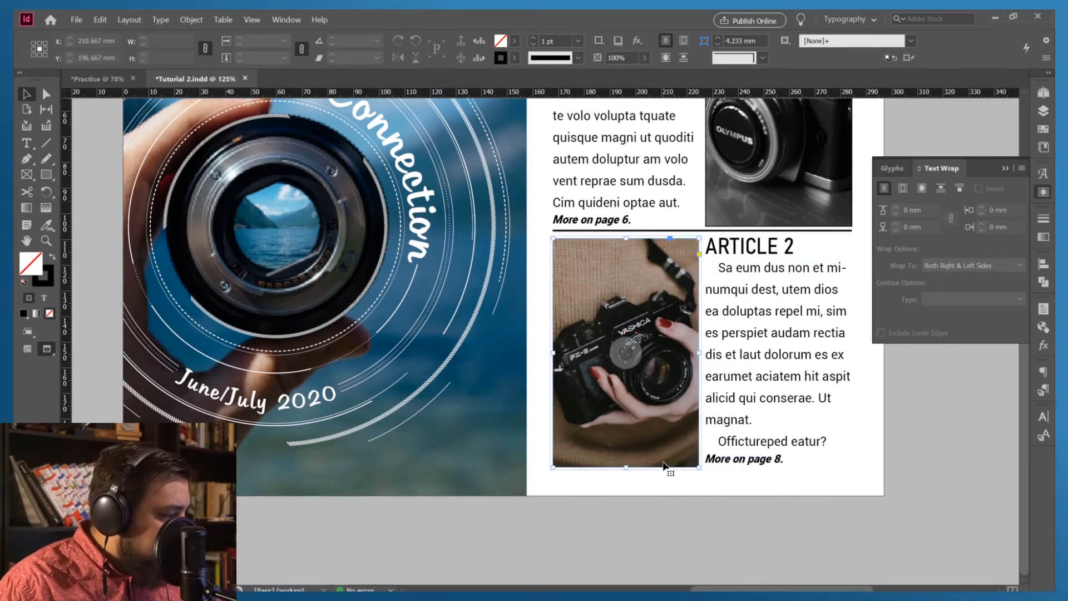
{"action": "key", "text": "Up"}
{"action": "left_click", "coordinate": [665, 488]}
{"action": "scroll", "coordinate": [680, 486], "scroll_direction": "up", "scroll_amount": 3}
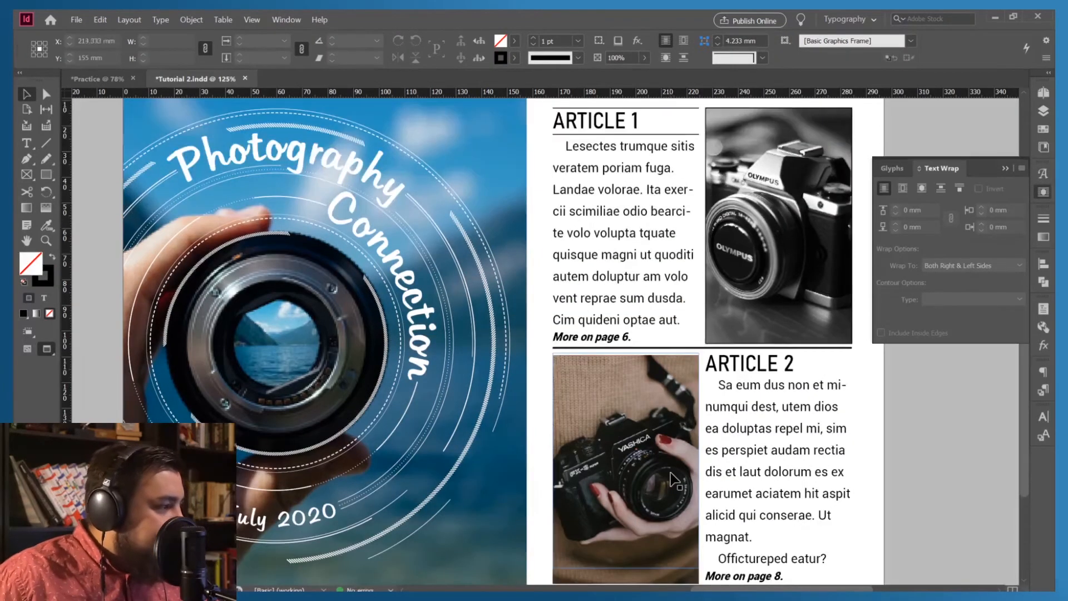
{"action": "scroll", "coordinate": [850, 382], "scroll_direction": "up", "scroll_amount": 1}
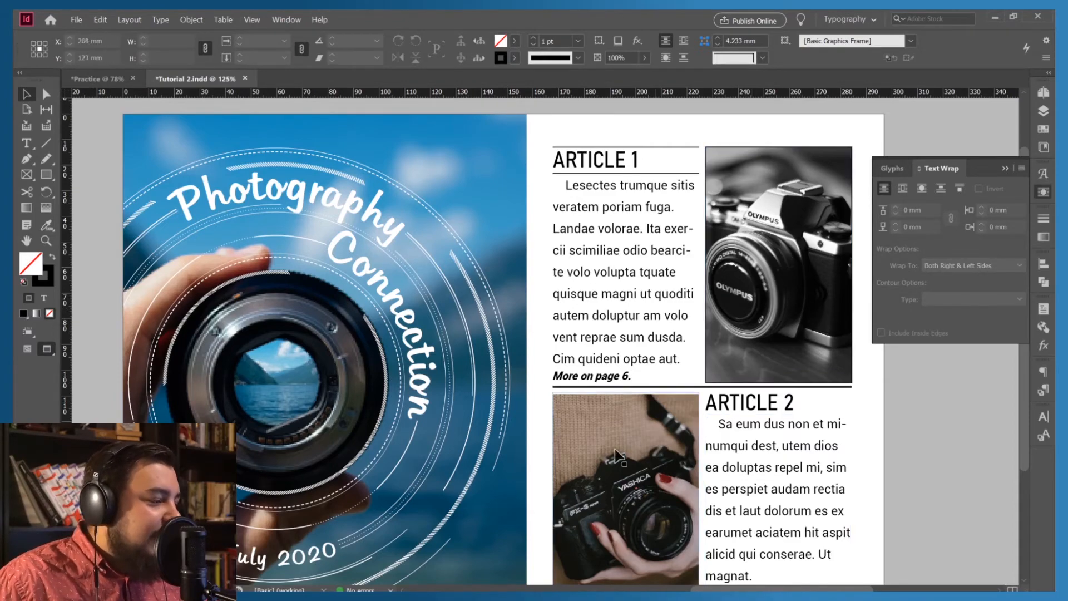
{"action": "scroll", "coordinate": [616, 460], "scroll_direction": "down", "scroll_amount": 3}
Step: Give the photo frame beside Article 2 a 1 pt stroke and deselect it
{"action": "left_click", "coordinate": [616, 495]}
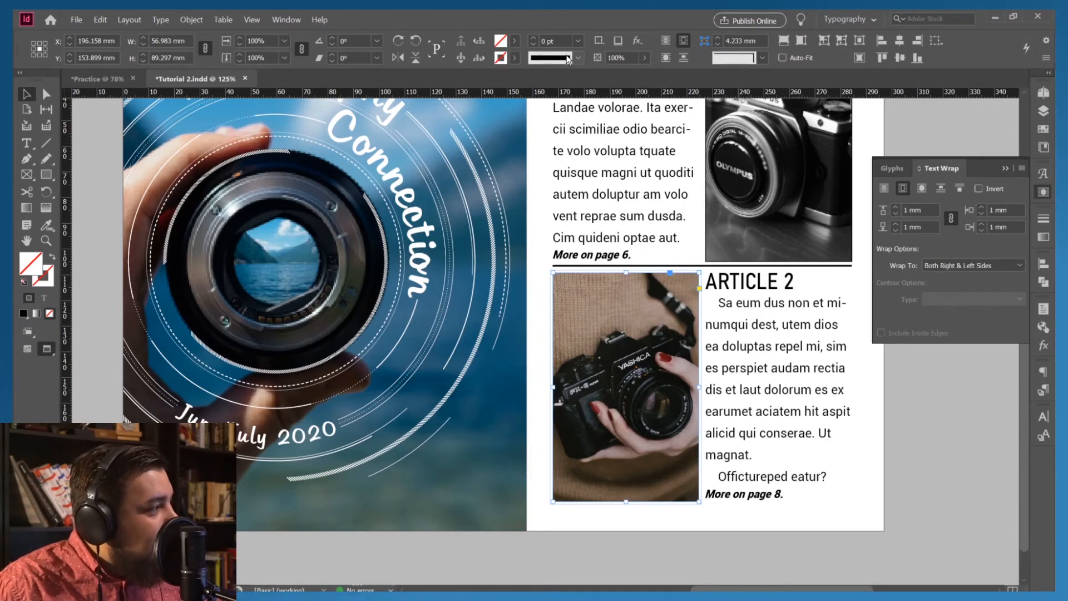
{"action": "left_click", "coordinate": [534, 38]}
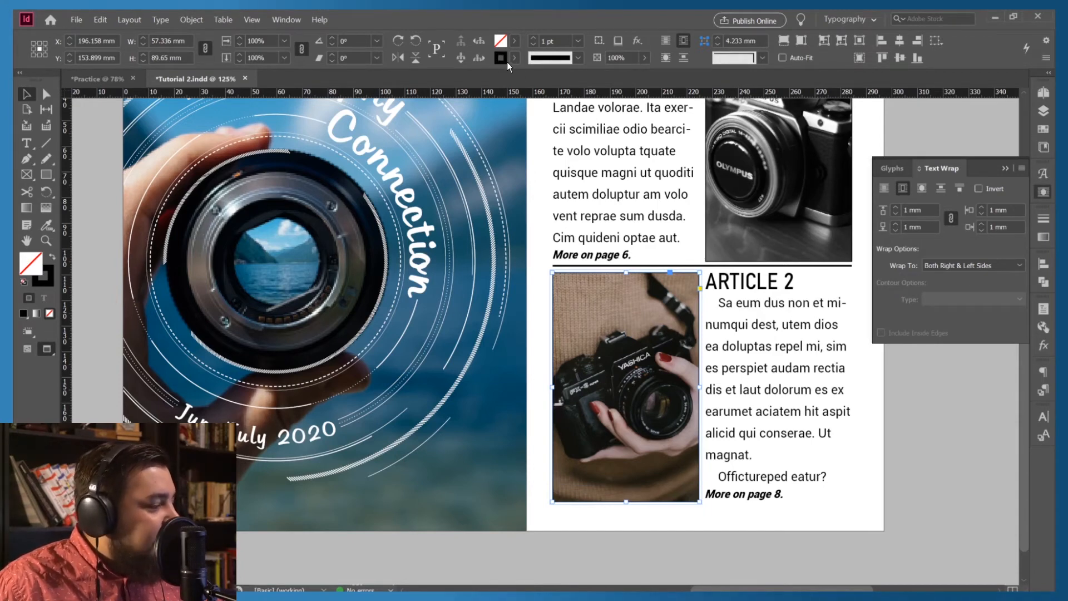
{"action": "left_click", "coordinate": [946, 417]}
Step: Try the C=0 M=100 Y=0 K=0 stroke colour on the Article 2 photo frame and return it to [Black]
{"action": "left_click", "coordinate": [664, 347]}
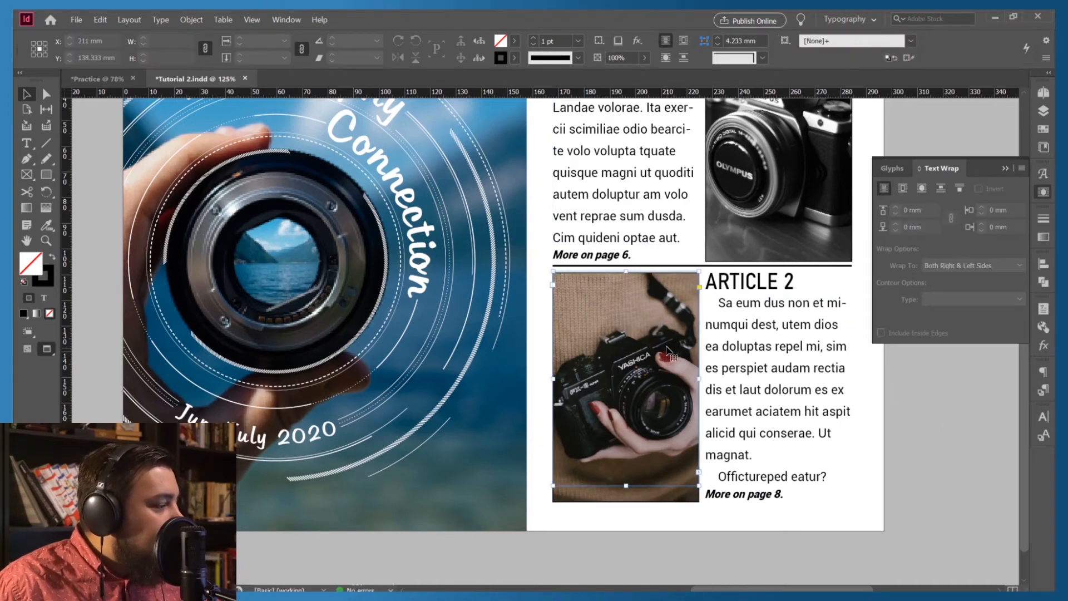
{"action": "left_click", "coordinate": [614, 500]}
{"action": "left_click", "coordinate": [513, 58]}
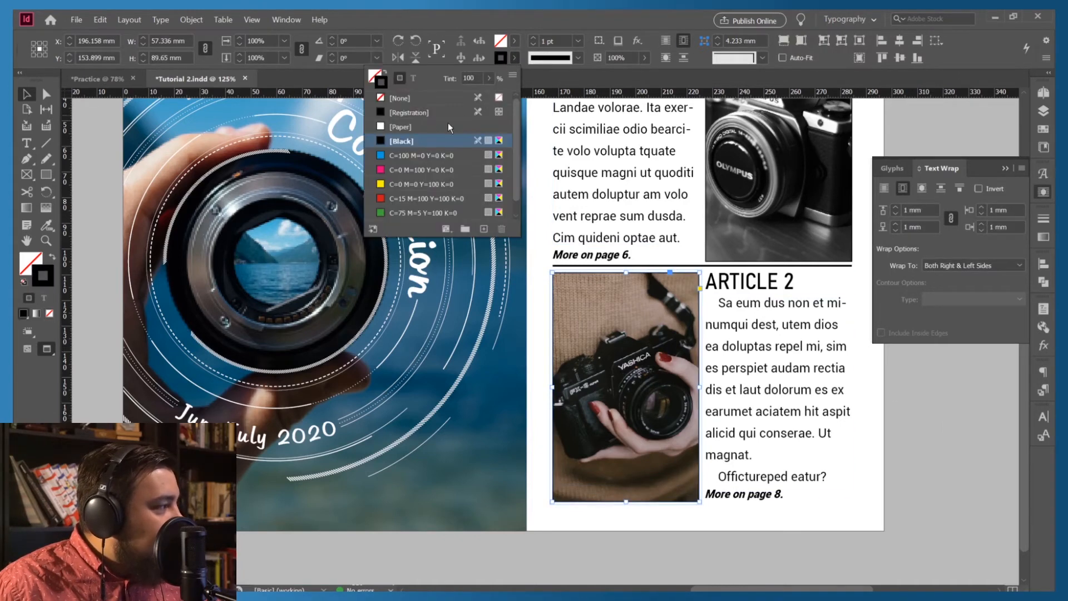
{"action": "left_click", "coordinate": [415, 169]}
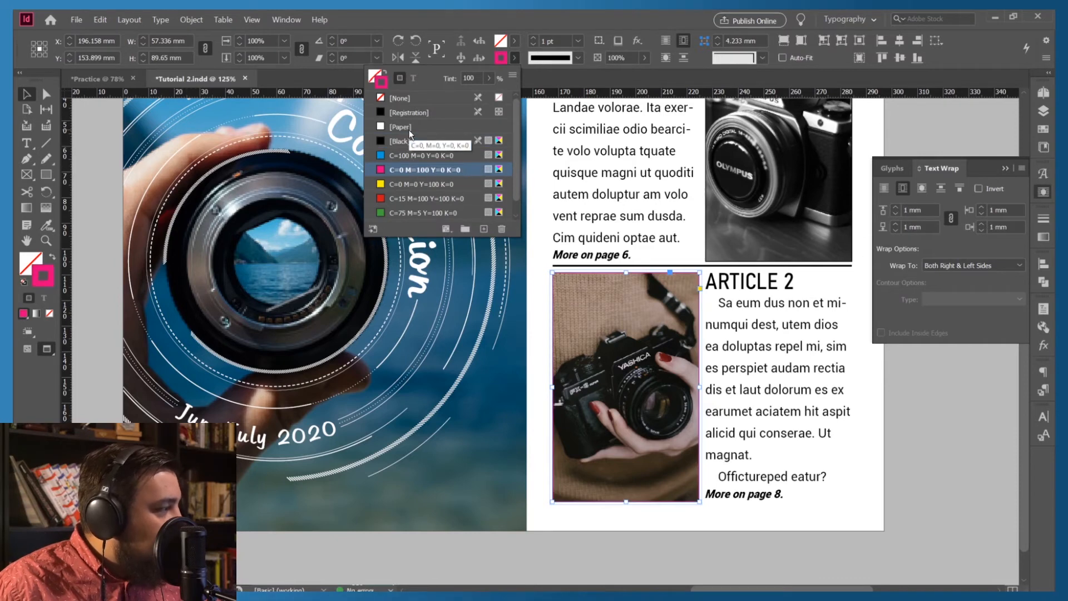
{"action": "left_click", "coordinate": [410, 140]}
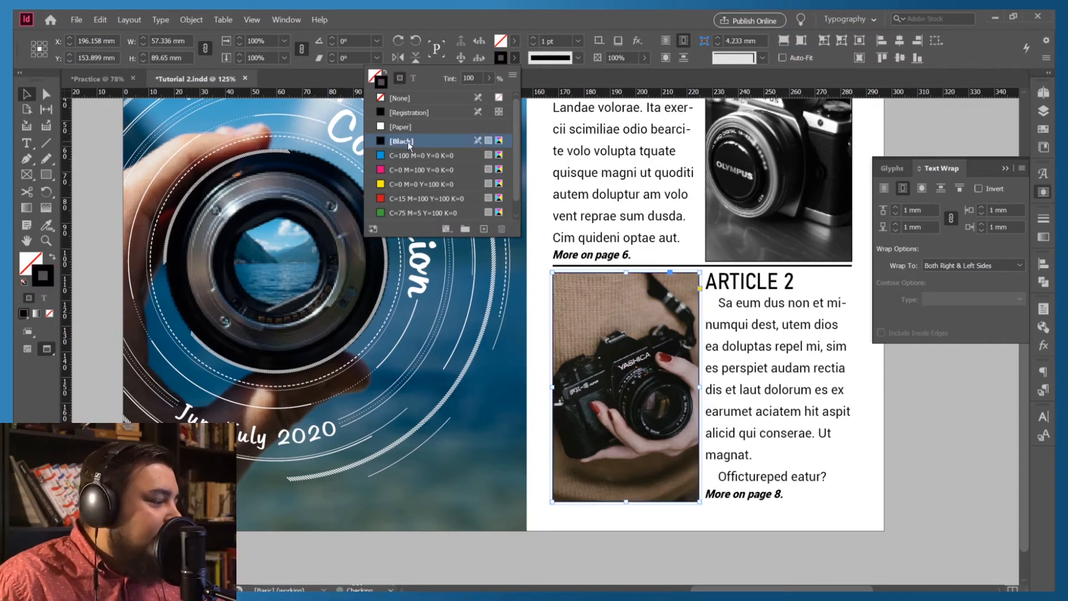
{"action": "left_click", "coordinate": [917, 363]}
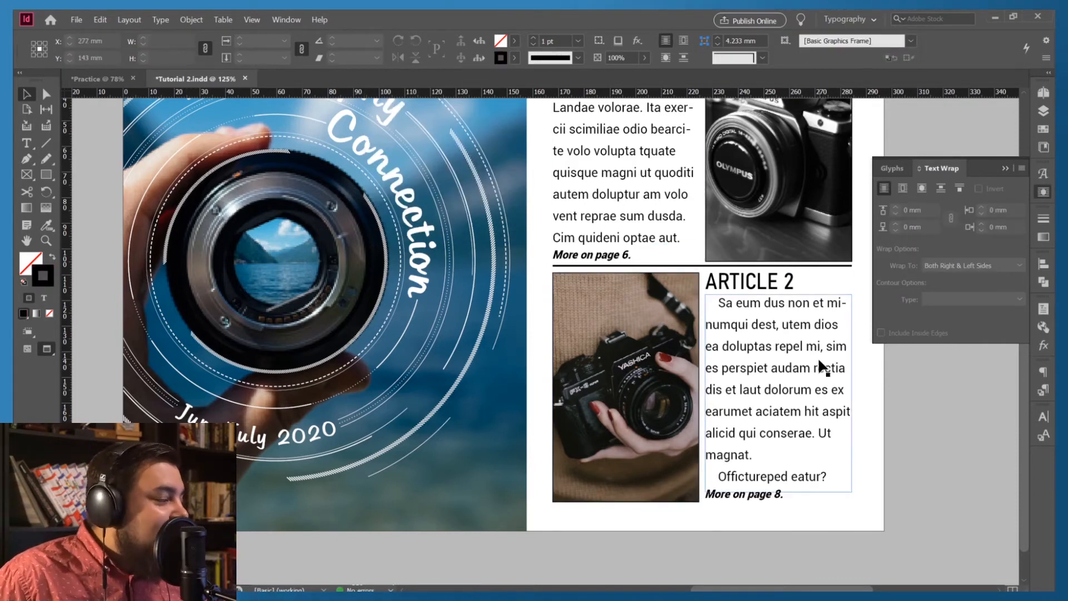
Step: Review the layout of the cover and both articles, including their photos, body text and page references
{"action": "scroll", "coordinate": [800, 389], "scroll_direction": "up", "scroll_amount": 2}
{"action": "scroll", "coordinate": [800, 388], "scroll_direction": "up", "scroll_amount": 4}
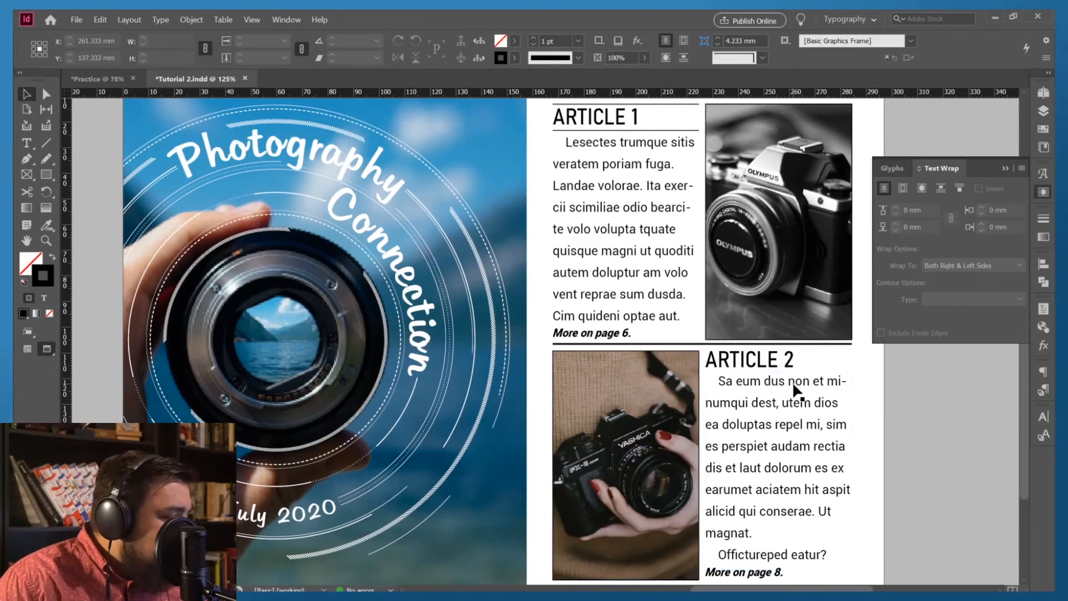
{"action": "scroll", "coordinate": [795, 384], "scroll_direction": "down", "scroll_amount": 2}
{"action": "scroll", "coordinate": [795, 387], "scroll_direction": "up", "scroll_amount": 4}
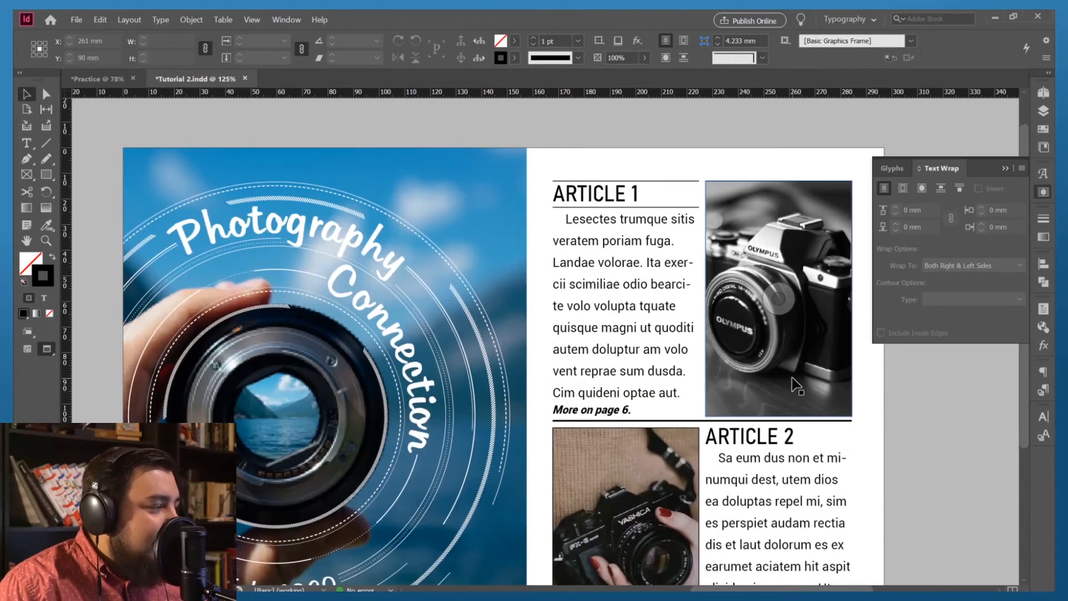
{"action": "scroll", "coordinate": [797, 384], "scroll_direction": "down", "scroll_amount": 4}
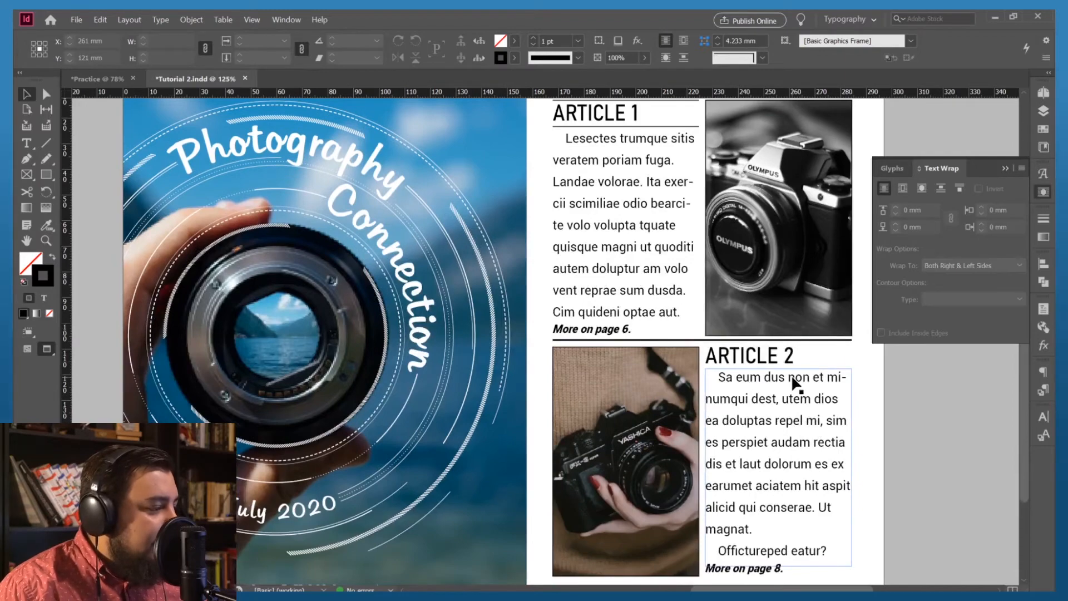
{"action": "scroll", "coordinate": [794, 383], "scroll_direction": "down", "scroll_amount": 1}
{"action": "scroll", "coordinate": [795, 383], "scroll_direction": "up", "scroll_amount": 3}
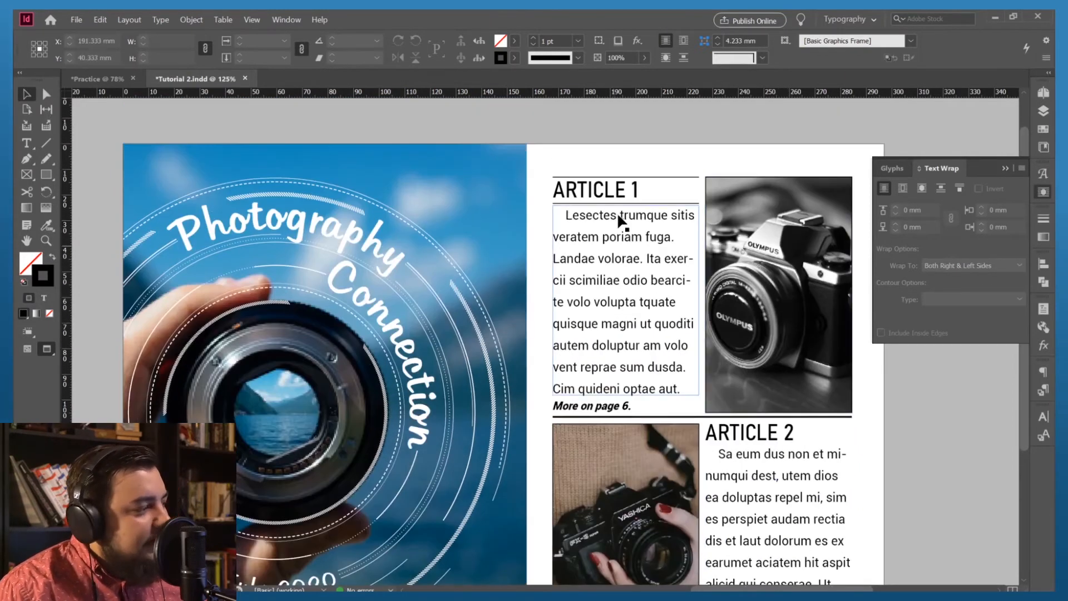
{"action": "scroll", "coordinate": [633, 325], "scroll_direction": "down", "scroll_amount": 2}
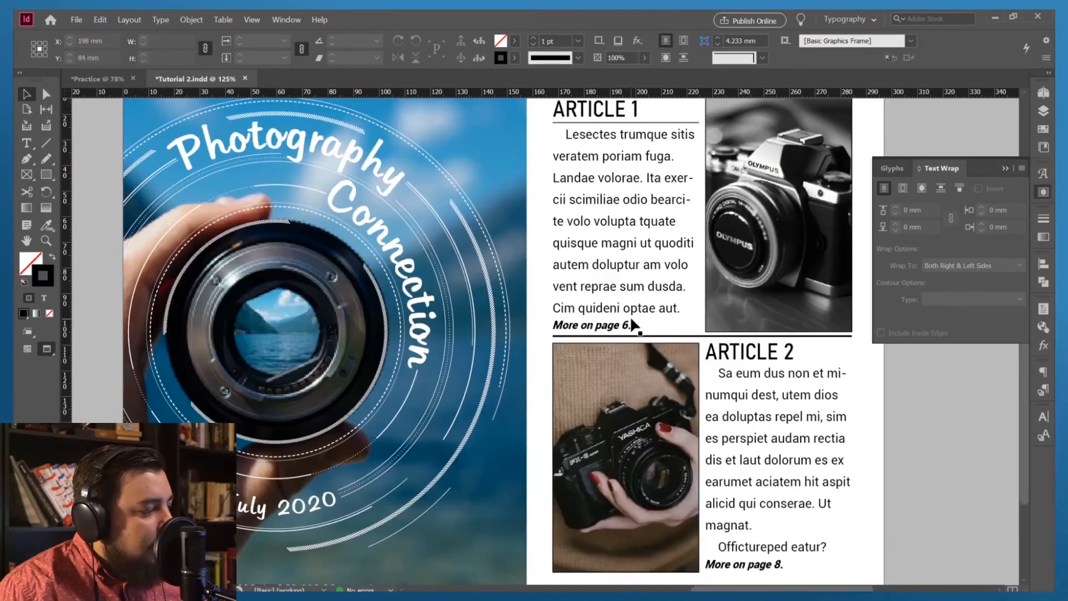
{"action": "scroll", "coordinate": [607, 384], "scroll_direction": "up", "scroll_amount": 2}
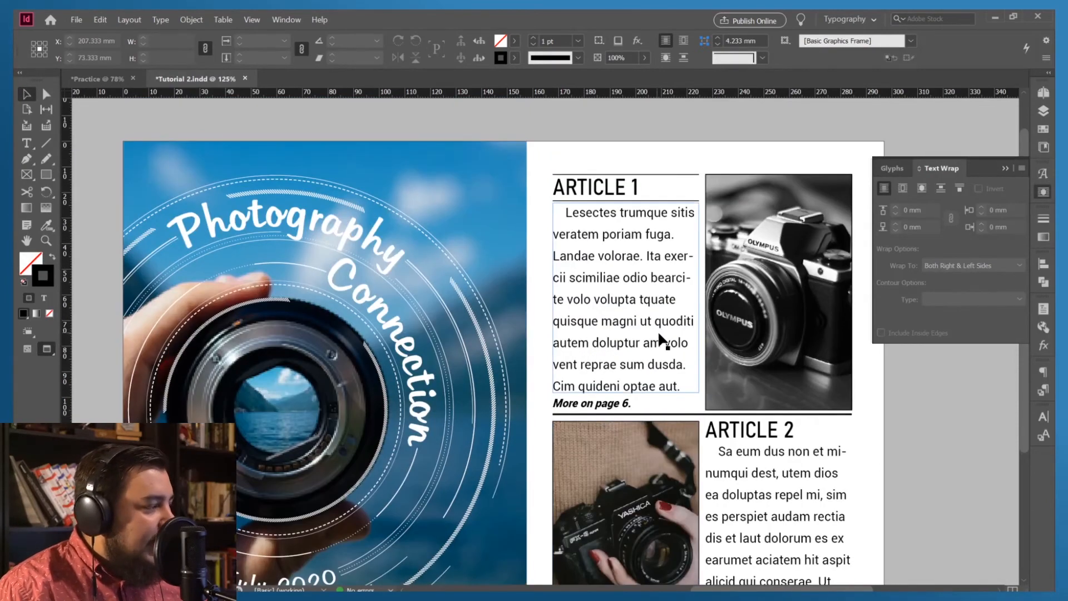
{"action": "scroll", "coordinate": [660, 334], "scroll_direction": "down", "scroll_amount": 1}
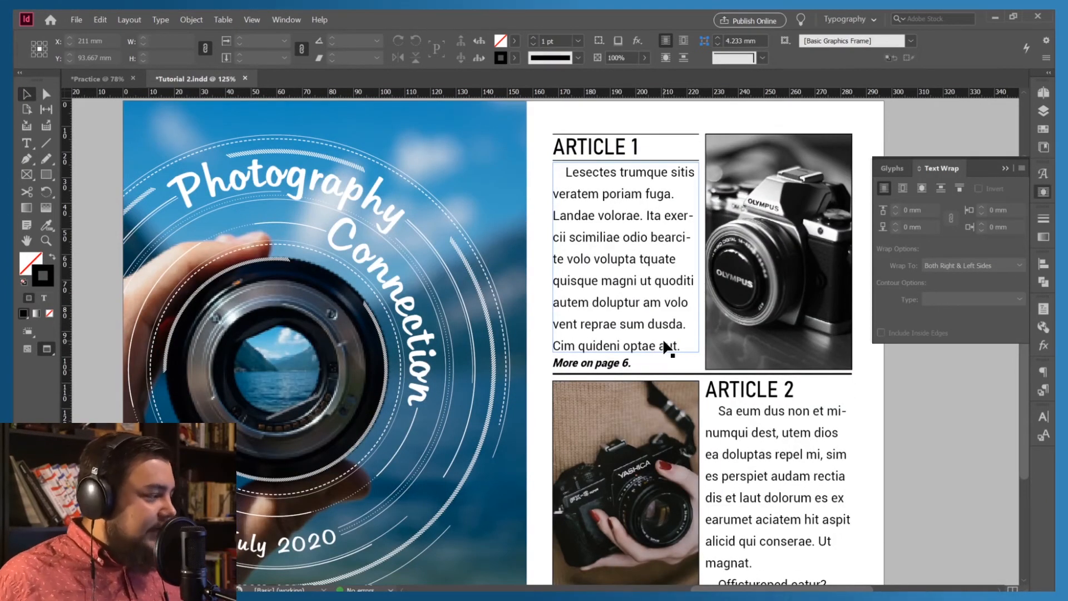
Step: Expand the Cover group within Layer 1 and look through its paths, circles and lens image
{"action": "left_click", "coordinate": [1044, 110]}
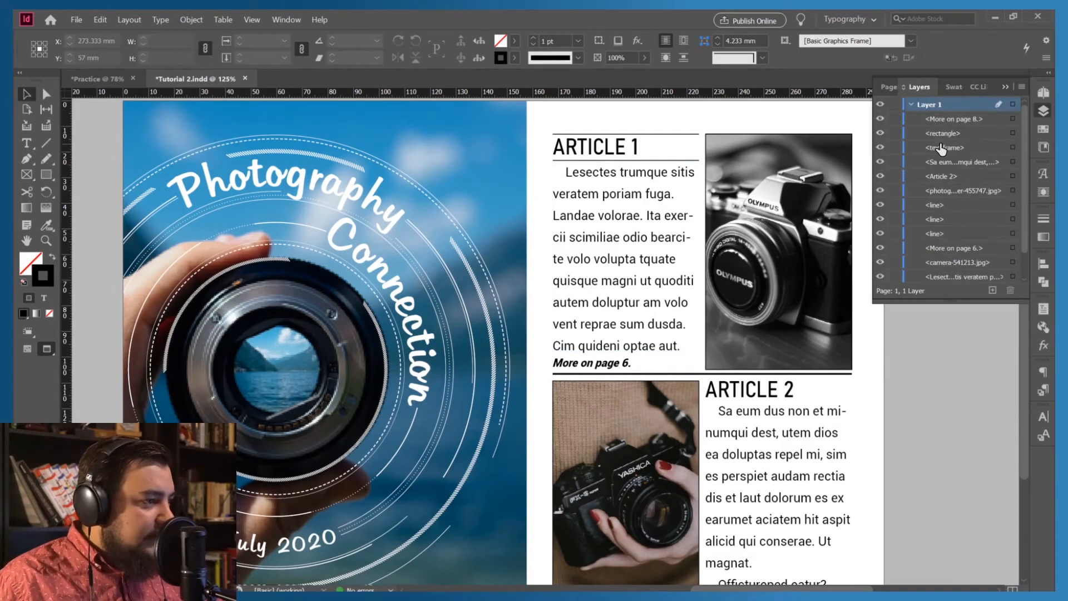
{"action": "scroll", "coordinate": [941, 149], "scroll_direction": "down", "scroll_amount": 1}
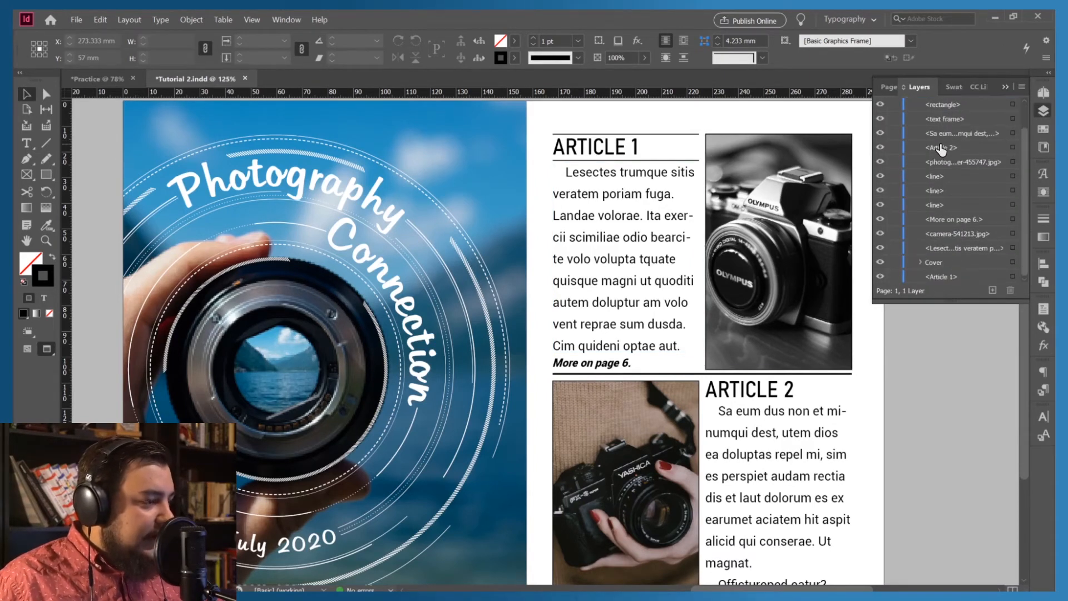
{"action": "left_click", "coordinate": [921, 261]}
{"action": "scroll", "coordinate": [926, 232], "scroll_direction": "down", "scroll_amount": 5}
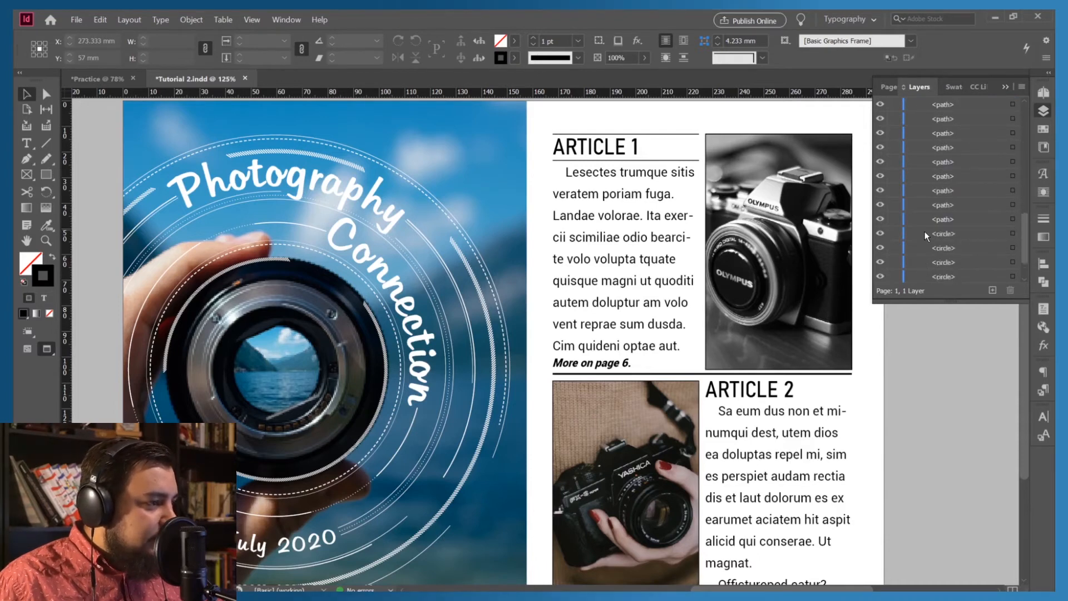
{"action": "scroll", "coordinate": [925, 232], "scroll_direction": "down", "scroll_amount": 2}
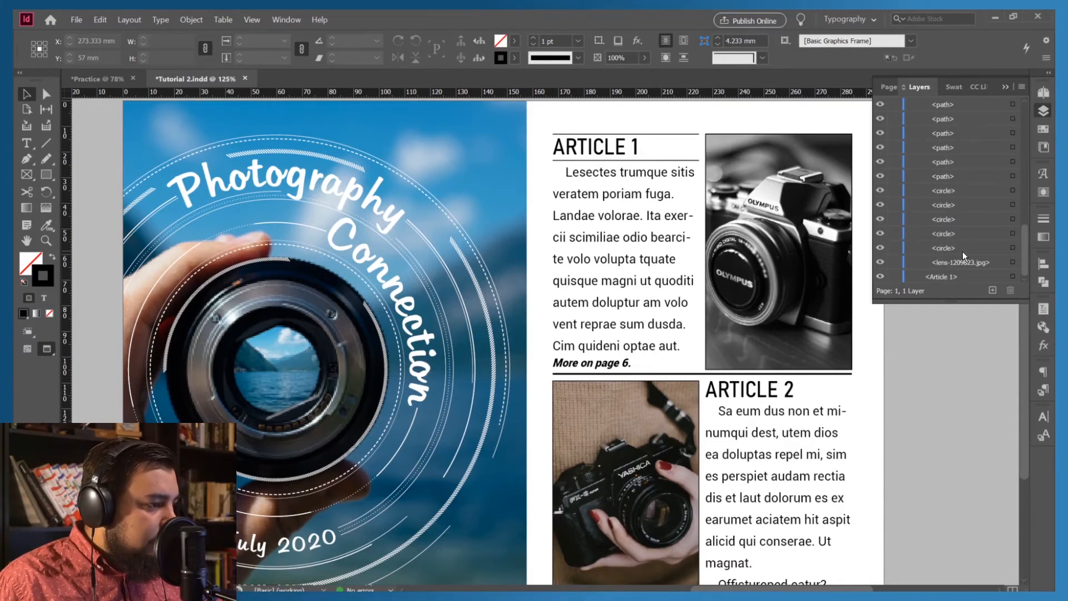
{"action": "scroll", "coordinate": [958, 250], "scroll_direction": "up", "scroll_amount": 5}
{"action": "scroll", "coordinate": [951, 244], "scroll_direction": "up", "scroll_amount": 3}
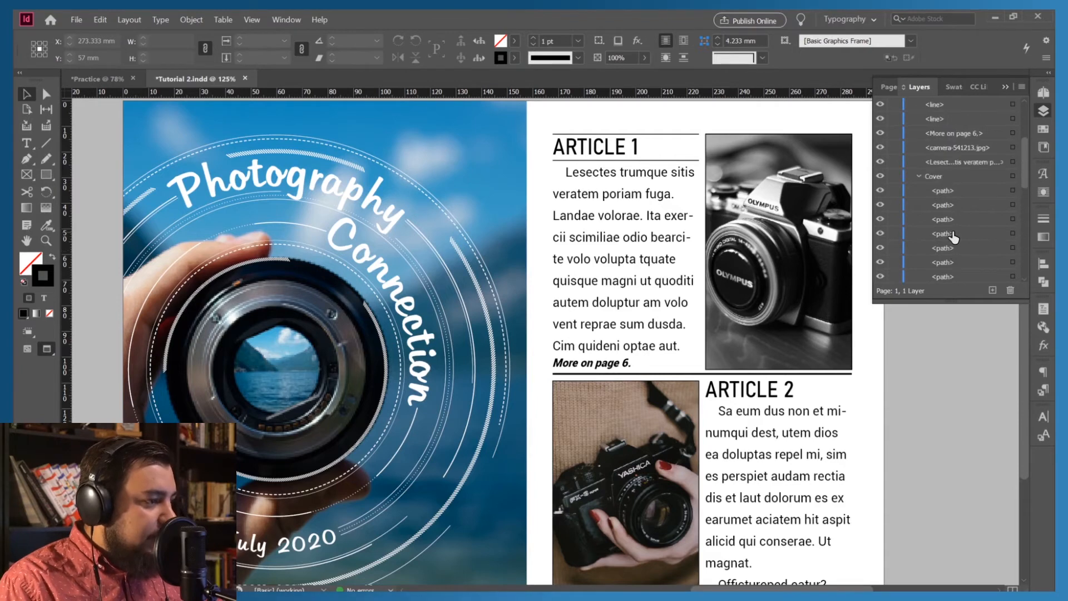
Step: Select all the paths and circles of the Cover group on the page, leaving out the lens image
{"action": "left_click", "coordinate": [966, 189], "text": "shift"}
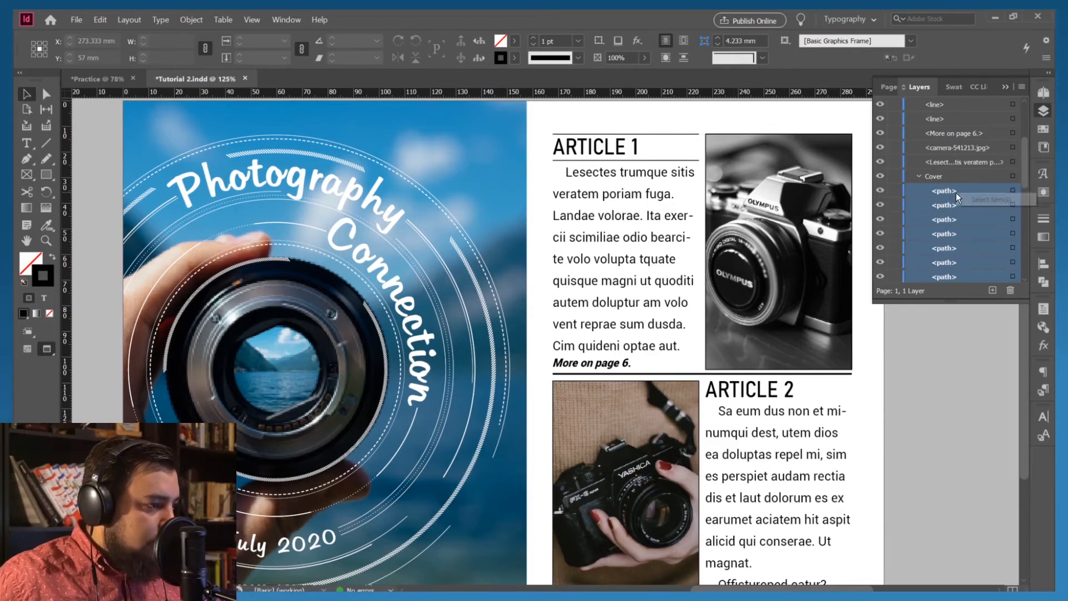
{"action": "left_click", "coordinate": [970, 195]}
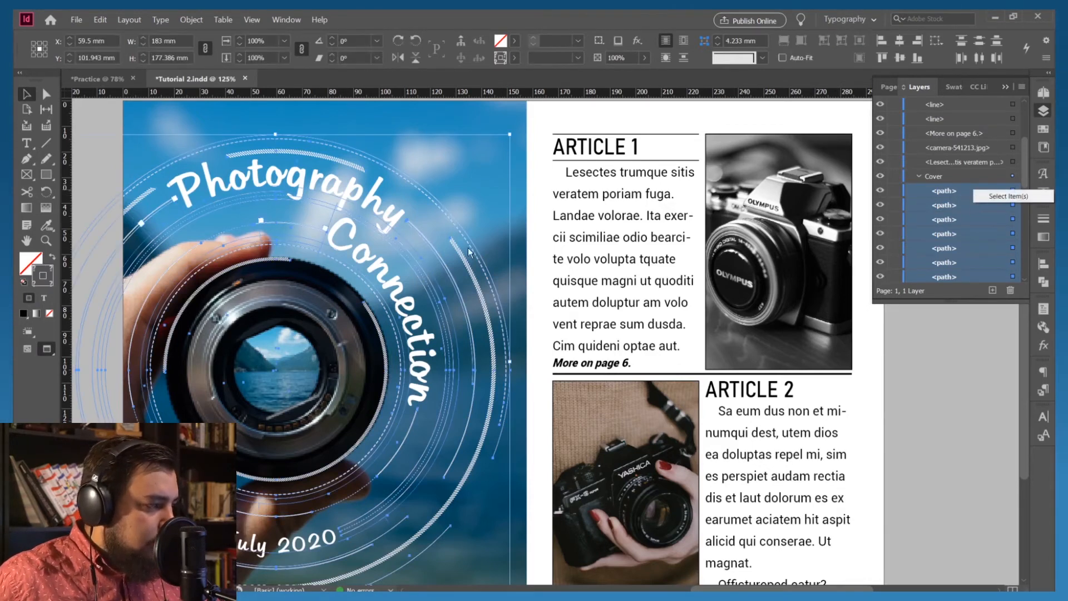
{"action": "right_click", "coordinate": [409, 267]}
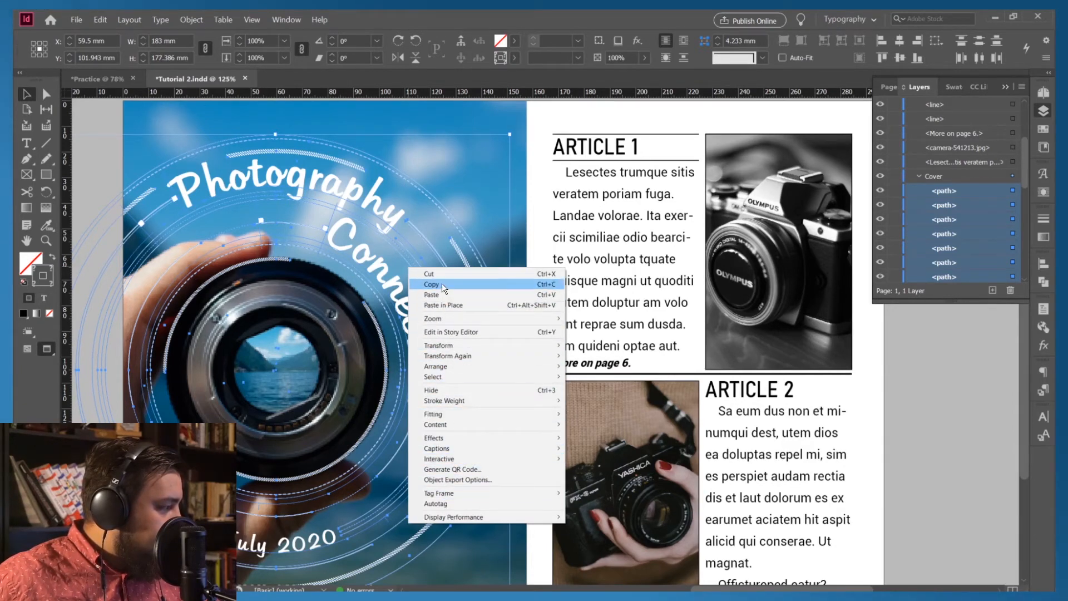
{"action": "left_click", "coordinate": [881, 193]}
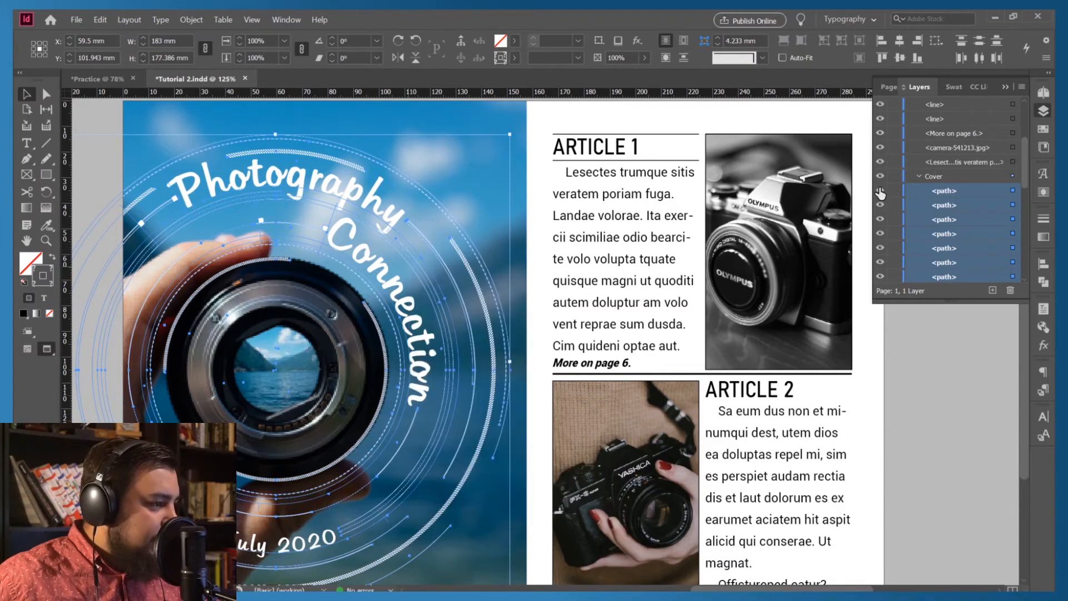
Step: Try hiding the Cover group's first five paths and the whole group, and make all of them visible again
{"action": "left_click_drag", "start_coordinate": [880, 193], "coordinate": [892, 240]}
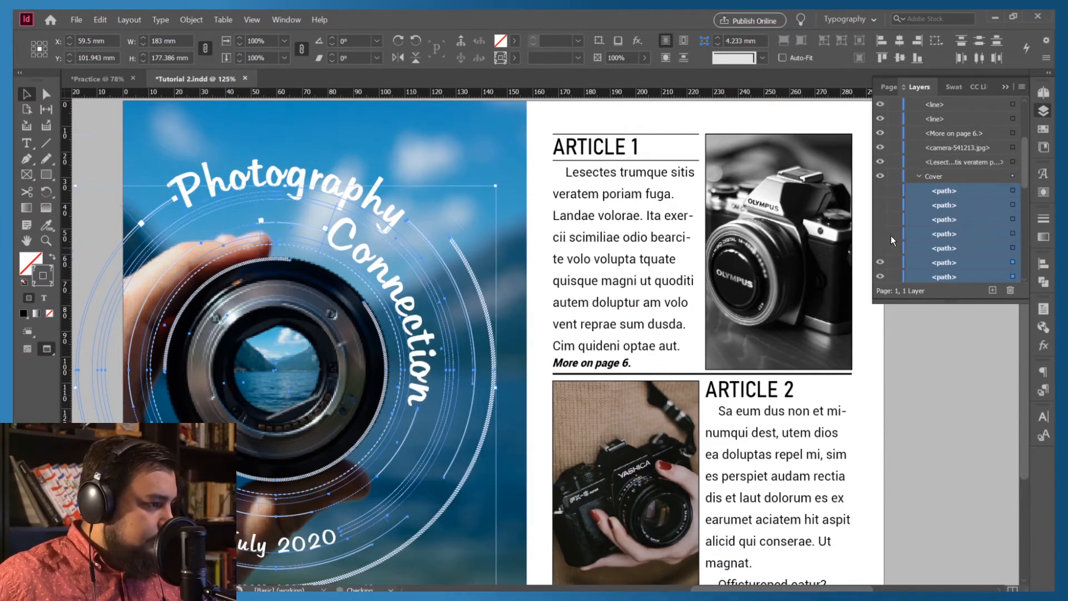
{"action": "left_click", "coordinate": [881, 177]}
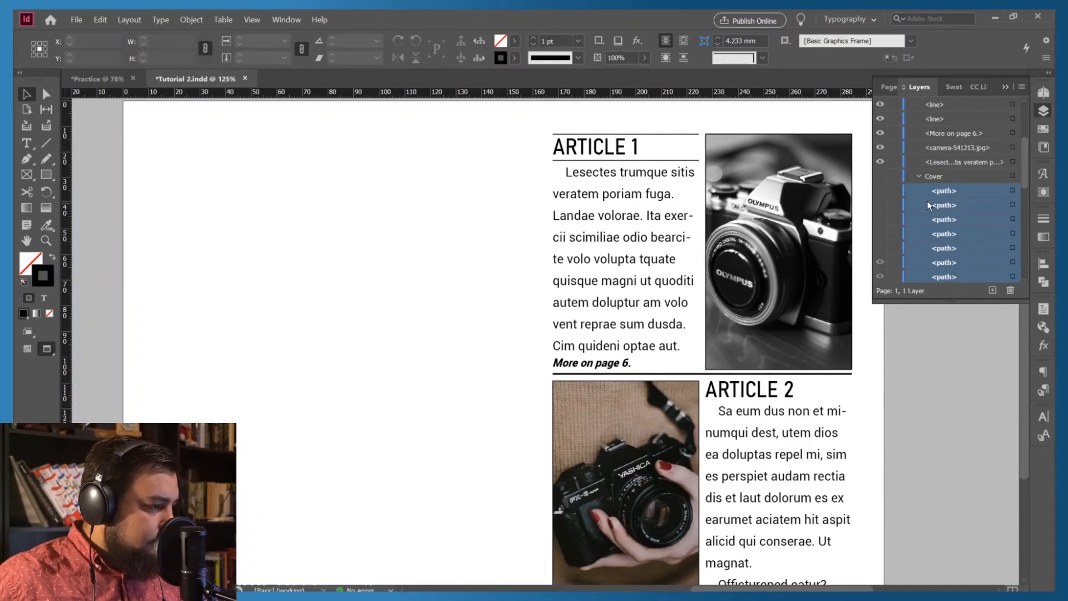
{"action": "scroll", "coordinate": [928, 205], "scroll_direction": "down", "scroll_amount": 5}
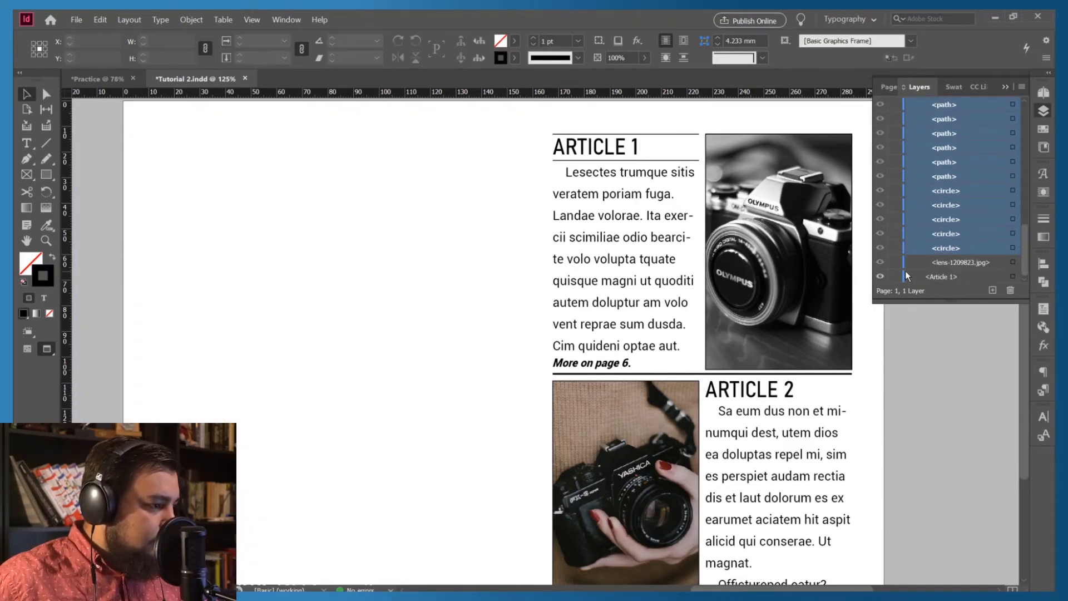
{"action": "mouse_move", "coordinate": [958, 268]}
{"action": "left_mouse_down"}
{"action": "mouse_move", "coordinate": [964, 108]}
{"action": "mouse_move", "coordinate": [981, 178]}
{"action": "mouse_move", "coordinate": [932, 253]}
{"action": "mouse_move", "coordinate": [940, 282]}
{"action": "mouse_move", "coordinate": [947, 256]}
{"action": "left_mouse_up"}
{"action": "scroll", "coordinate": [892, 236], "scroll_direction": "up", "scroll_amount": 5}
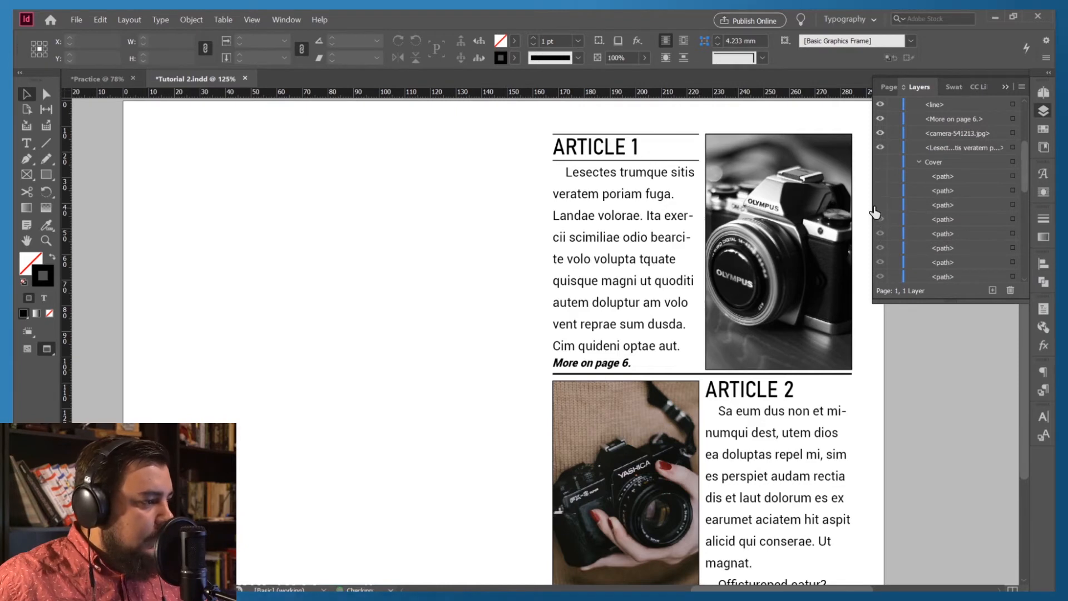
{"action": "left_click", "coordinate": [880, 163]}
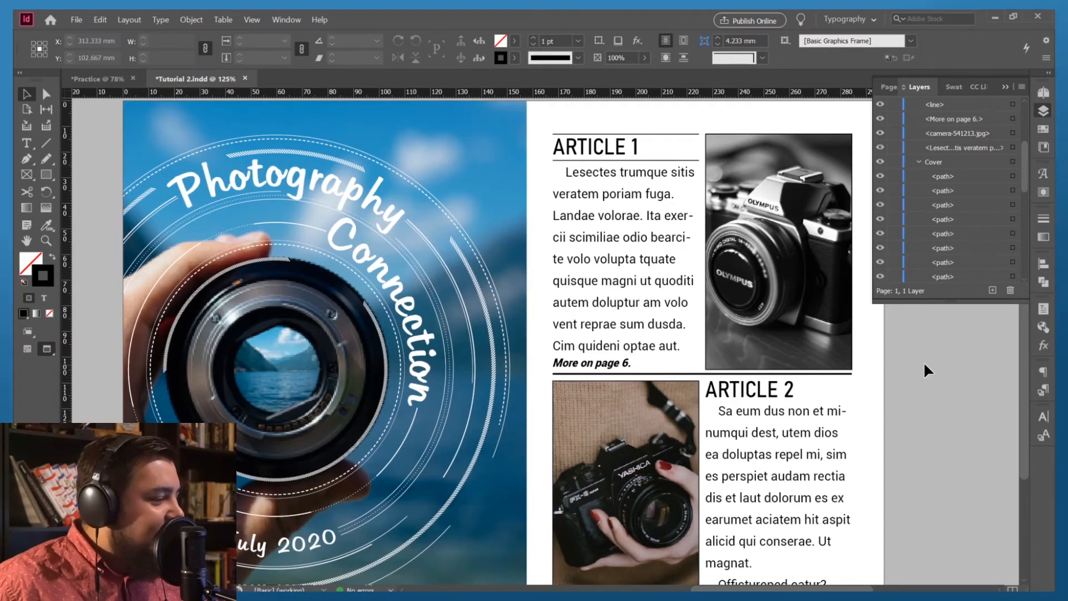
Step: Highlight the Cover group in the layer list and select the whole cover artwork on the page
{"action": "left_click", "coordinate": [957, 158]}
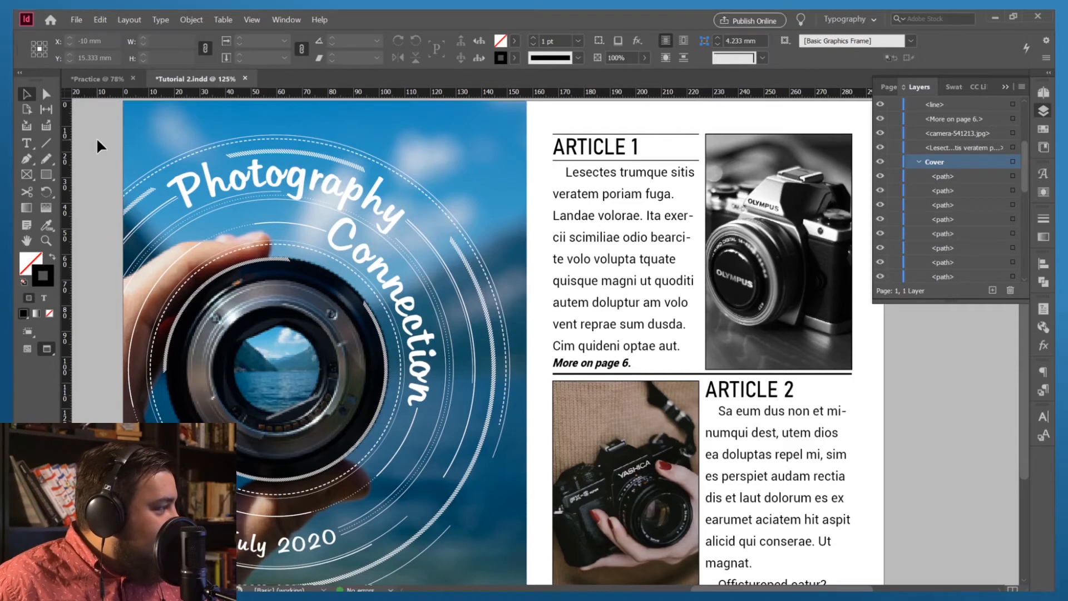
{"action": "left_click_drag", "start_coordinate": [97, 139], "coordinate": [450, 545]}
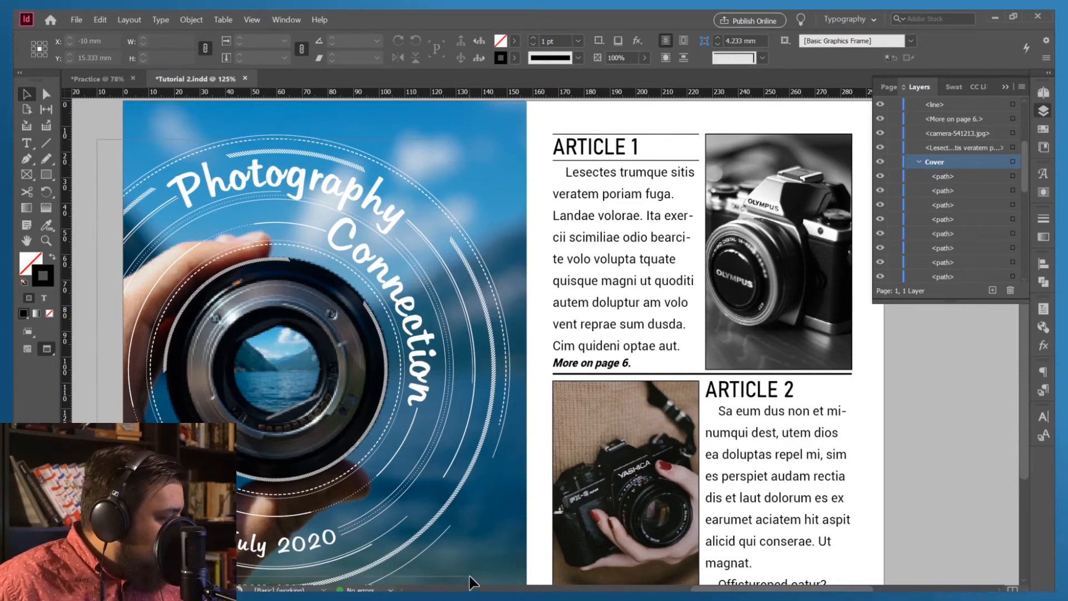
{"action": "left_click_drag", "start_coordinate": [470, 583], "coordinate": [508, 538]}
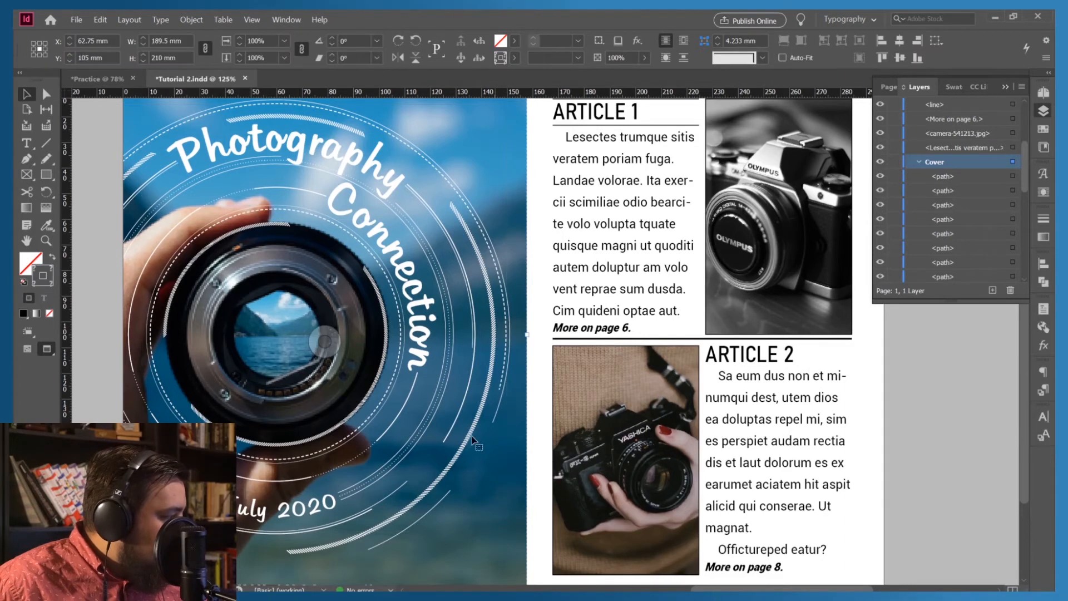
Step: Move the lens-1209823.jpg image out of the Cover group, placing it directly above the group in the layer order
{"action": "scroll", "coordinate": [971, 188], "scroll_direction": "down", "scroll_amount": 5}
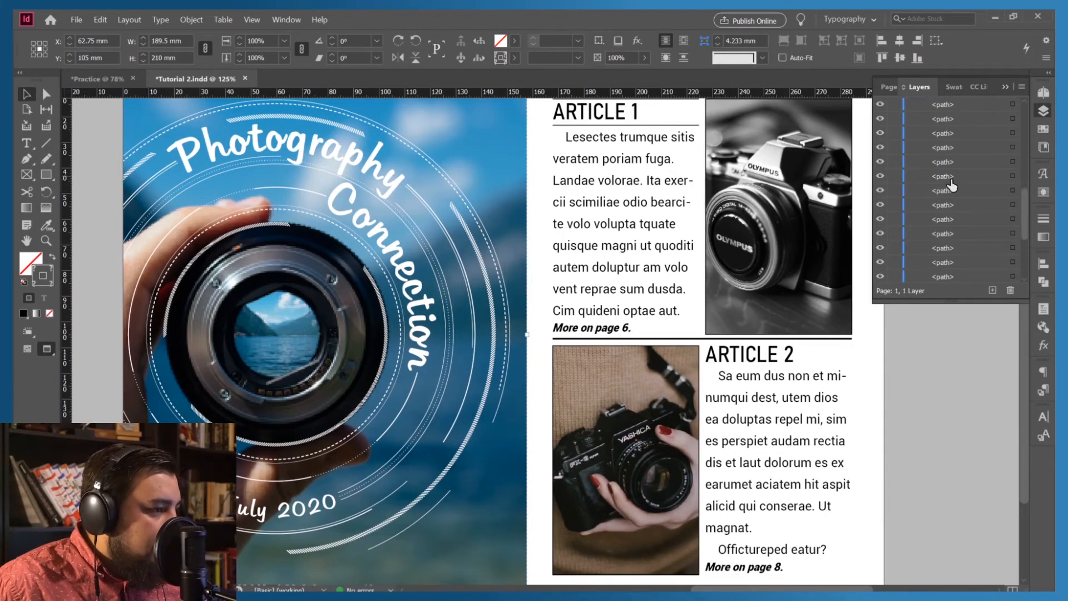
{"action": "scroll", "coordinate": [955, 191], "scroll_direction": "up", "scroll_amount": 5}
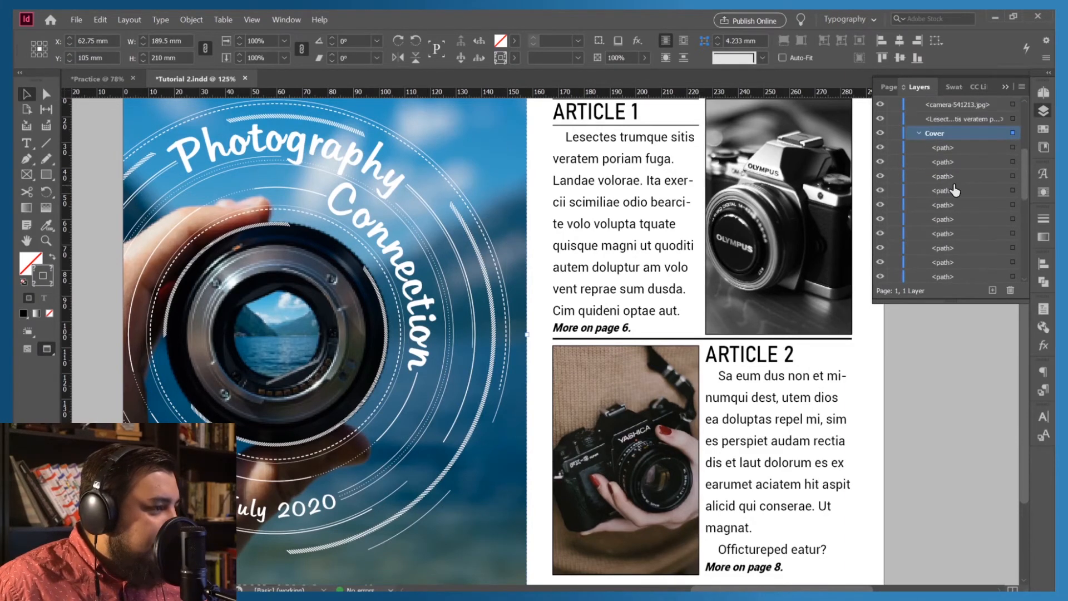
{"action": "left_click", "coordinate": [929, 233]}
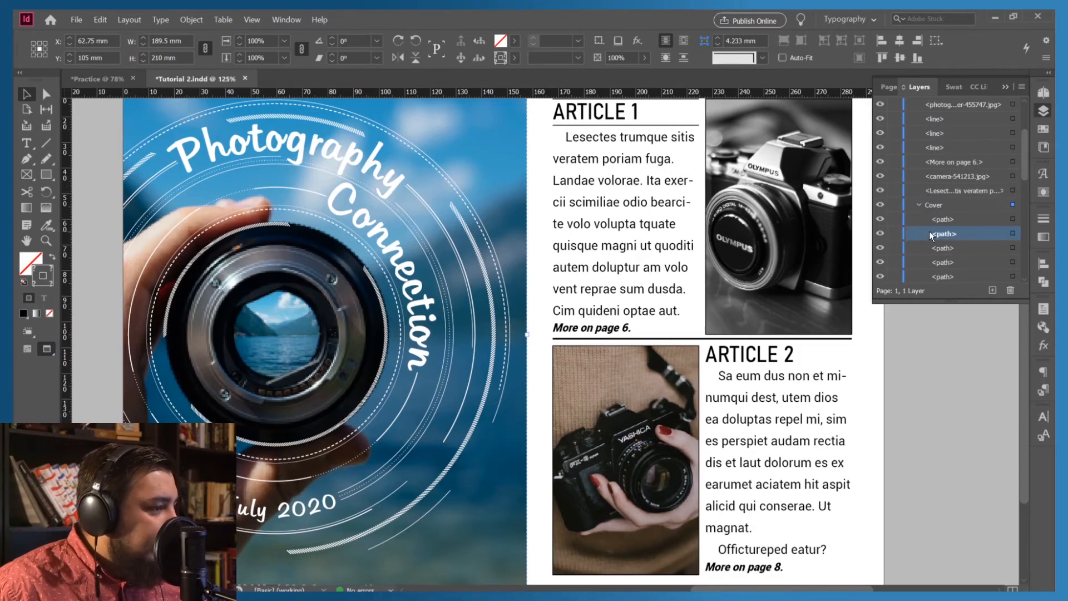
{"action": "scroll", "coordinate": [940, 234], "scroll_direction": "down", "scroll_amount": 4}
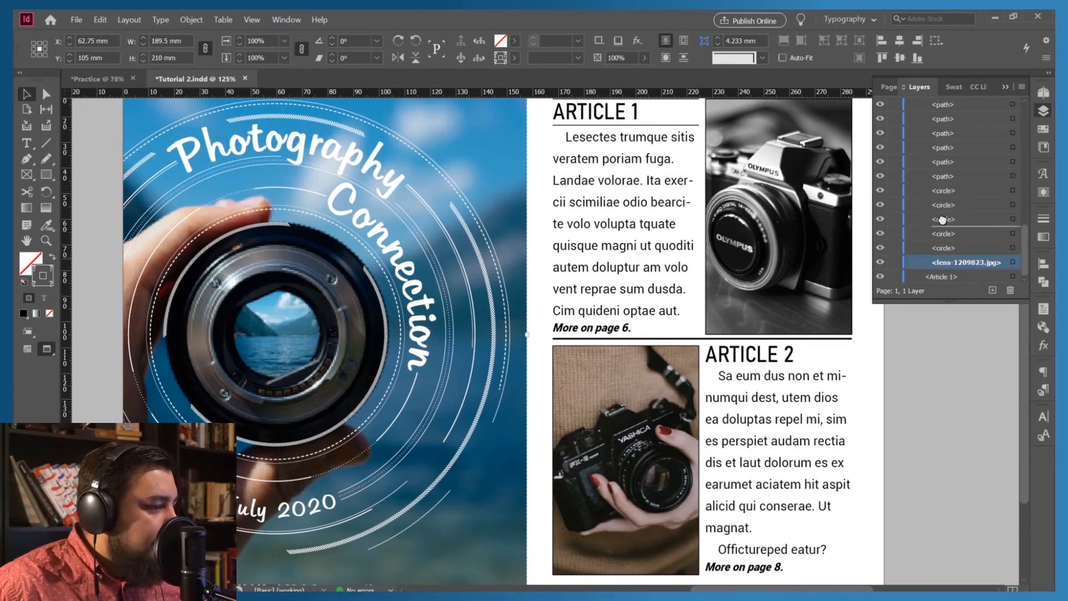
{"action": "scroll", "coordinate": [946, 245], "scroll_direction": "up", "scroll_amount": 3}
{"action": "left_click", "coordinate": [952, 87]}
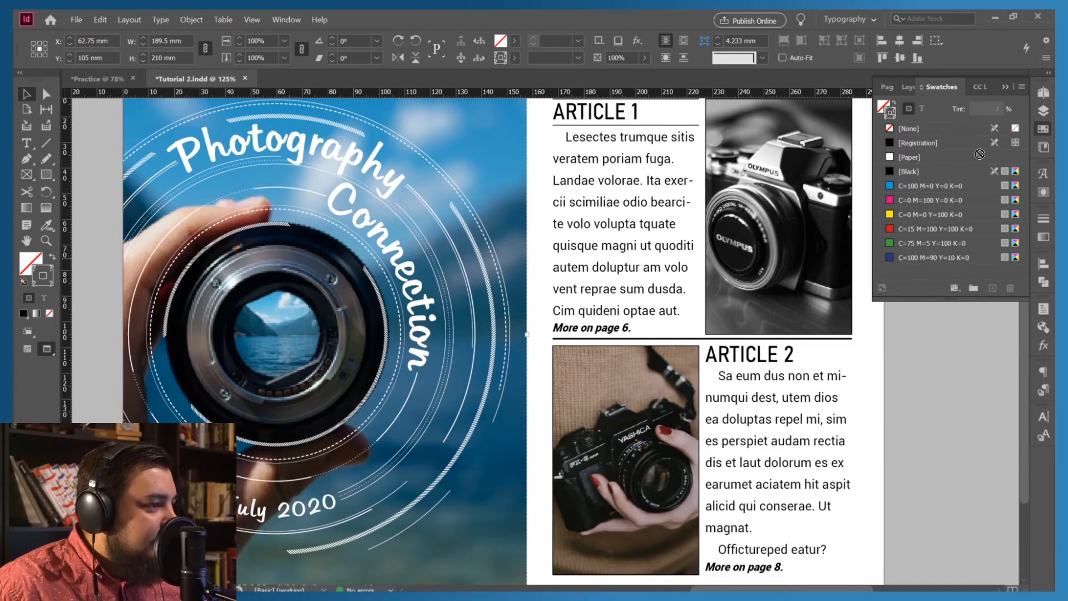
{"action": "left_click", "coordinate": [905, 87]}
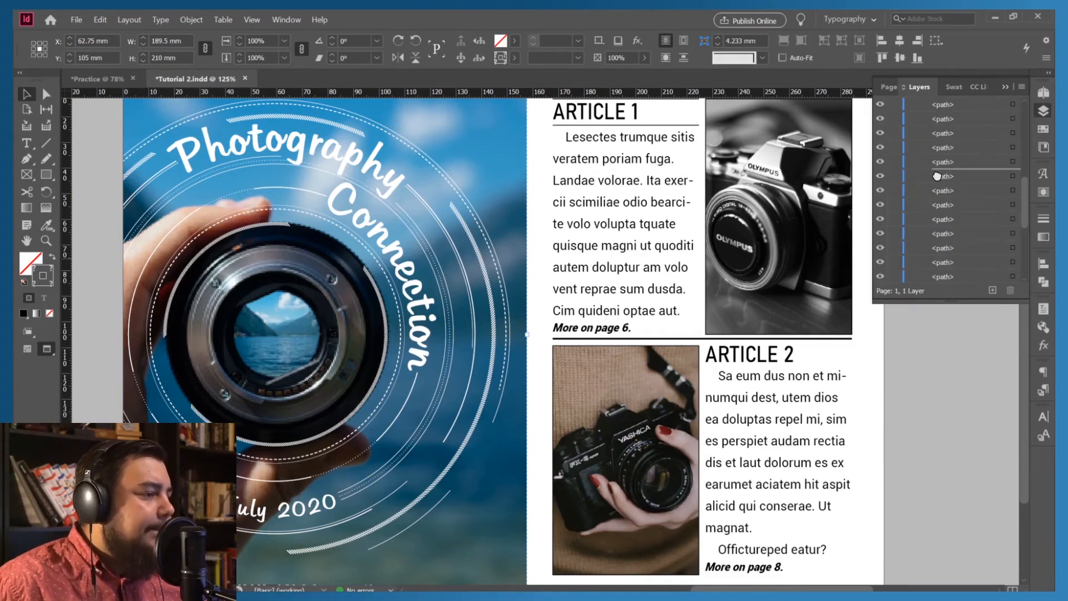
{"action": "left_click_drag", "start_coordinate": [921, 102], "coordinate": [942, 146]}
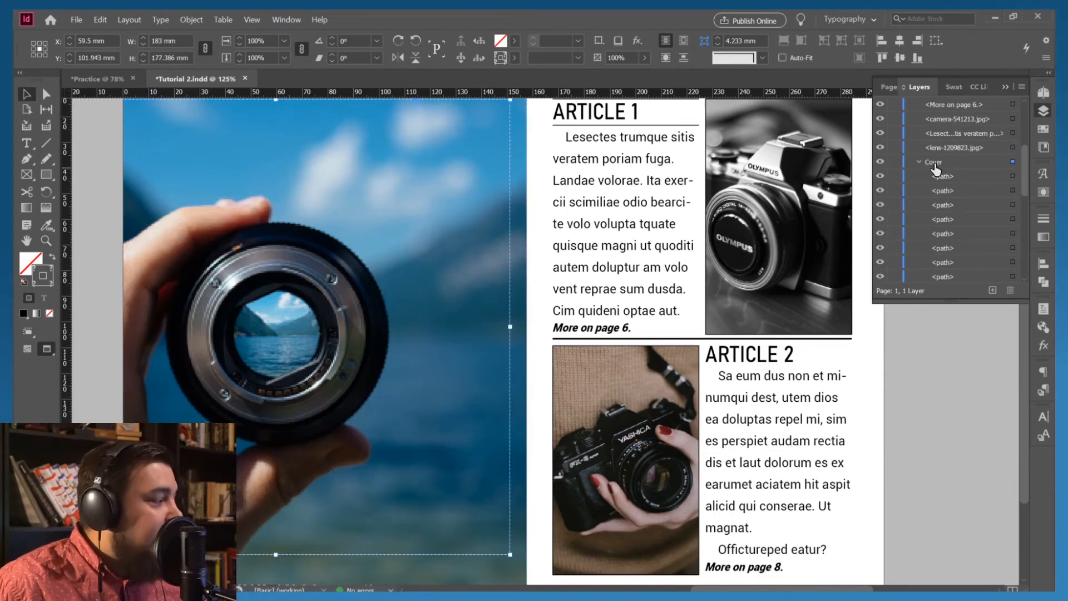
Step: Place the Cover group above the lens image in the layer order, hide the group and make it visible again
{"action": "left_click", "coordinate": [914, 381]}
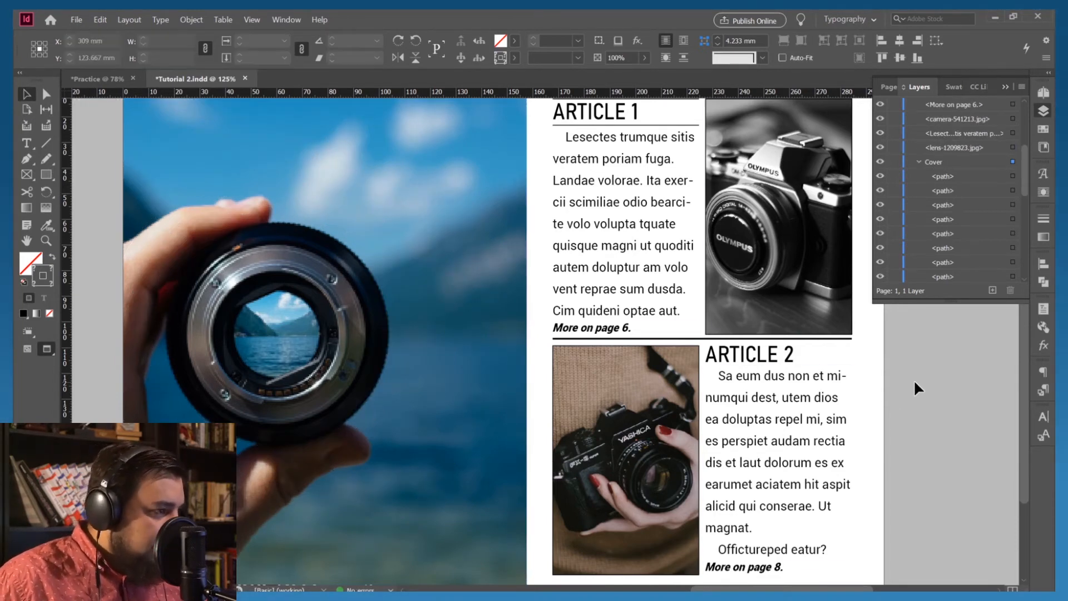
{"action": "key", "text": "ctrl+minus"}
{"action": "key", "text": "ctrl+minus"}
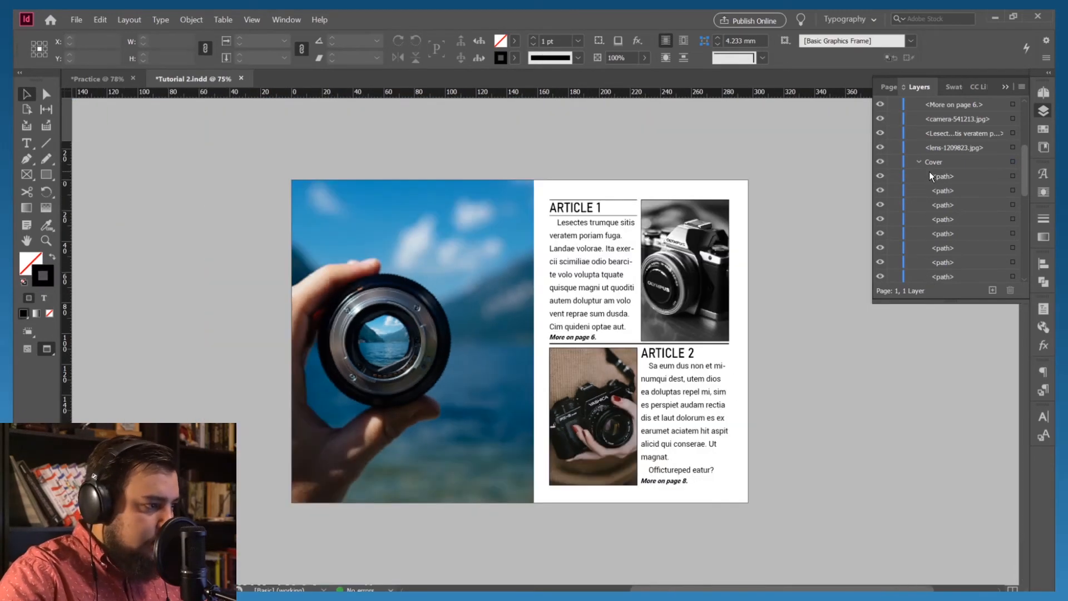
{"action": "left_click_drag", "start_coordinate": [924, 161], "coordinate": [931, 139]}
{"action": "left_click", "coordinate": [879, 148]}
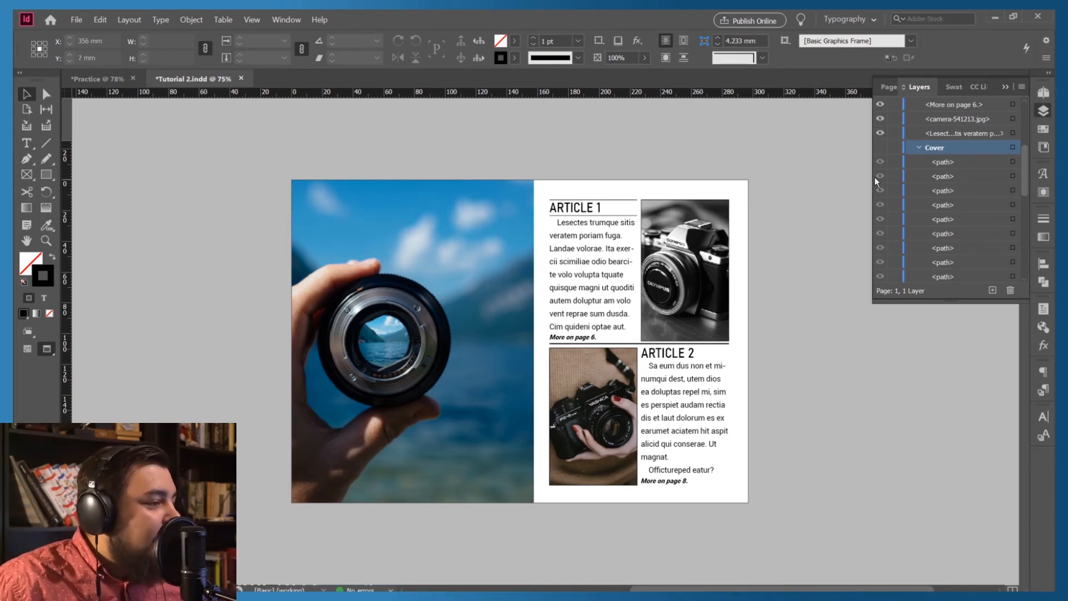
{"action": "left_click", "coordinate": [882, 148]}
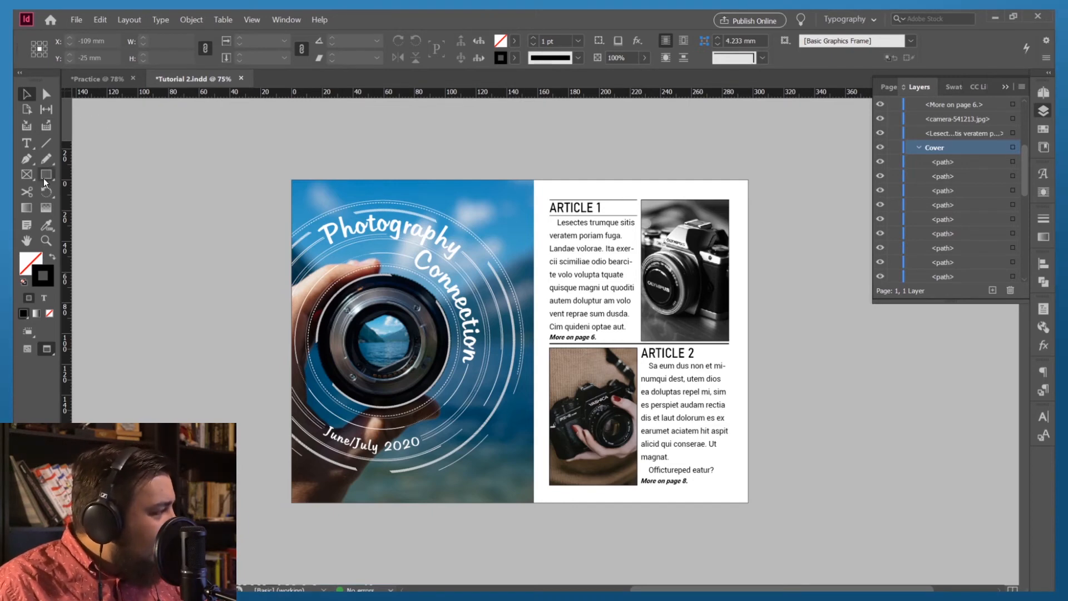
Step: Nudge the ARTICLE 2 heading down slightly and draw a horizontal line about 57 mm long just above it
{"action": "left_click", "coordinate": [42, 144]}
{"action": "key", "text": "ctrl+1"}
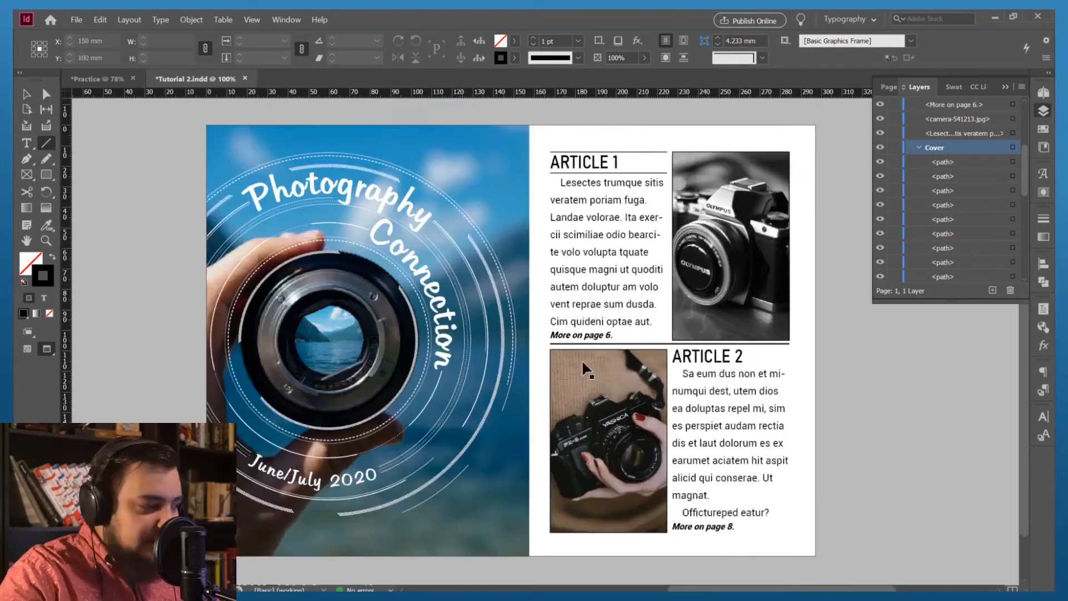
{"action": "key", "text": "ctrl+="}
{"action": "key", "text": "ctrl+="}
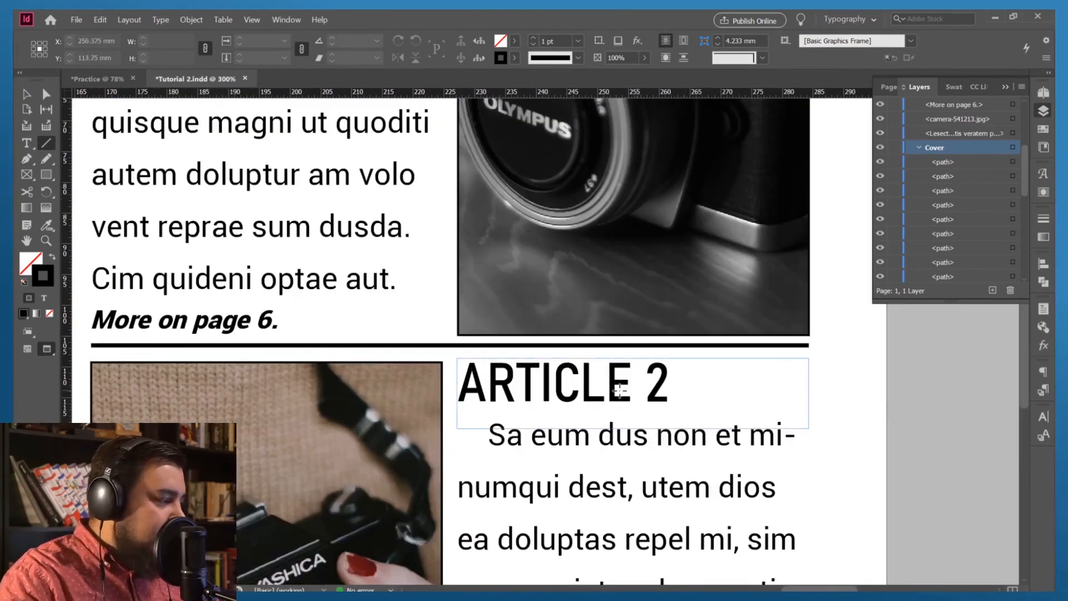
{"action": "left_click", "coordinate": [34, 97]}
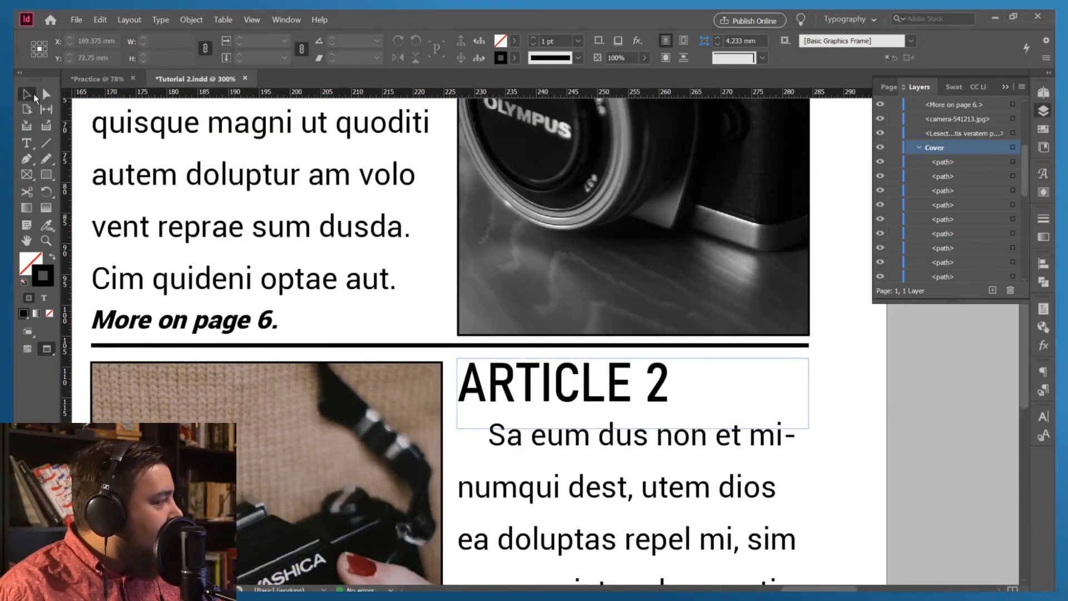
{"action": "left_click", "coordinate": [520, 388]}
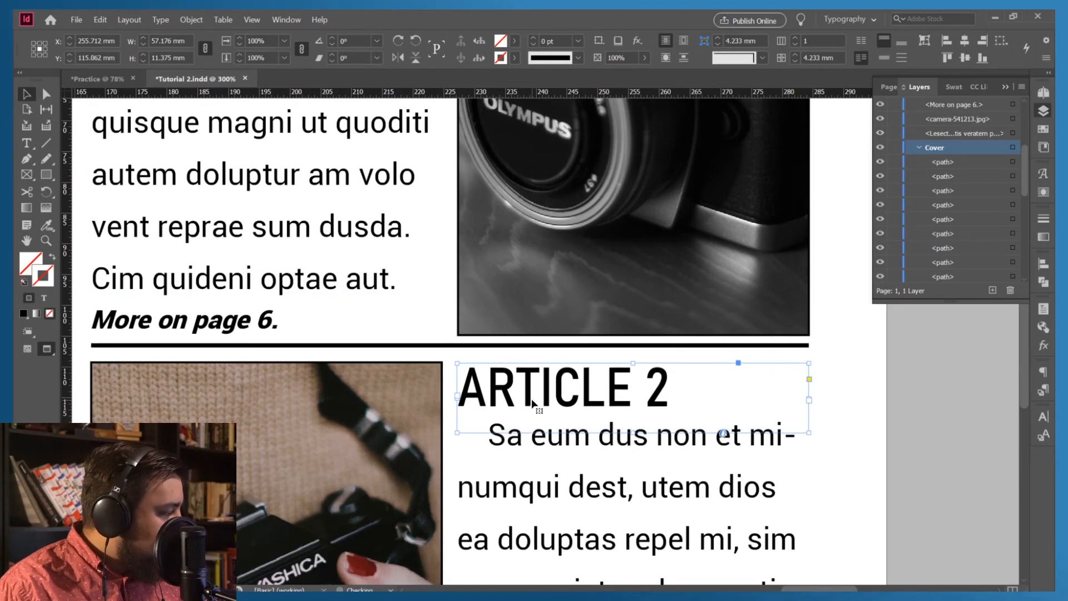
{"action": "left_click", "coordinate": [878, 411]}
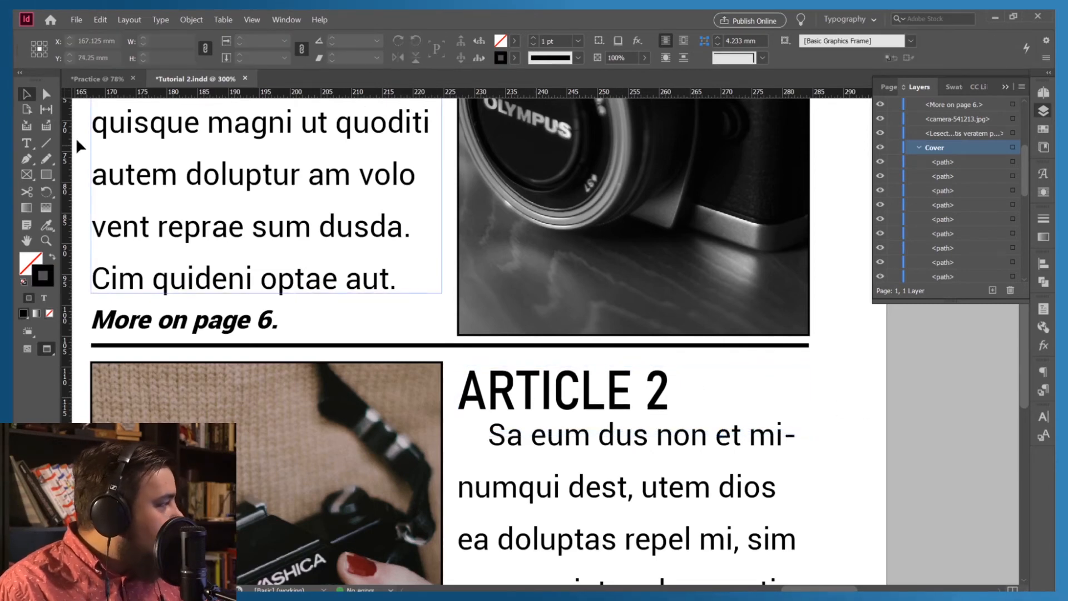
{"action": "left_click", "coordinate": [50, 142]}
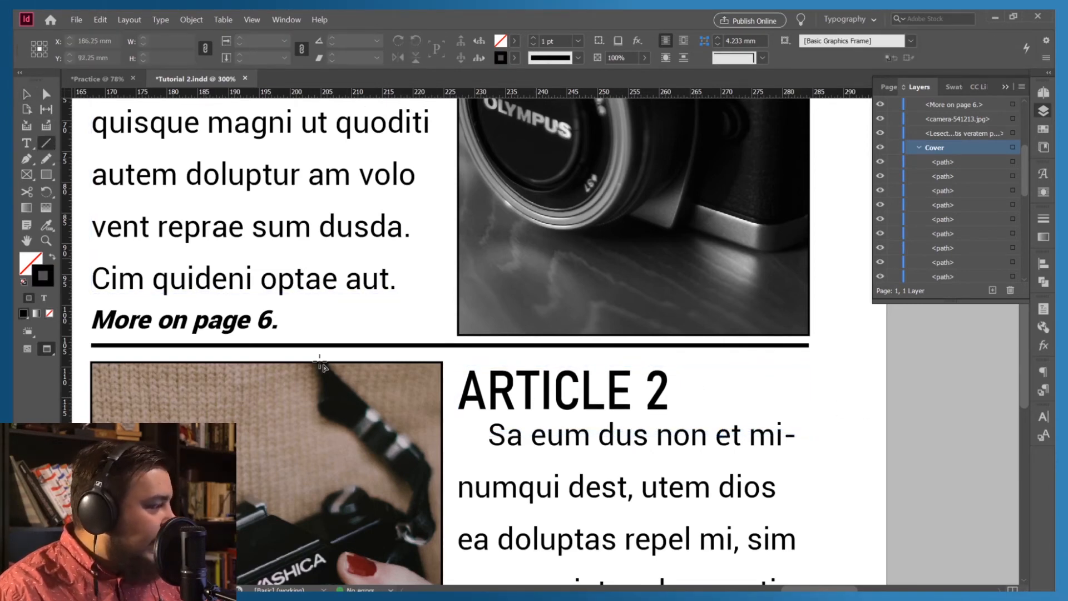
{"action": "left_click_drag", "start_coordinate": [453, 364], "coordinate": [812, 361]}
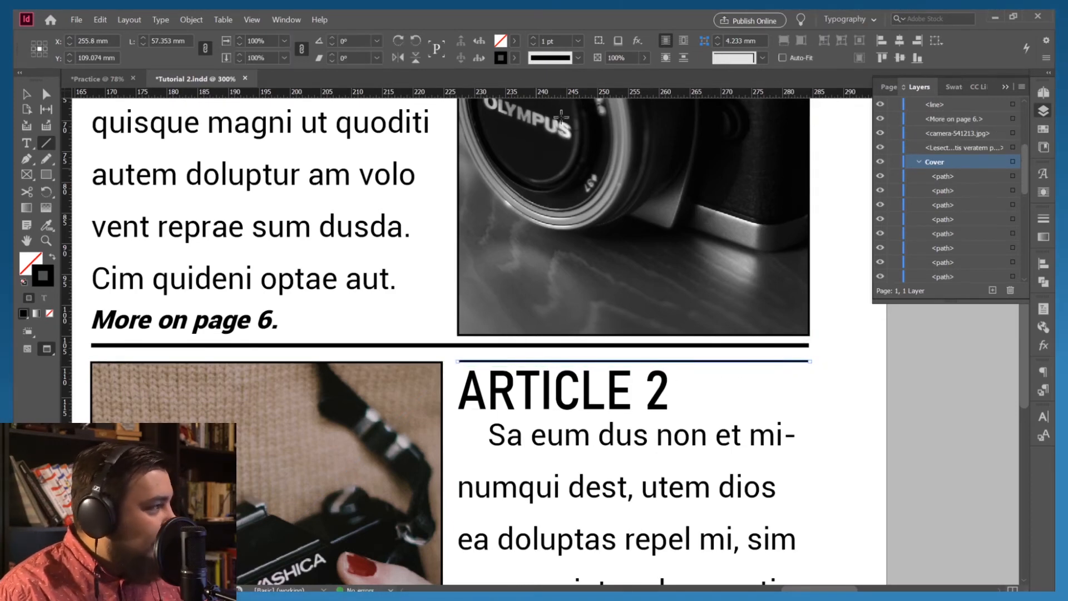
Step: Try thicker stroke weights on the line above the ARTICLE 2 heading and return it to 1 pt
{"action": "left_click", "coordinate": [531, 38]}
{"action": "left_click", "coordinate": [531, 38]}
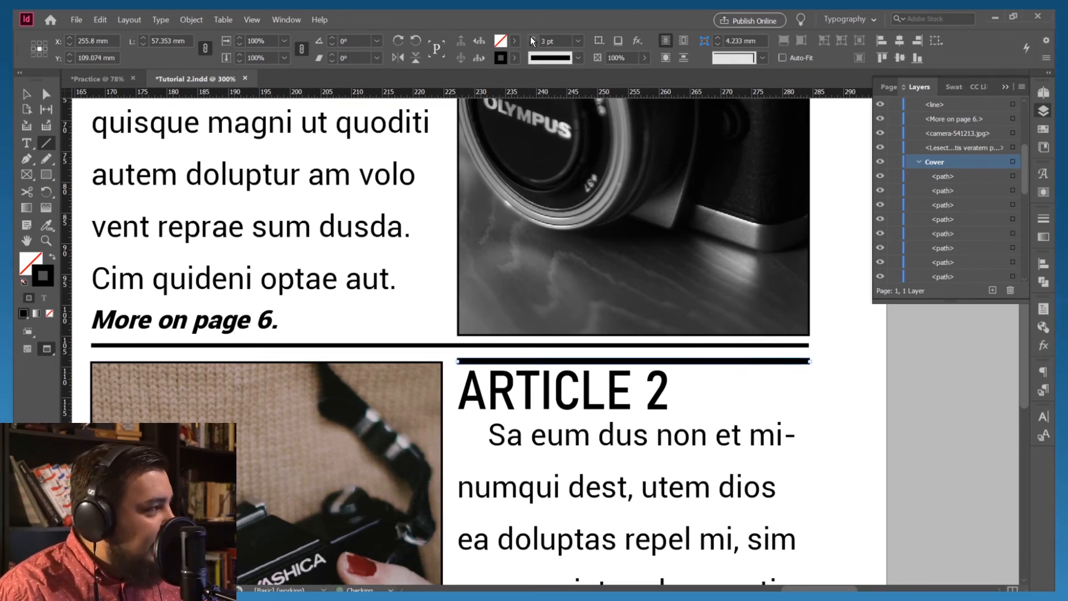
{"action": "left_click", "coordinate": [531, 38]}
{"action": "left_click", "coordinate": [531, 37]}
{"action": "left_click", "coordinate": [531, 38]}
{"action": "left_click", "coordinate": [531, 38]}
{"action": "left_click", "coordinate": [532, 44]}
{"action": "left_click", "coordinate": [532, 45]}
{"action": "left_click", "coordinate": [532, 44]}
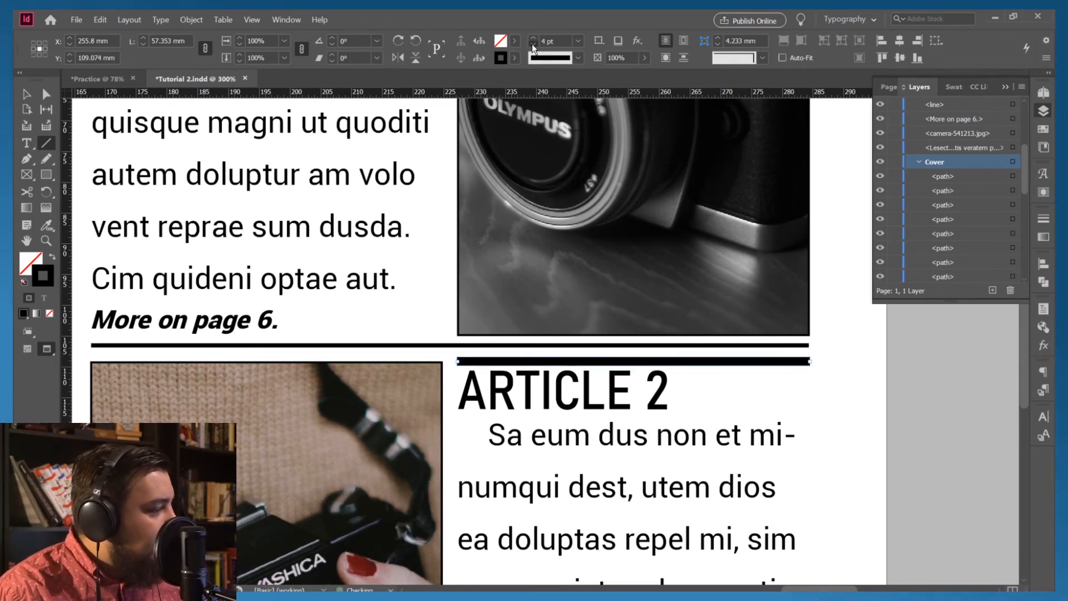
{"action": "left_click", "coordinate": [532, 44]}
{"action": "left_click", "coordinate": [532, 44]}
{"action": "left_click", "coordinate": [532, 44]}
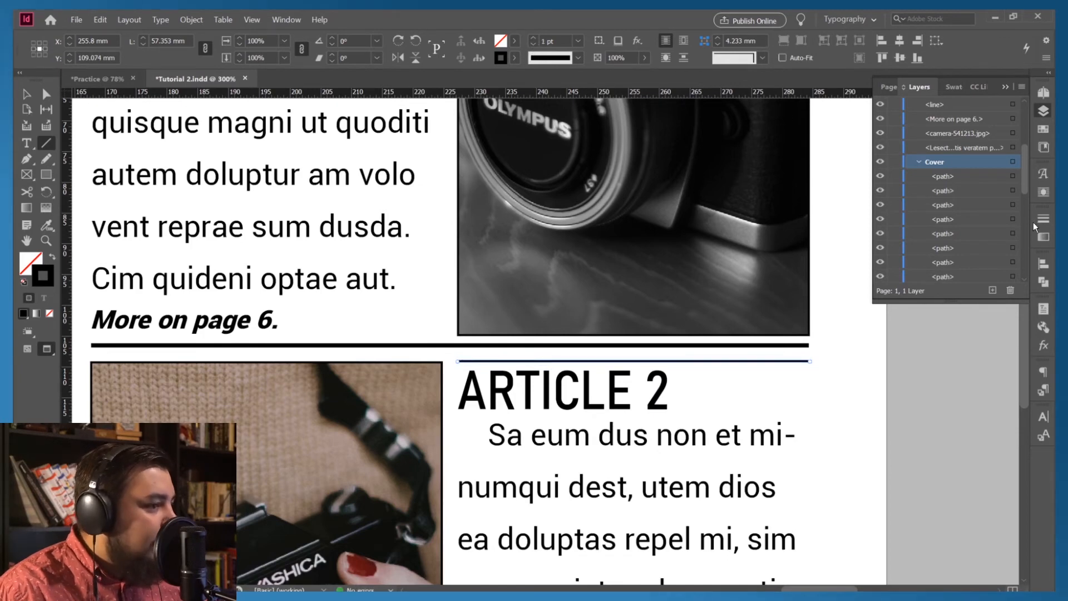
Step: Give the line above ARTICLE 2 a round cap at a 7 pt weight, comparing it with the butt cap
{"action": "left_click", "coordinate": [1037, 219]}
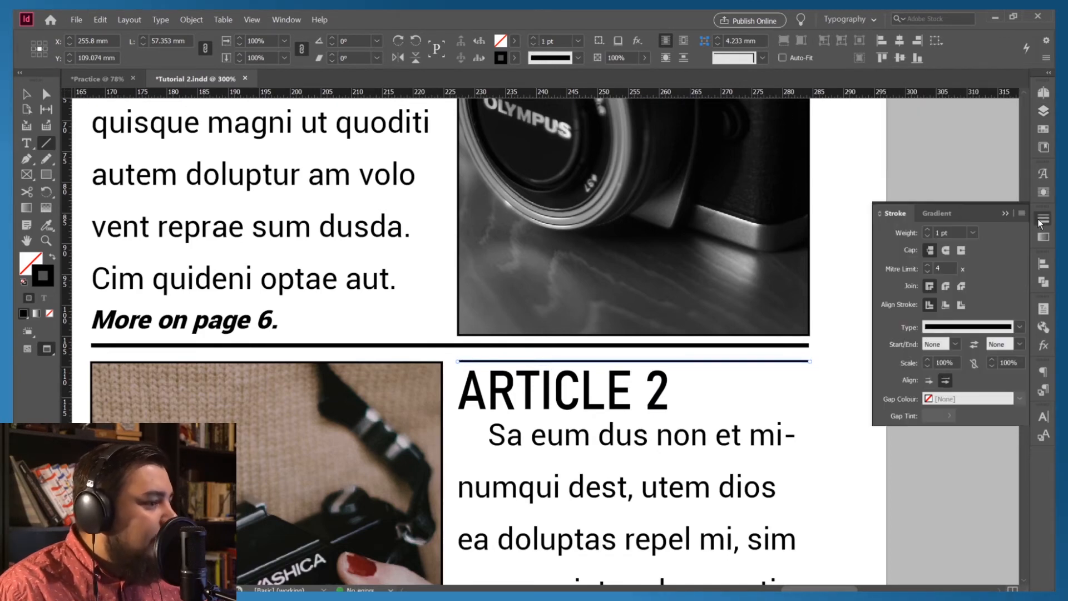
{"action": "left_click", "coordinate": [946, 252]}
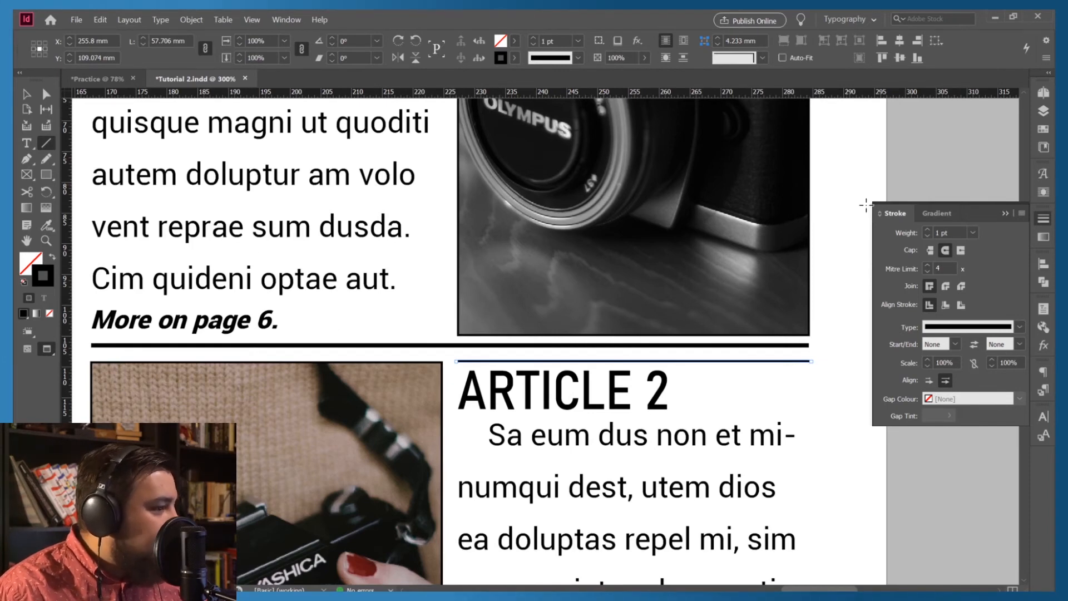
{"action": "left_click", "coordinate": [927, 231]}
{"action": "left_click", "coordinate": [927, 231]}
{"action": "left_click", "coordinate": [927, 231]}
{"action": "left_click", "coordinate": [927, 231]}
{"action": "left_click", "coordinate": [927, 230]}
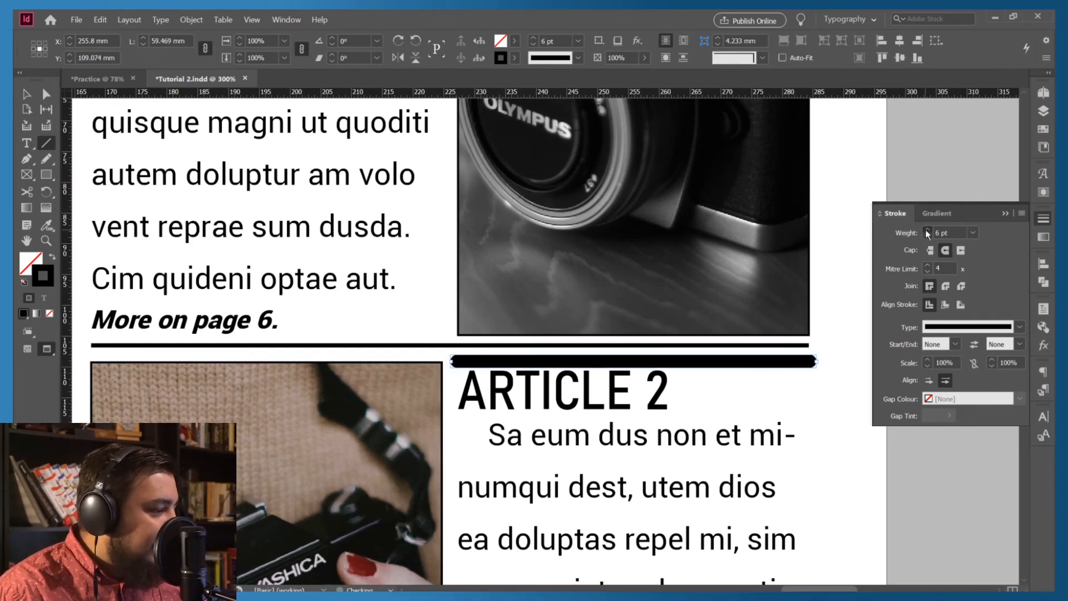
{"action": "left_click", "coordinate": [927, 231]}
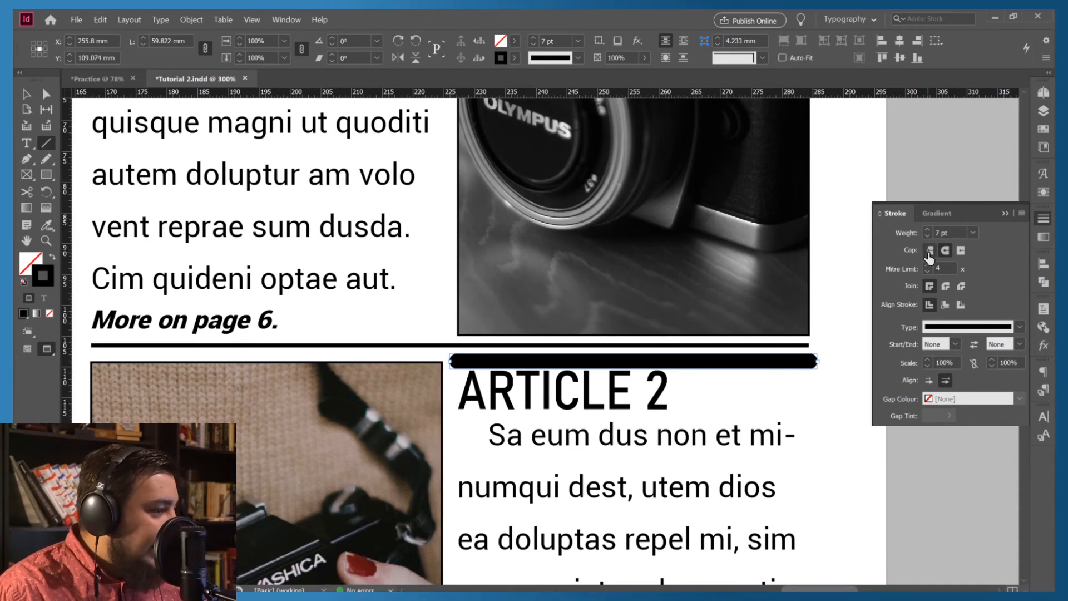
{"action": "left_click", "coordinate": [930, 251]}
{"action": "left_click", "coordinate": [946, 252]}
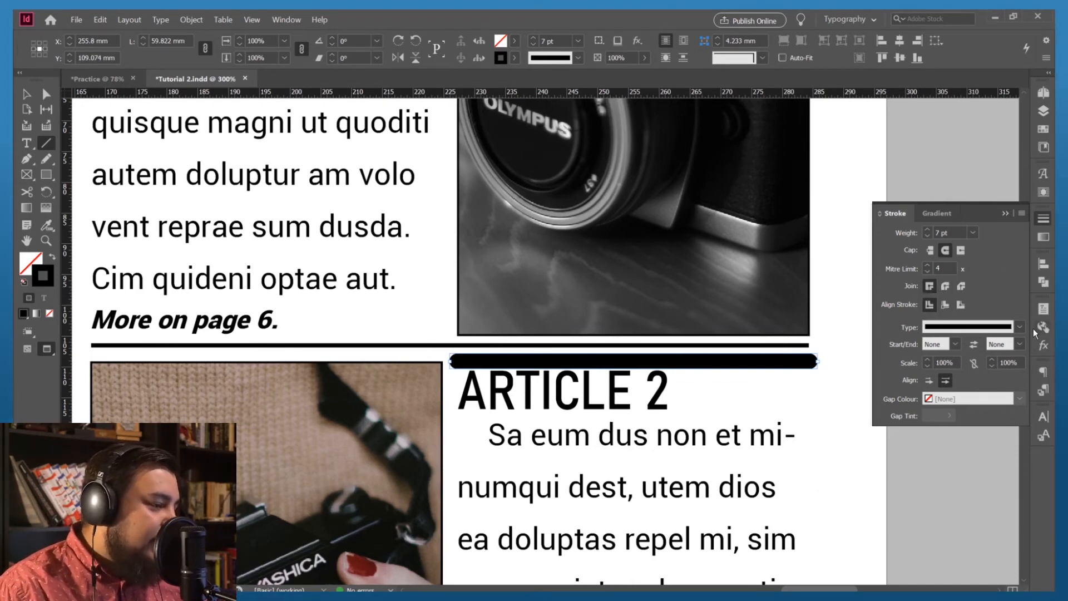
Step: Try a multi-line stroke type on the line above ARTICLE 2 and switch it back to a solid stroke
{"action": "left_click", "coordinate": [1019, 325]}
{"action": "left_click", "coordinate": [939, 383]}
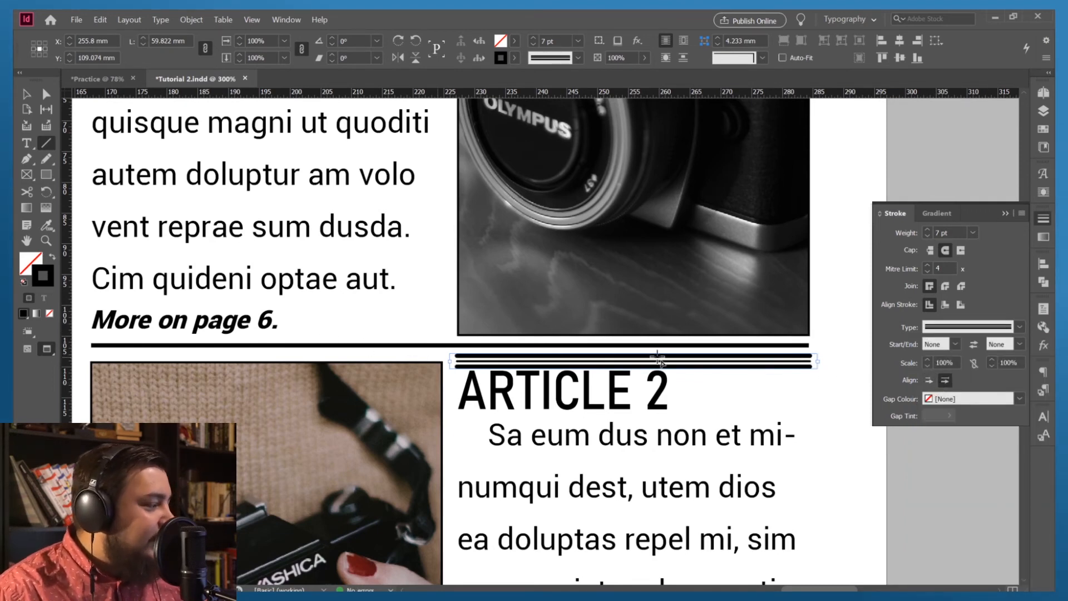
{"action": "left_click", "coordinate": [1018, 327]}
{"action": "left_click", "coordinate": [955, 340]}
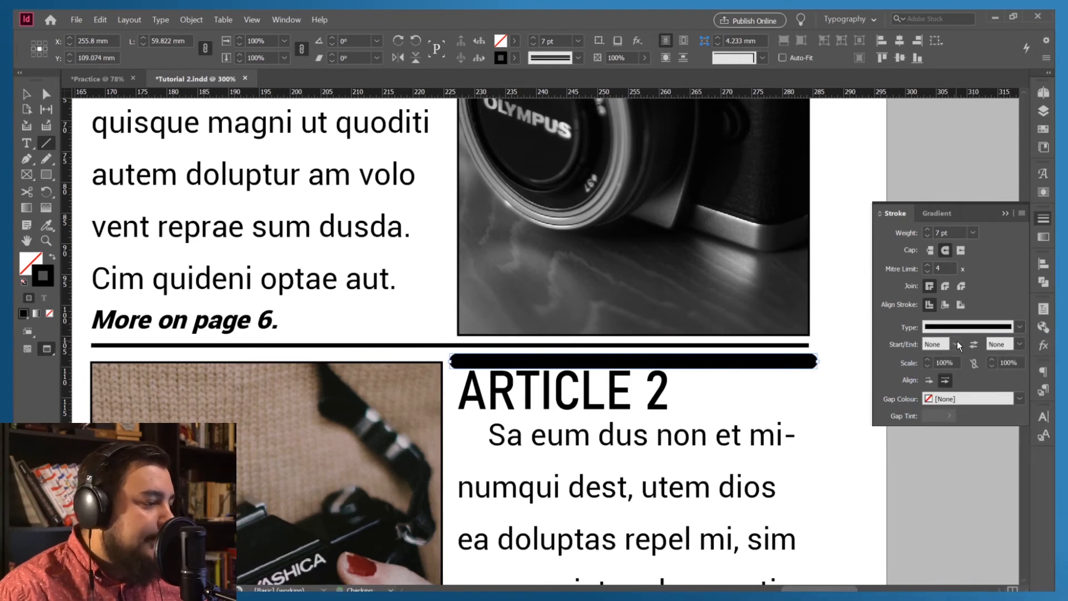
Step: Try the SquareSolid, Square and Curved shapes at the line's start and set the start back to None
{"action": "left_click", "coordinate": [955, 344]}
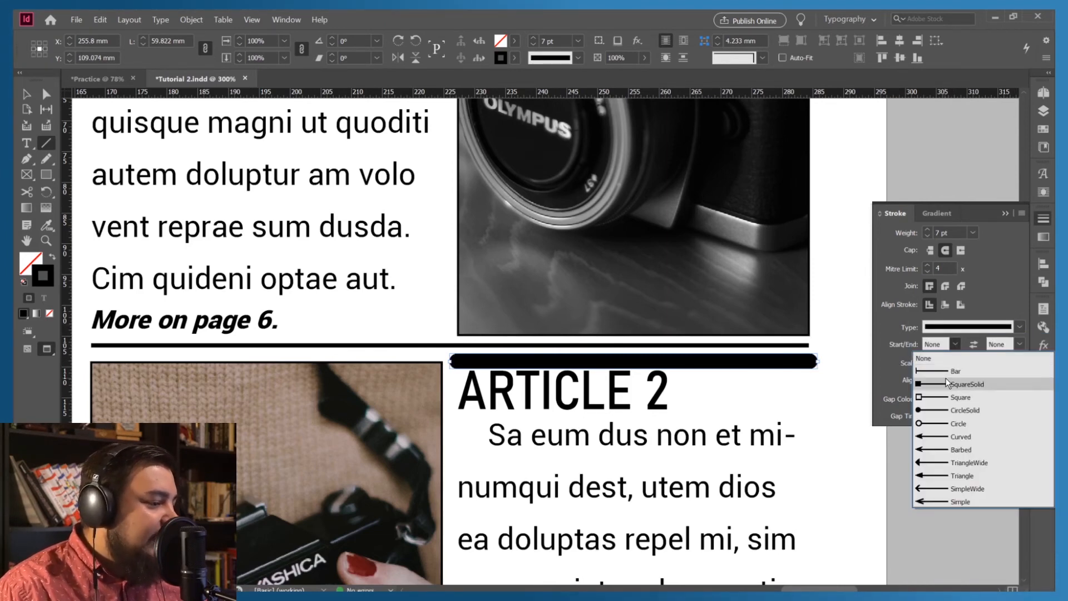
{"action": "left_click", "coordinate": [947, 382]}
{"action": "left_click", "coordinate": [956, 344]}
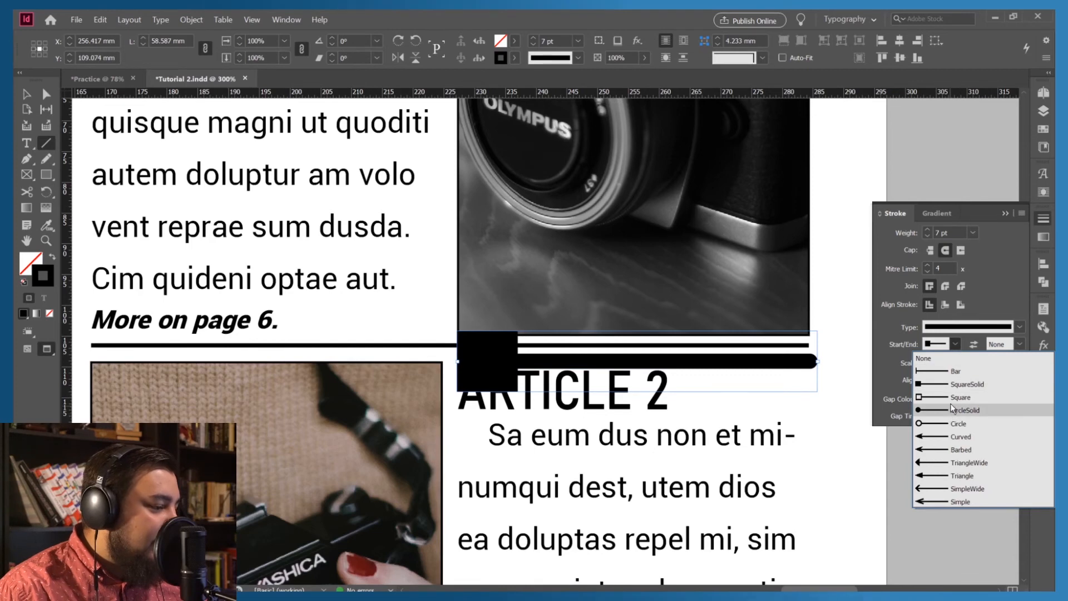
{"action": "left_click", "coordinate": [951, 401]}
{"action": "left_click", "coordinate": [954, 343]}
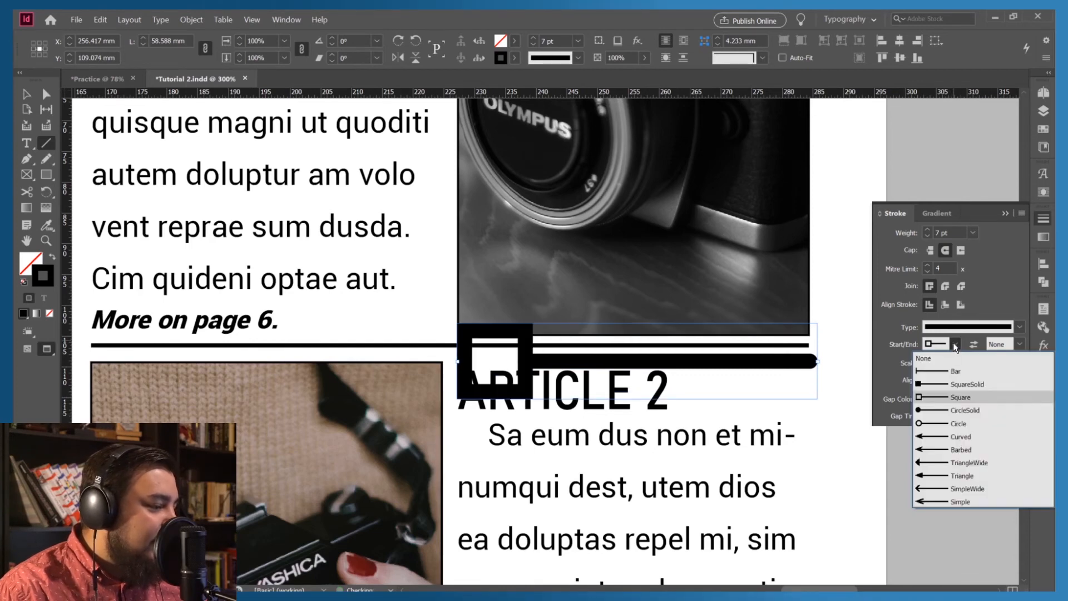
{"action": "left_click", "coordinate": [936, 439]}
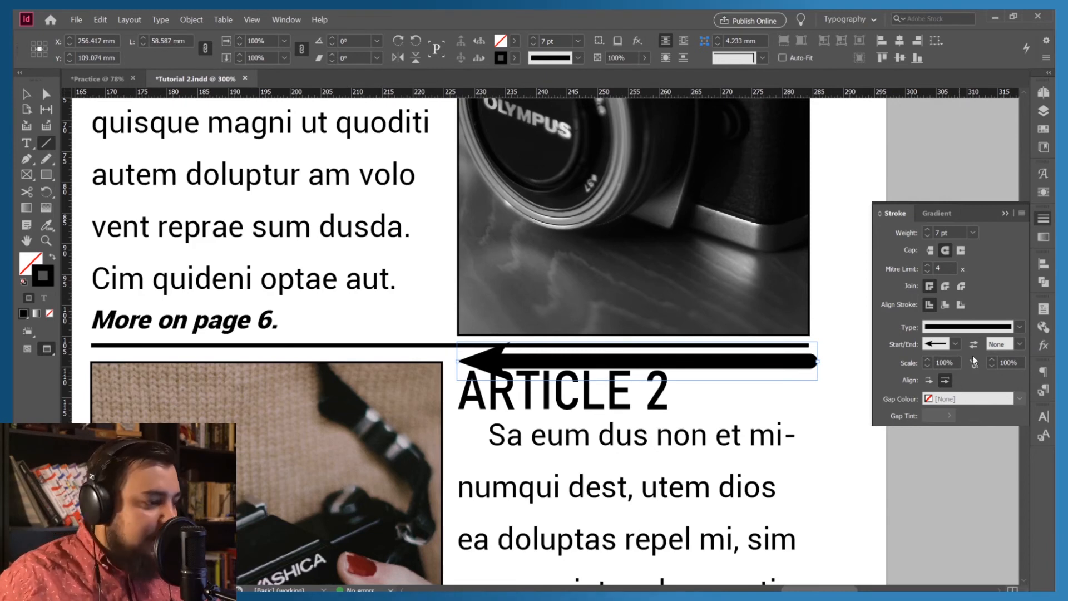
{"action": "left_click", "coordinate": [957, 345]}
{"action": "left_click", "coordinate": [935, 358]}
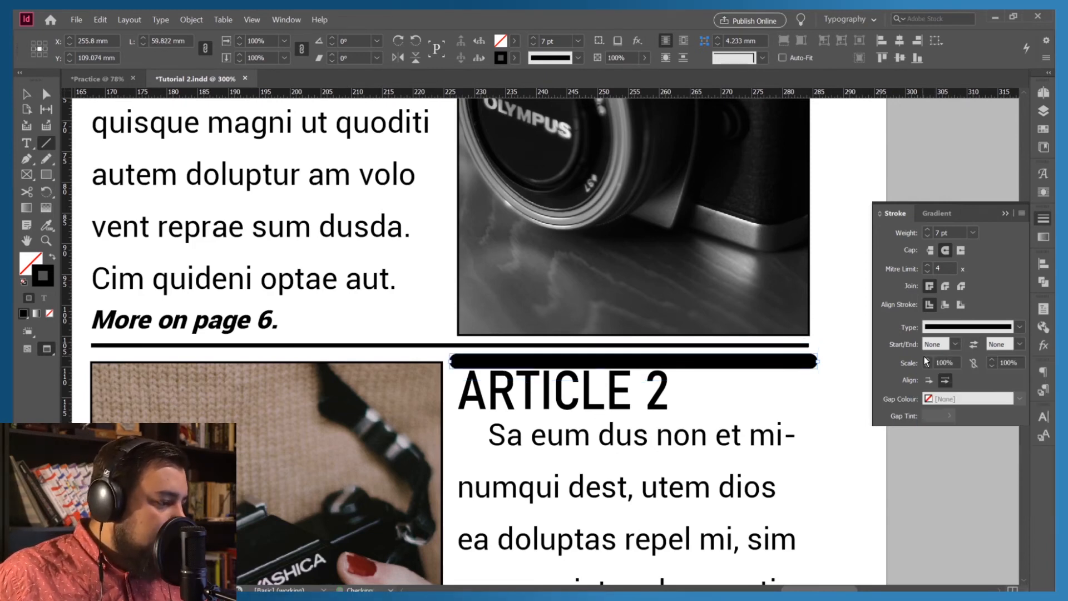
Step: Reduce the stroke weight of the line above ARTICLE 2 to 1 pt
{"action": "left_click", "coordinate": [926, 236]}
{"action": "left_click", "coordinate": [926, 236]}
{"action": "left_click", "coordinate": [927, 237]}
{"action": "left_click", "coordinate": [926, 236]}
{"action": "left_click", "coordinate": [927, 237]}
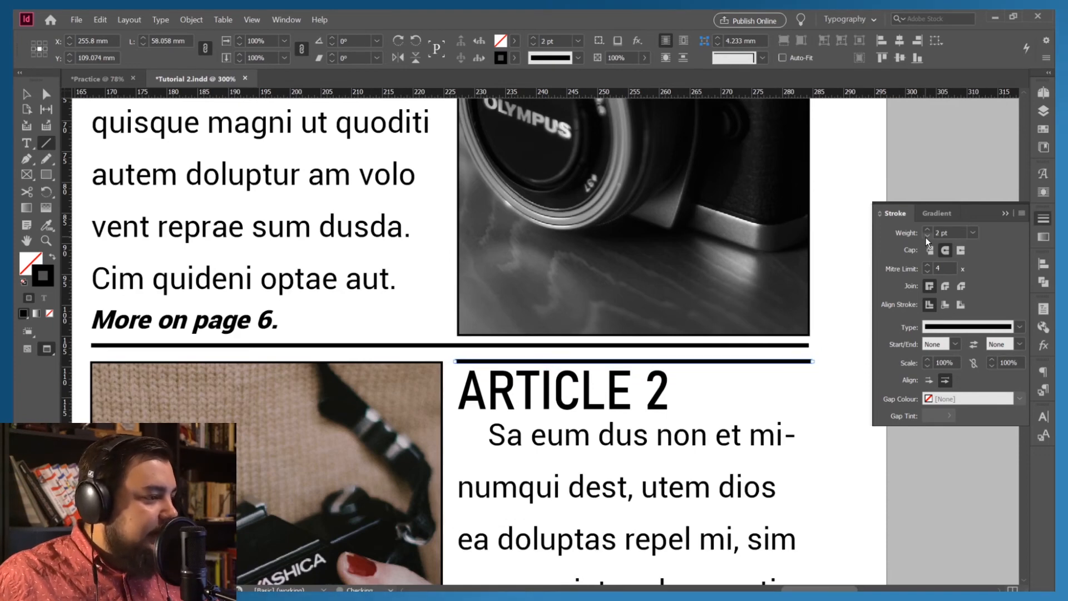
{"action": "left_click", "coordinate": [926, 236]}
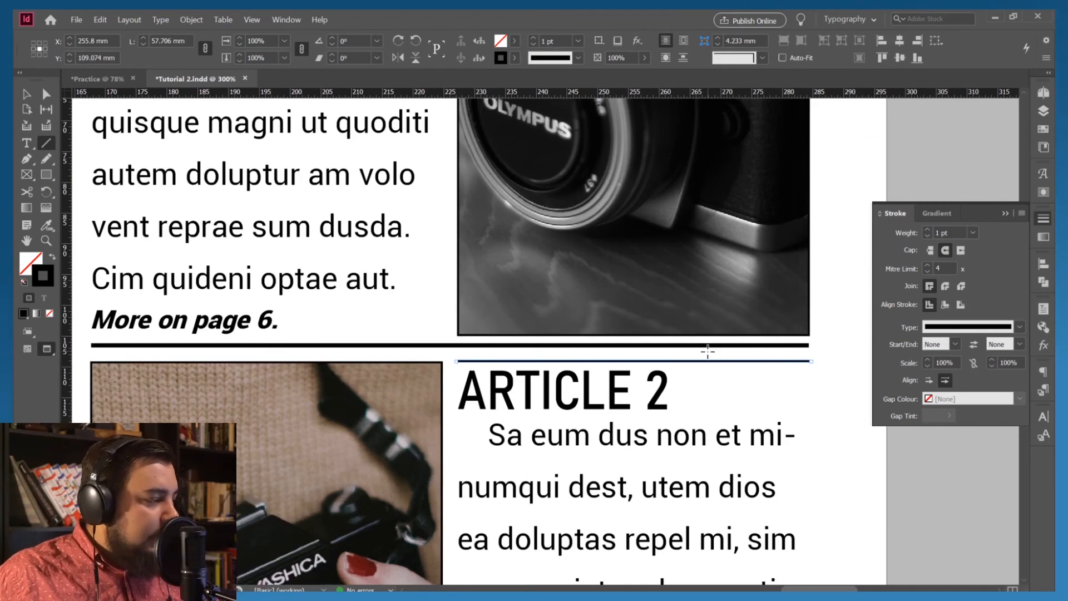
Step: Try pasting a copy of the line above ARTICLE 2 with a plain paste, and undo it
{"action": "scroll", "coordinate": [579, 309], "scroll_direction": "down", "scroll_amount": 2}
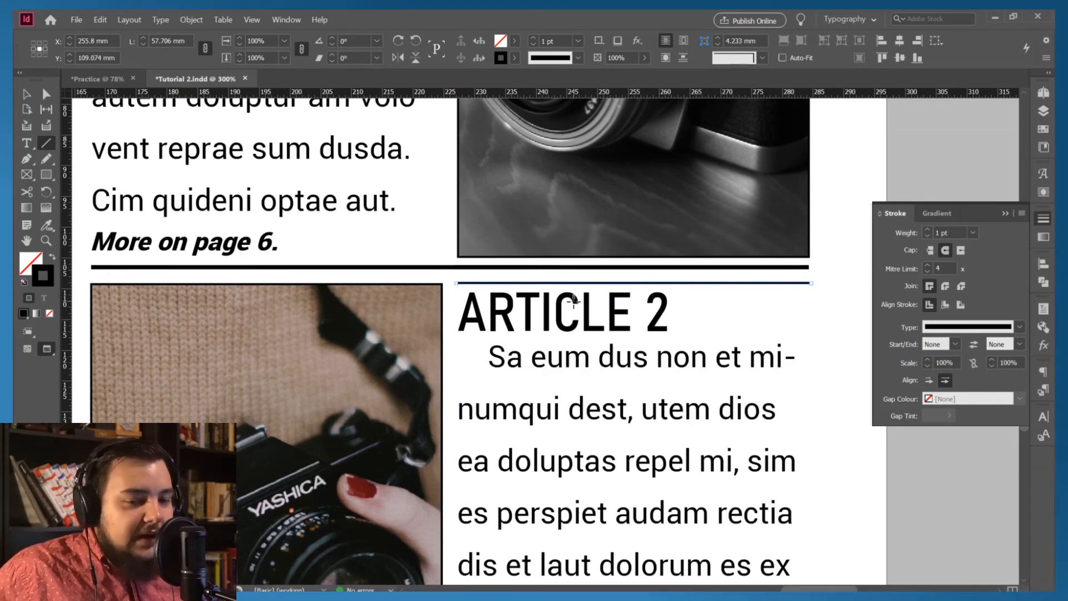
{"action": "scroll", "coordinate": [573, 300], "scroll_direction": "up", "scroll_amount": 15}
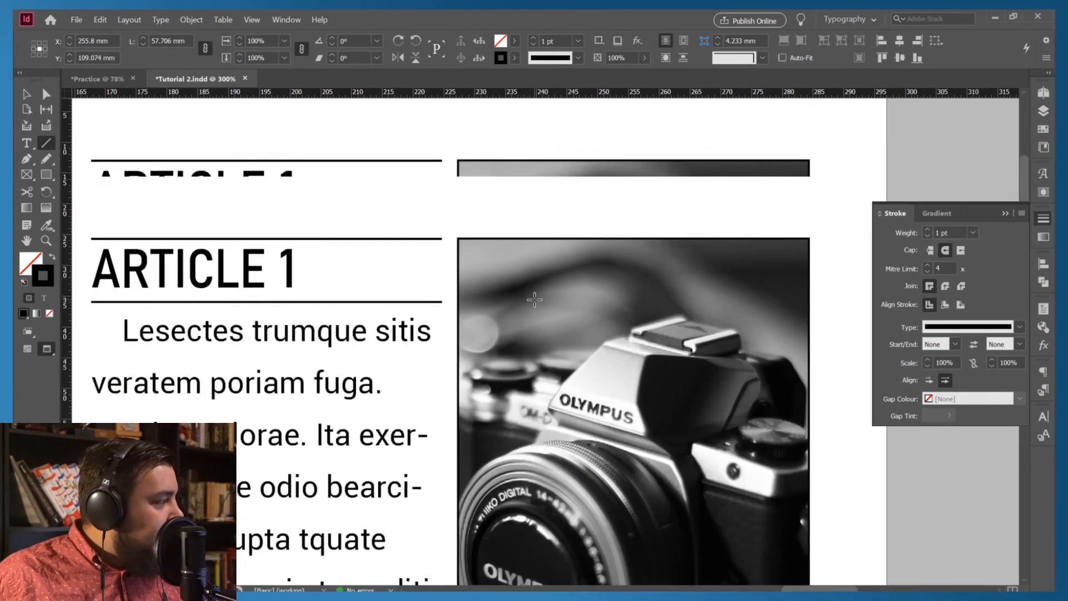
{"action": "scroll", "coordinate": [424, 304], "scroll_direction": "down", "scroll_amount": 12}
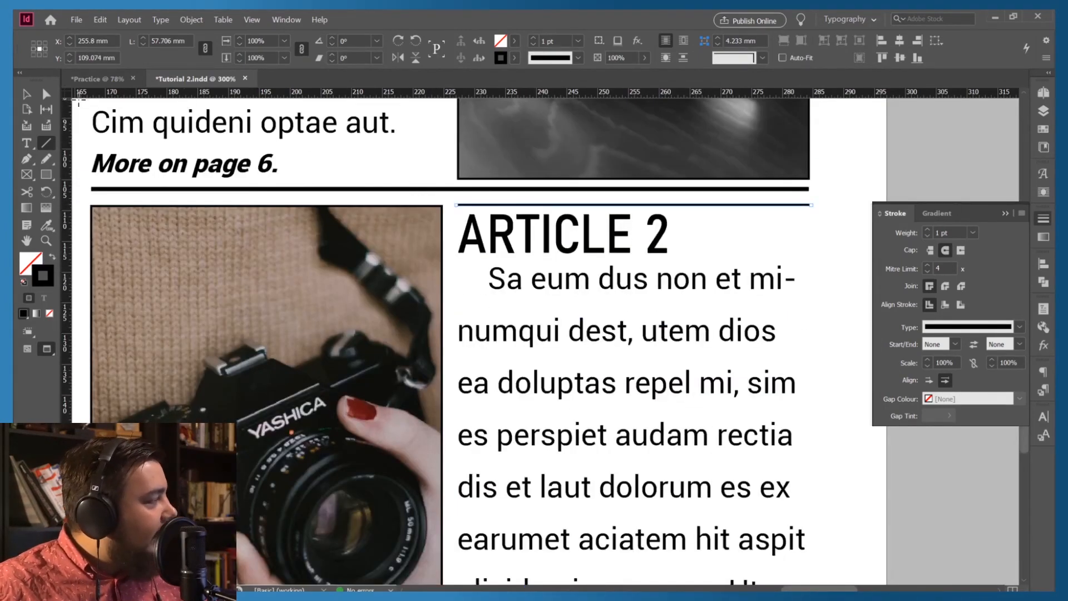
{"action": "left_click", "coordinate": [30, 96]}
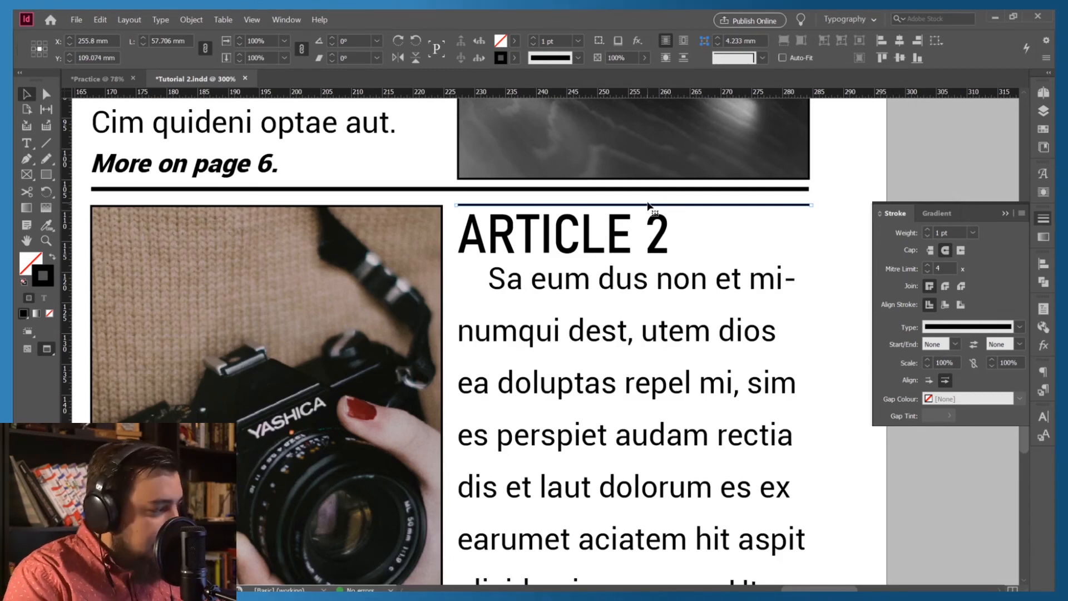
{"action": "key", "text": "ctrl+v"}
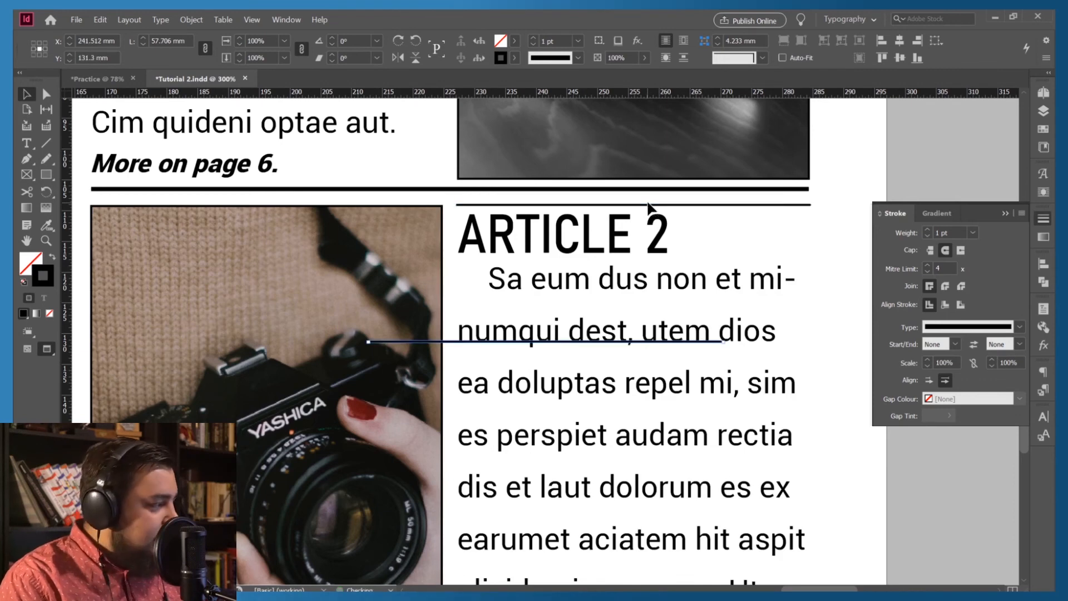
{"action": "key", "text": "ctrl+z"}
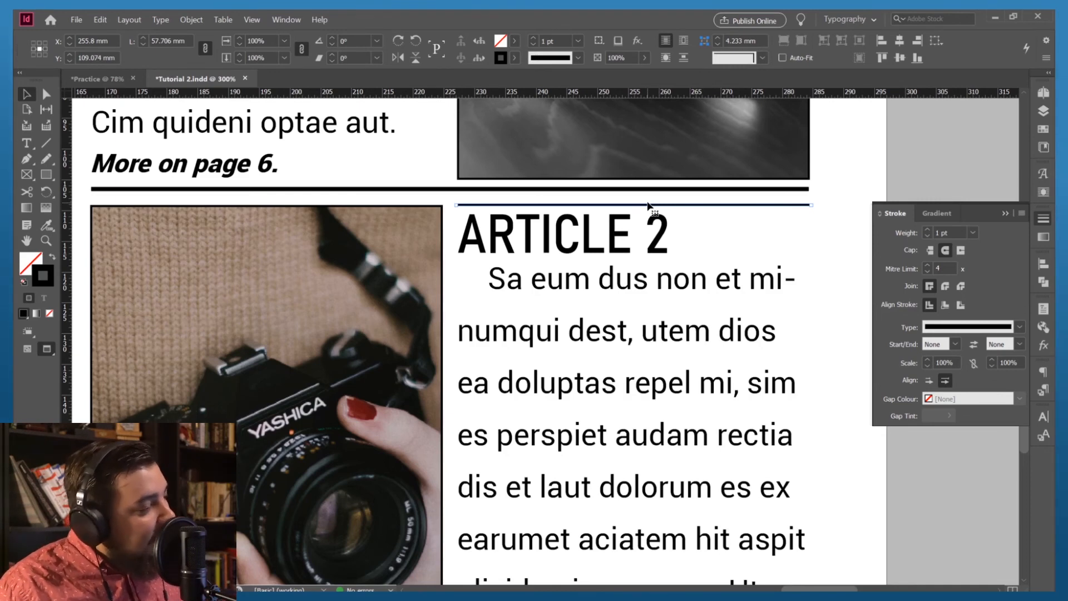
Step: Duplicate the line above ARTICLE 2 in place and move the copy straight down to Y 117.574 mm, just beneath the heading
{"action": "key", "text": "Down"}
{"action": "key", "text": "Down"}
{"action": "key", "text": "Down"}
{"action": "key", "text": "Down"}
{"action": "key", "text": "Down"}
{"action": "key", "text": "Down"}
{"action": "key", "text": "Down"}
{"action": "key", "text": "Down"}
{"action": "key", "text": "Down"}
{"action": "key", "text": "Down"}
{"action": "key", "text": "Down"}
{"action": "key", "text": "Down"}
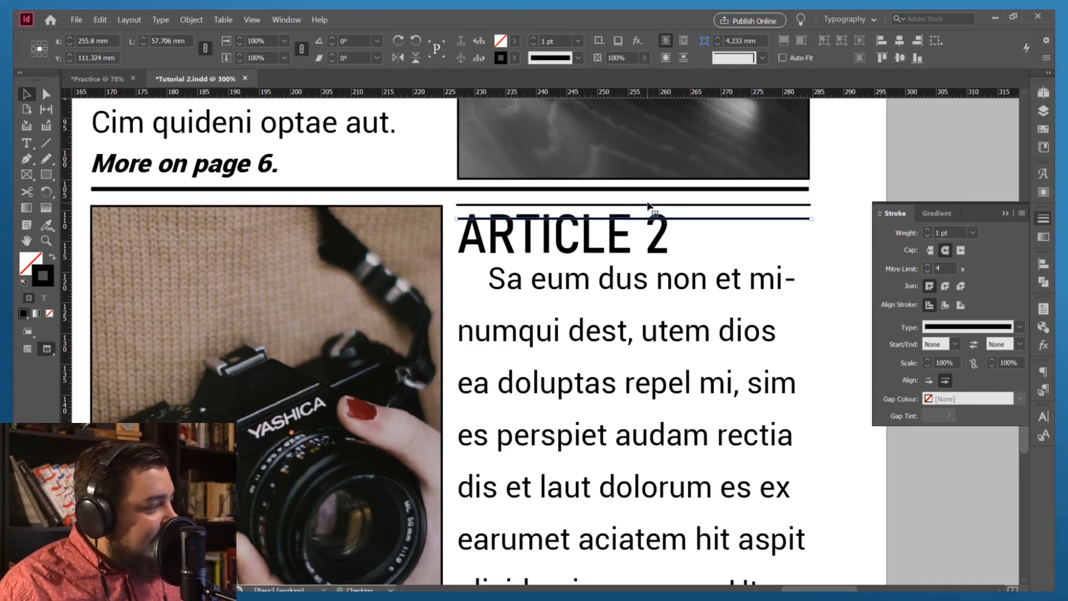
{"action": "key", "text": "Down"}
{"action": "key", "text": "Down"}
{"action": "key", "text": "Down"}
{"action": "key", "text": "Down"}
{"action": "key", "text": "Down"}
{"action": "key", "text": "Down"}
{"action": "key", "text": "Down"}
{"action": "key", "text": "Down"}
{"action": "key", "text": "Down"}
{"action": "key", "text": "Down"}
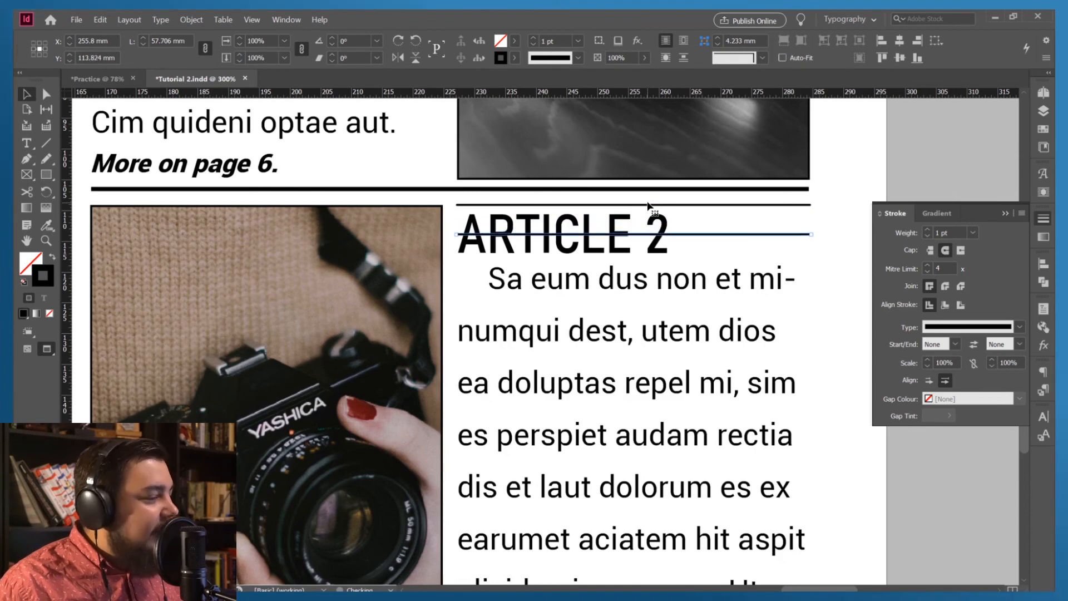
{"action": "key", "text": "Down"}
{"action": "key", "text": "Down"}
{"action": "key", "text": "Down"}
{"action": "key", "text": "Down"}
{"action": "key", "text": "Down"}
{"action": "key", "text": "Down"}
{"action": "key", "text": "Down"}
{"action": "key", "text": "Down"}
{"action": "key", "text": "Down"}
{"action": "key", "text": "Down"}
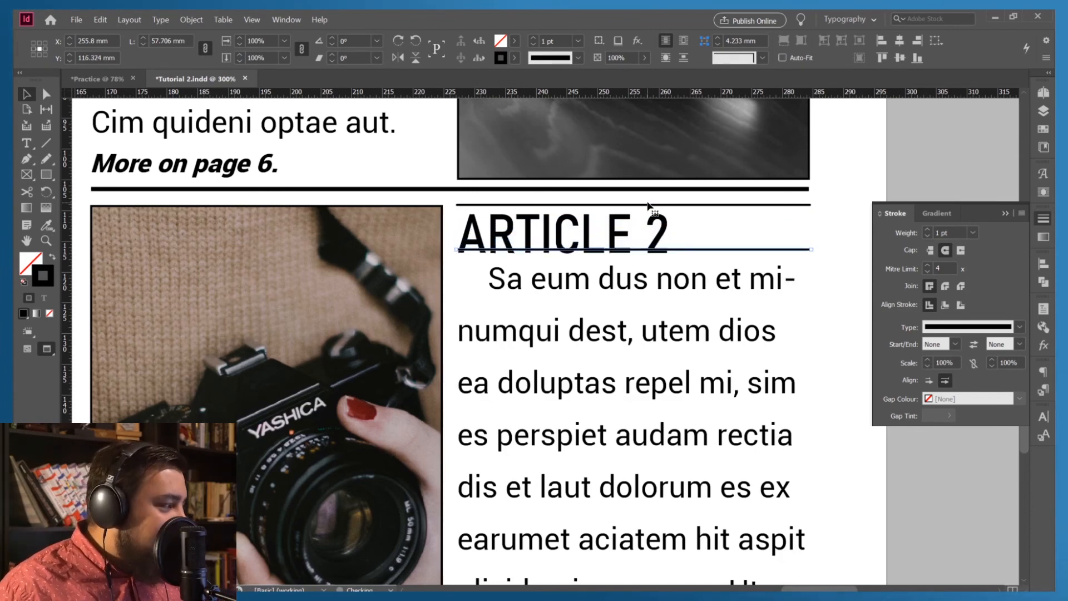
{"action": "key", "text": "Down"}
{"action": "key", "text": "Down"}
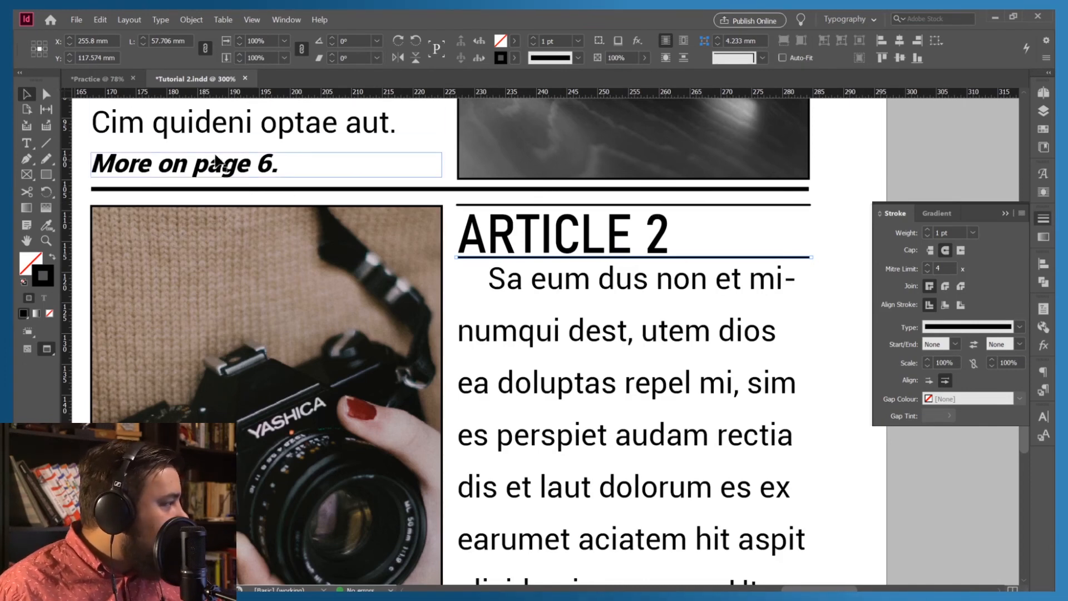
{"action": "left_click", "coordinate": [887, 125]}
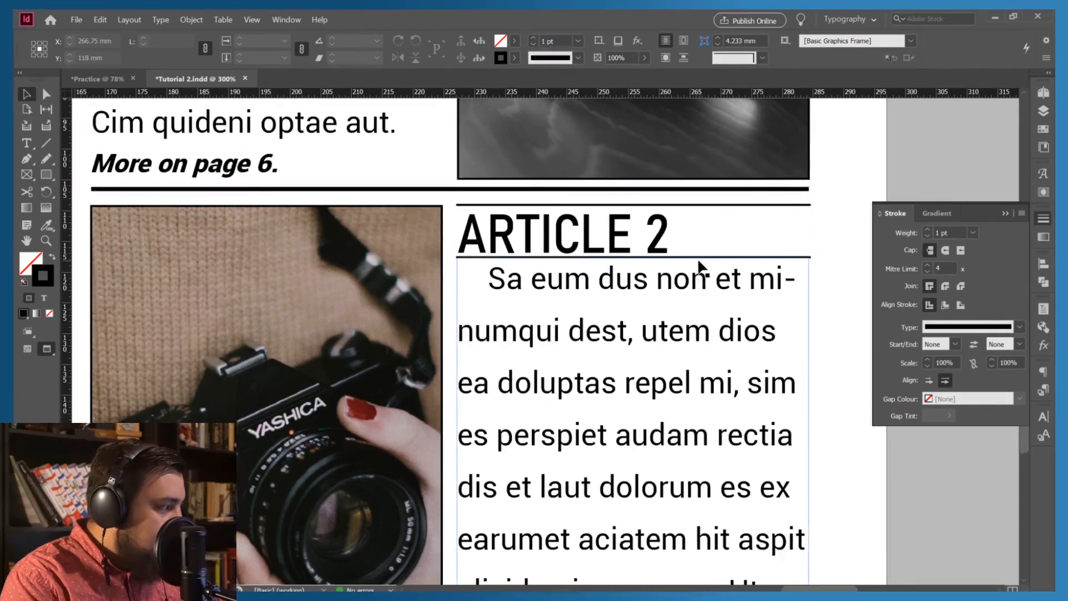
Step: Review the article page at reduced zoom, examining the heading lines, images and text of both articles beside the cover
{"action": "scroll", "coordinate": [702, 267], "scroll_direction": "down", "scroll_amount": 8}
{"action": "key", "text": "ctrl+minus"}
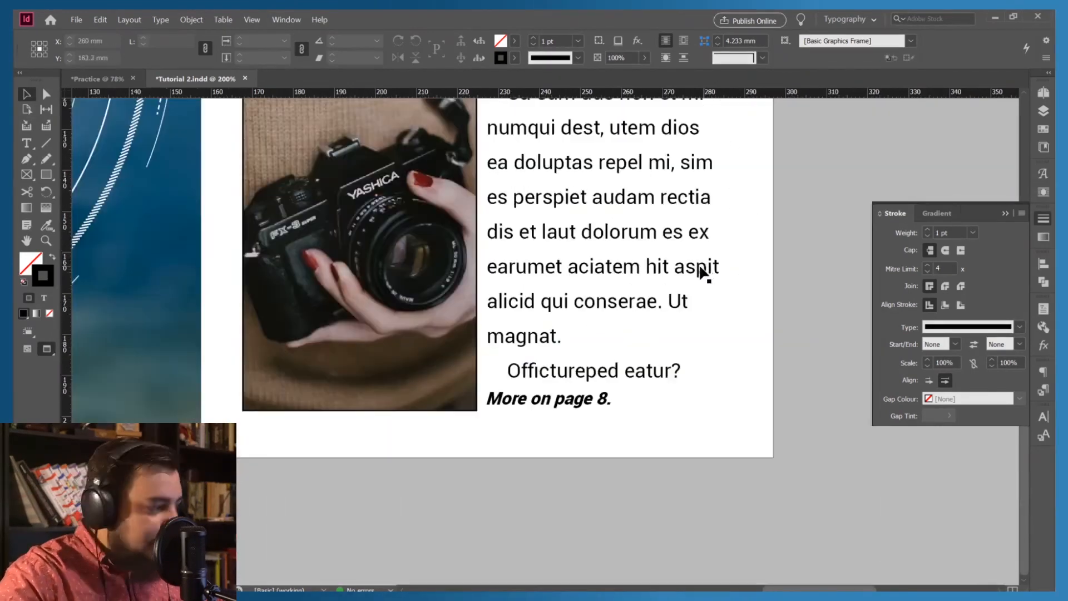
{"action": "key", "text": "ctrl+minus"}
{"action": "key", "text": "ctrl+minus"}
{"action": "scroll", "coordinate": [498, 238], "scroll_direction": "up", "scroll_amount": 5}
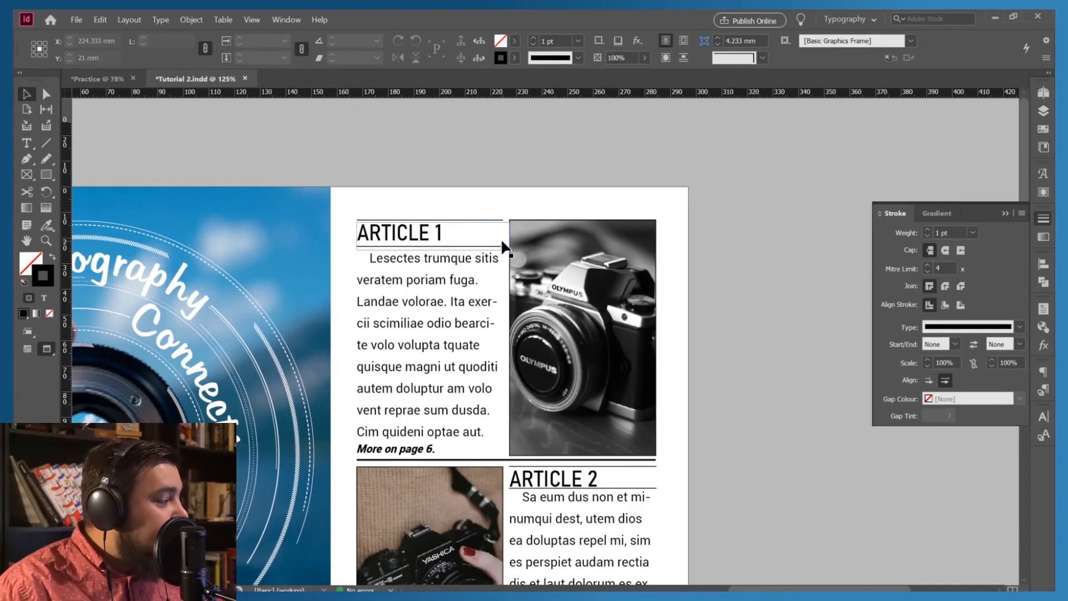
{"action": "scroll", "coordinate": [517, 245], "scroll_direction": "down", "scroll_amount": 1}
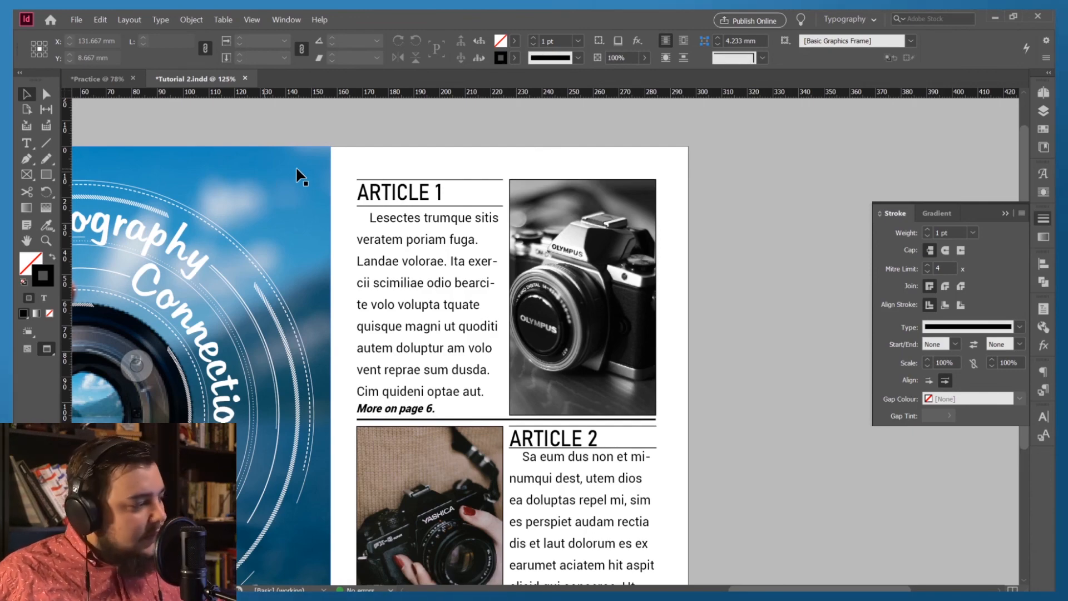
{"action": "scroll", "coordinate": [298, 174], "scroll_direction": "down", "scroll_amount": 3}
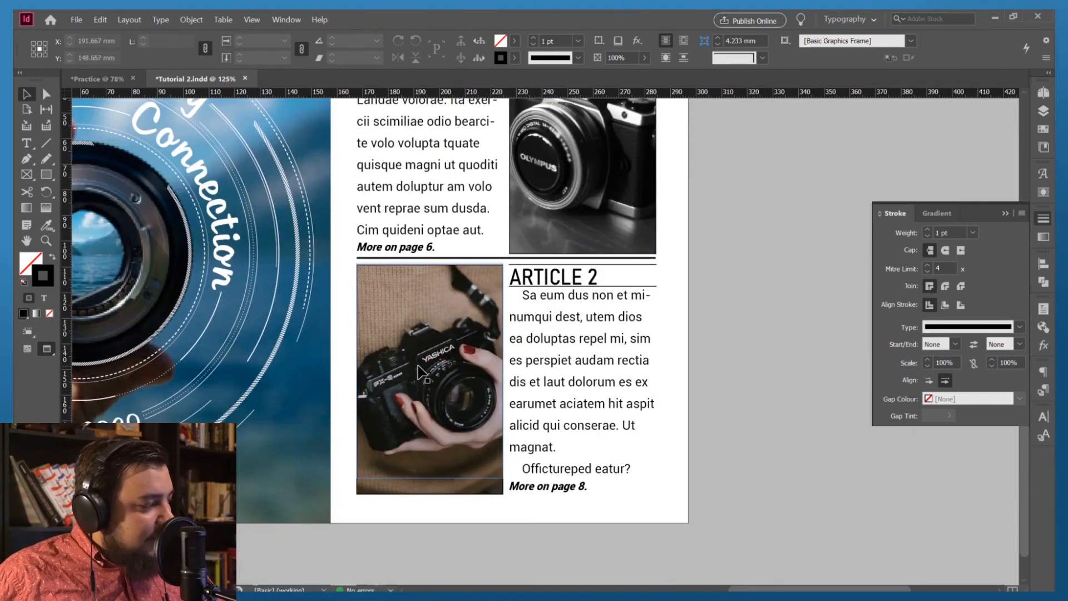
{"action": "scroll", "coordinate": [472, 350], "scroll_direction": "up", "scroll_amount": 4}
{"action": "scroll", "coordinate": [584, 295], "scroll_direction": "down", "scroll_amount": 1}
{"action": "scroll", "coordinate": [584, 294], "scroll_direction": "down", "scroll_amount": 2}
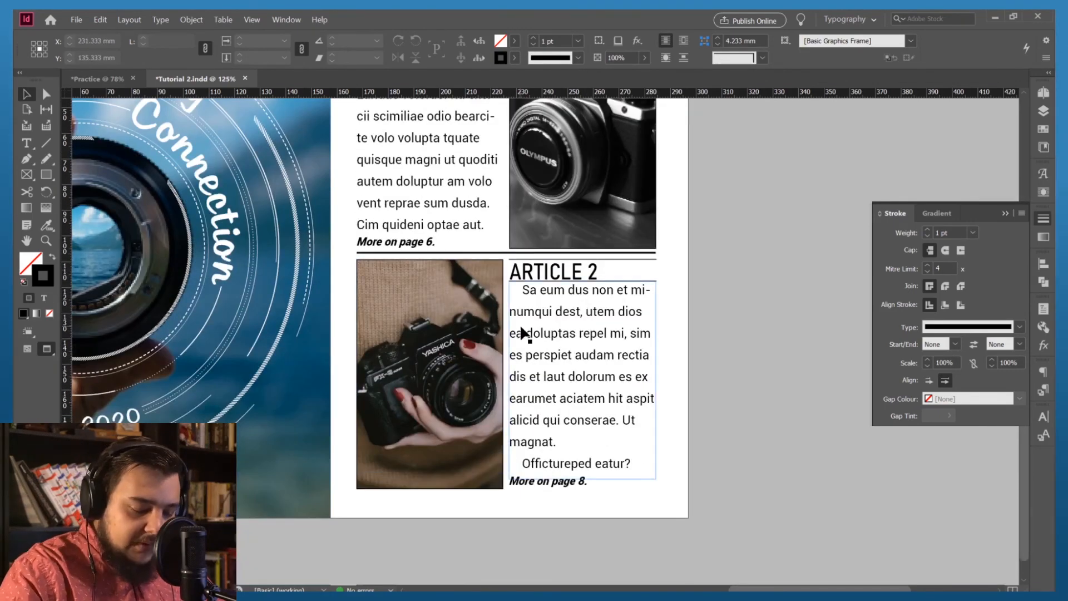
{"action": "key", "text": "ctrl+minus"}
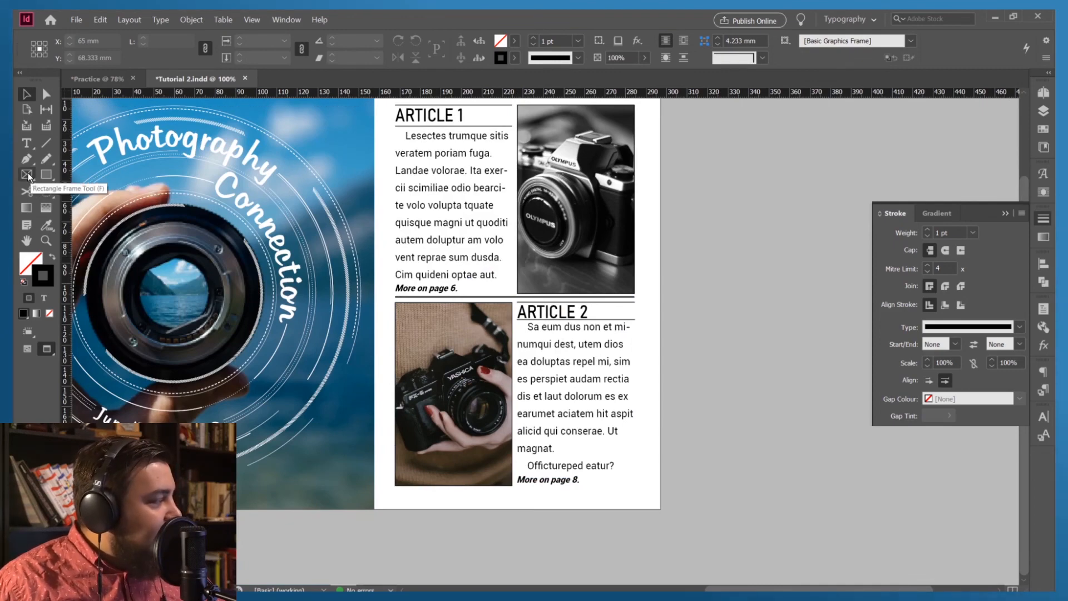
{"action": "scroll", "coordinate": [281, 317], "scroll_direction": "up", "scroll_amount": 3}
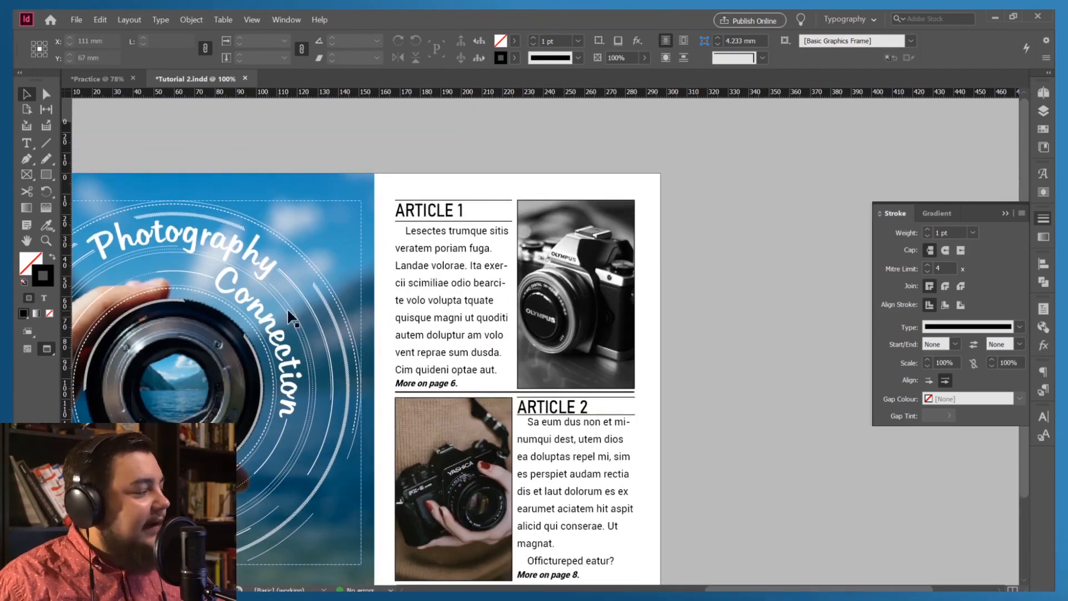
Step: Draw an ellipse frame about 77 × 74 mm on the pasteboard beside the article page and show the frame edges
{"action": "left_click", "coordinate": [27, 172]}
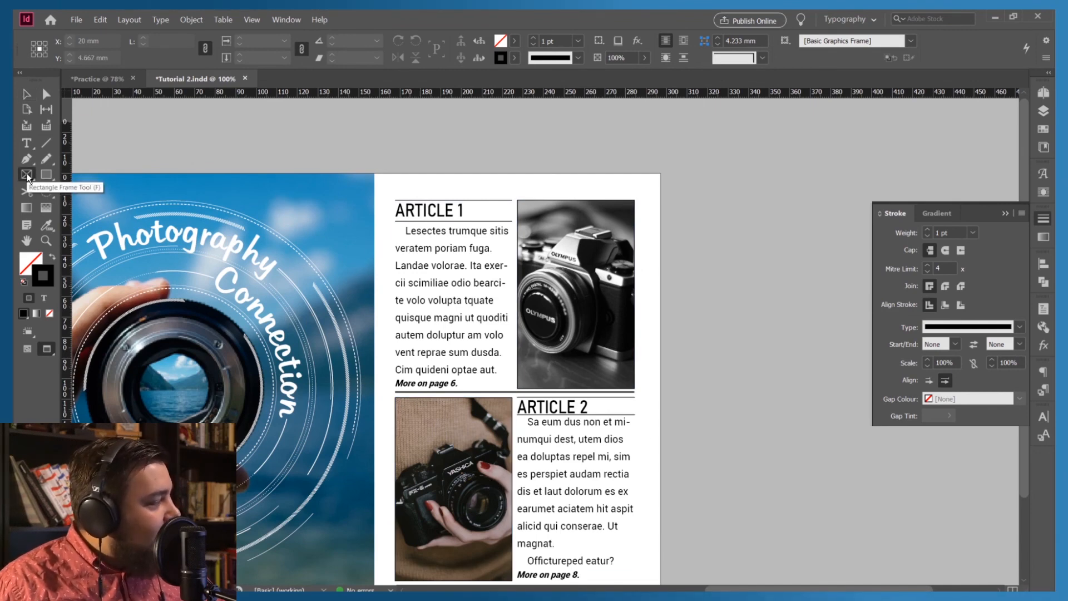
{"action": "right_click", "coordinate": [27, 173]}
{"action": "left_click", "coordinate": [79, 207]}
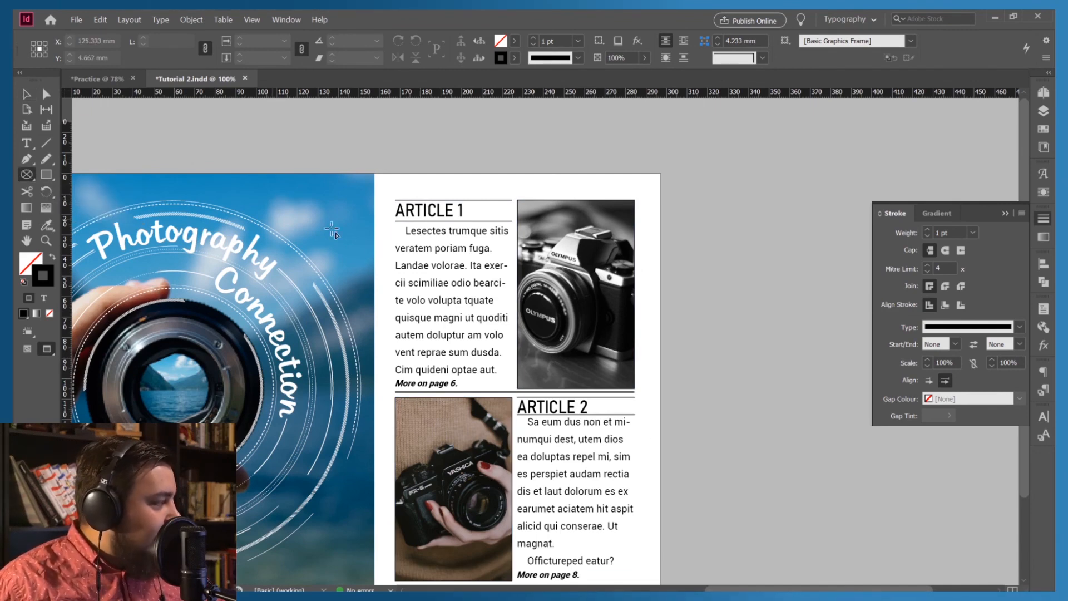
{"action": "left_click_drag", "start_coordinate": [702, 176], "coordinate": [860, 327]}
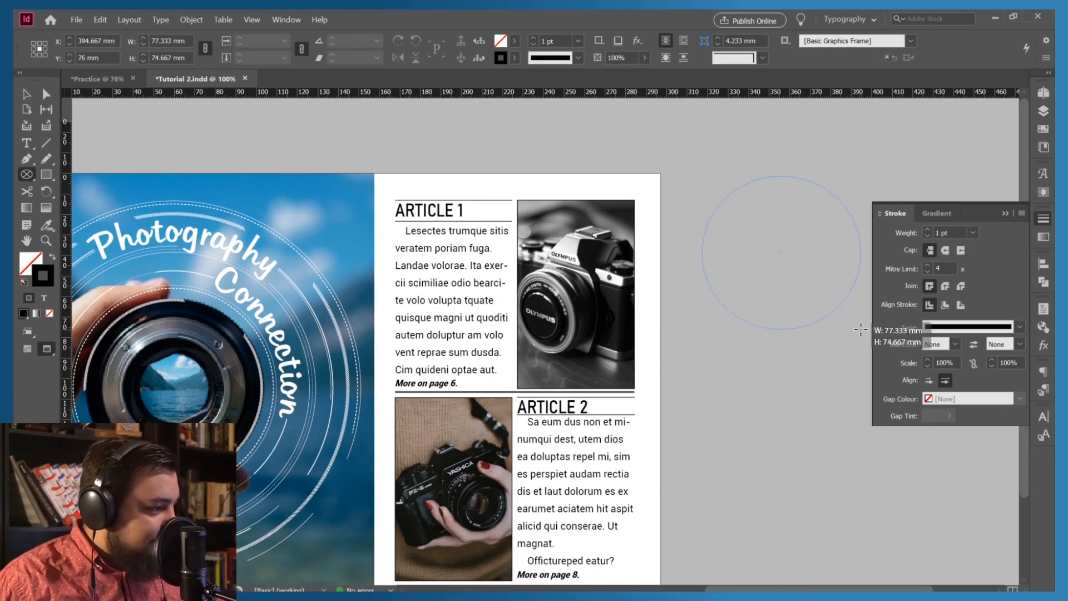
{"action": "key", "text": "w"}
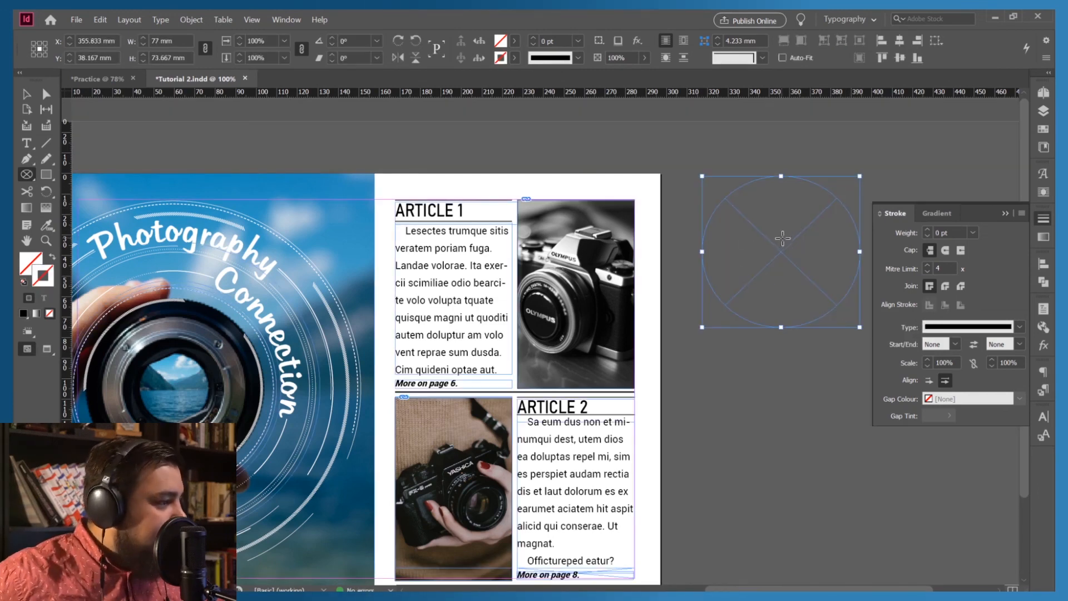
Step: Place the image architecture-1868547_1920.jpg into the ellipse frame on the pasteboard
{"action": "left_click", "coordinate": [76, 20]}
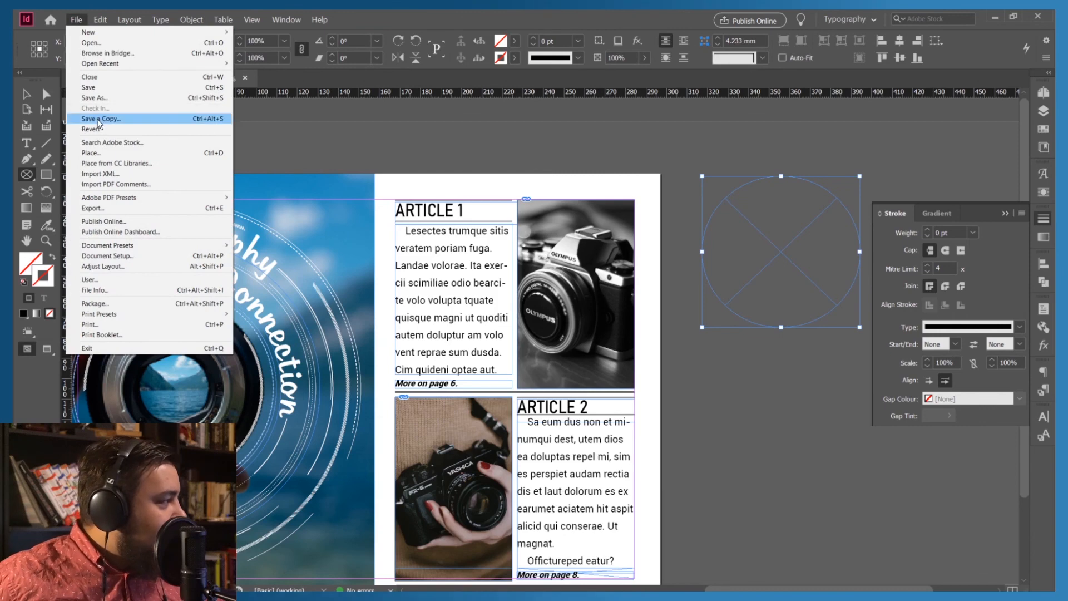
{"action": "left_click", "coordinate": [95, 154]}
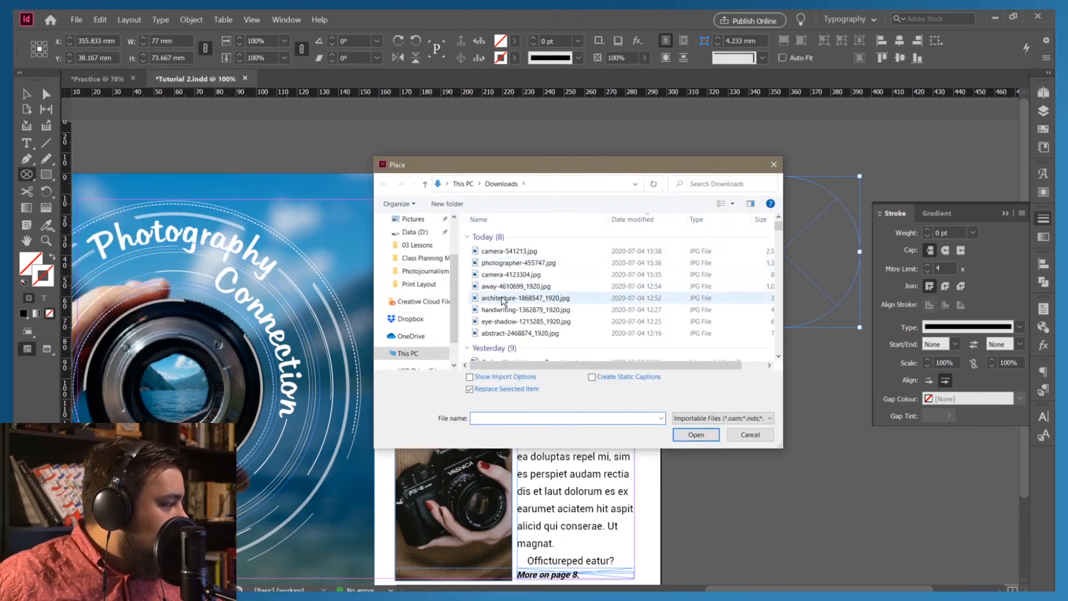
{"action": "left_click", "coordinate": [503, 298]}
{"action": "left_click", "coordinate": [700, 438]}
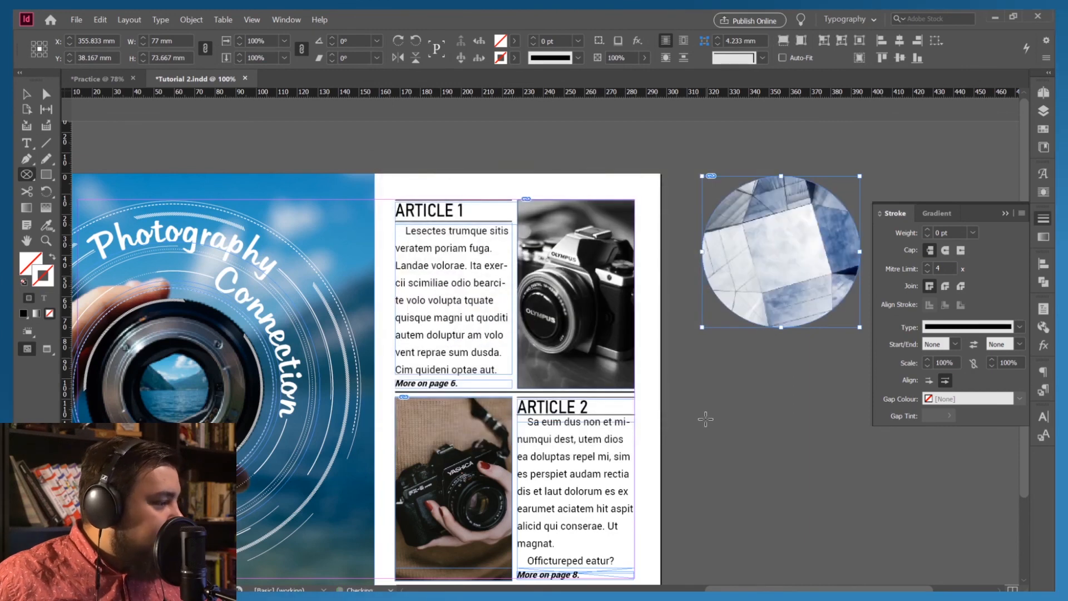
Step: Delete the ellipse frame and its image from the pasteboard
{"action": "left_click", "coordinate": [26, 94]}
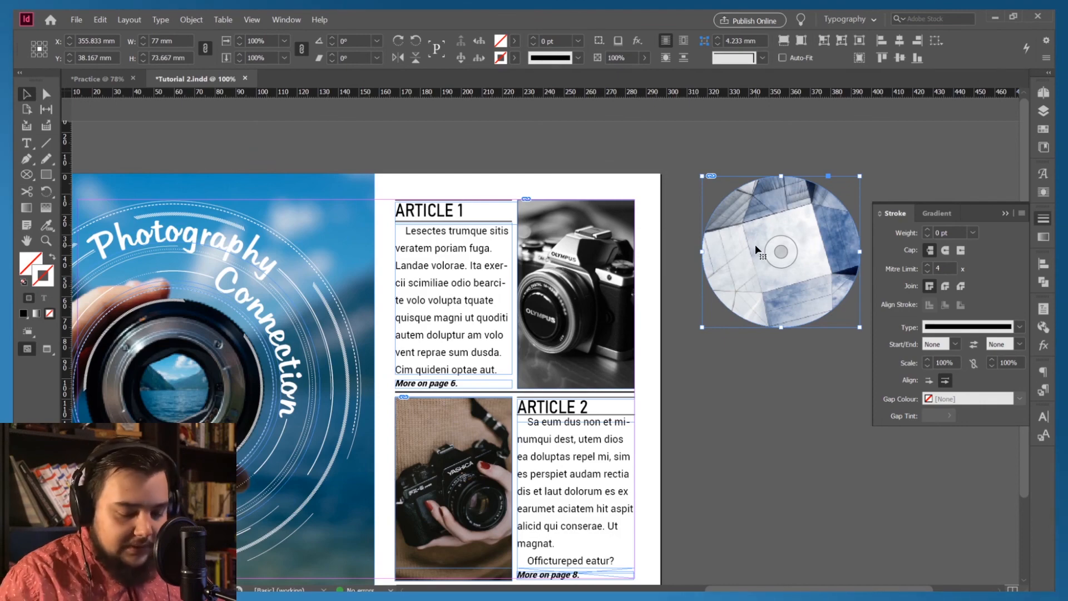
{"action": "key", "text": "Delete"}
{"action": "scroll", "coordinate": [687, 392], "scroll_direction": "down", "scroll_amount": 3}
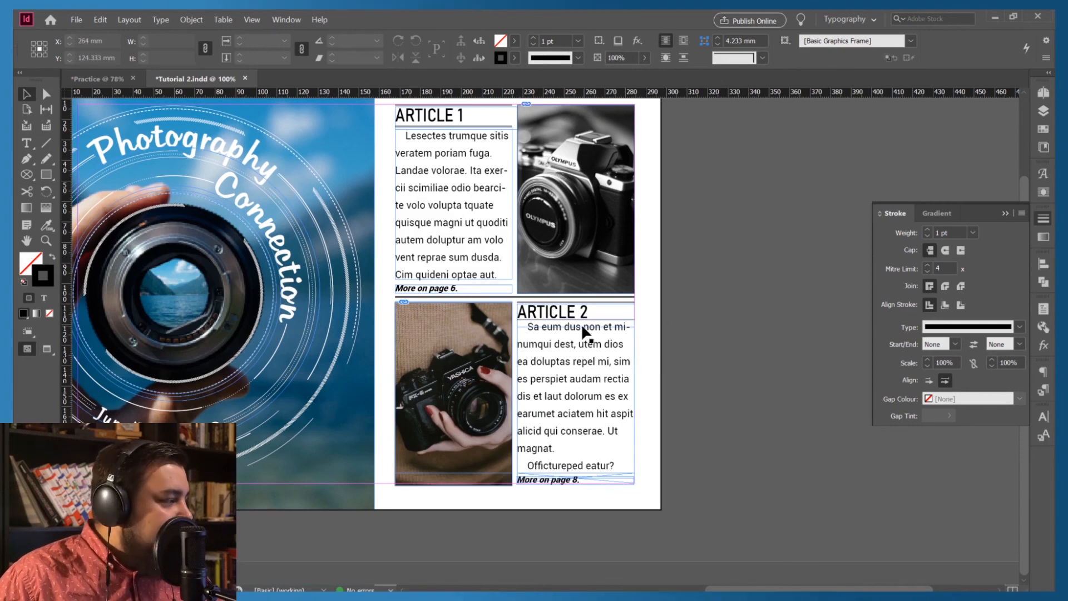
{"action": "scroll", "coordinate": [588, 323], "scroll_direction": "up", "scroll_amount": 3}
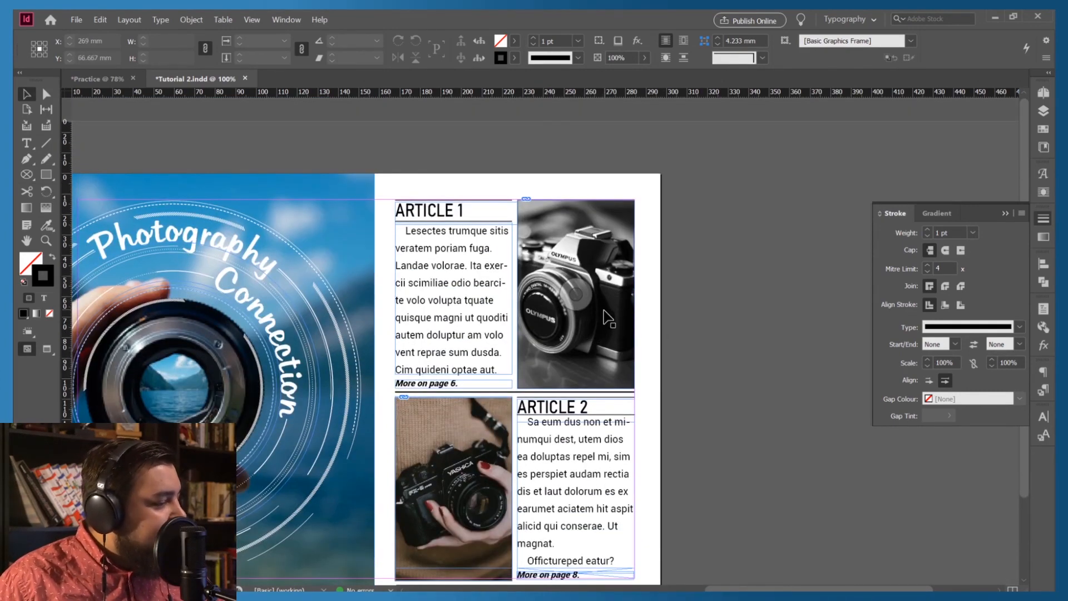